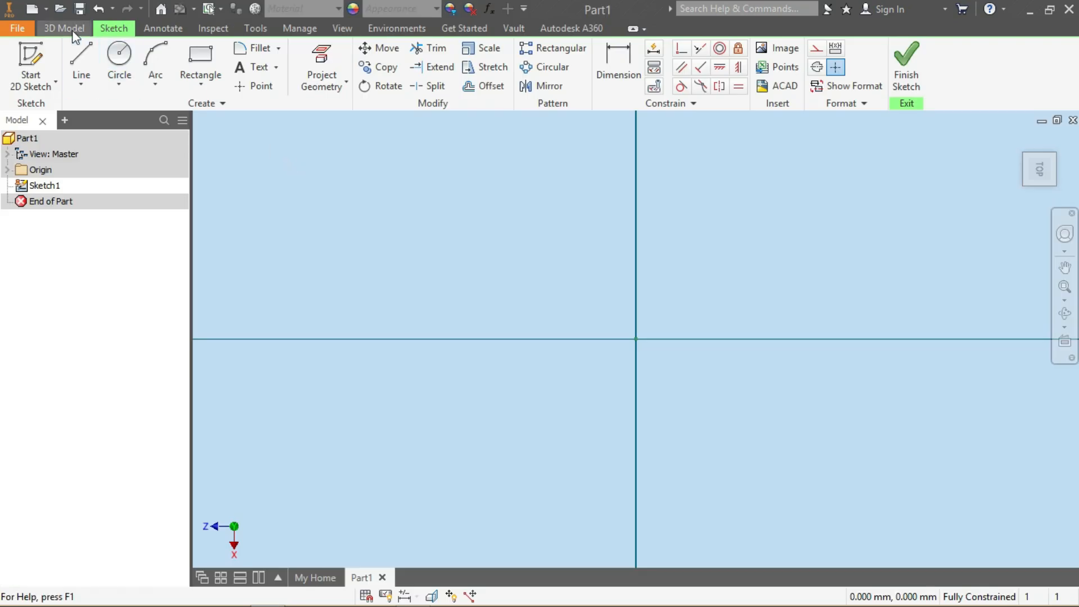
Draw a two-point center rectangle centred on the sketch origin with a height of 350 mm
{"action": "left_click", "coordinate": [201, 88]}
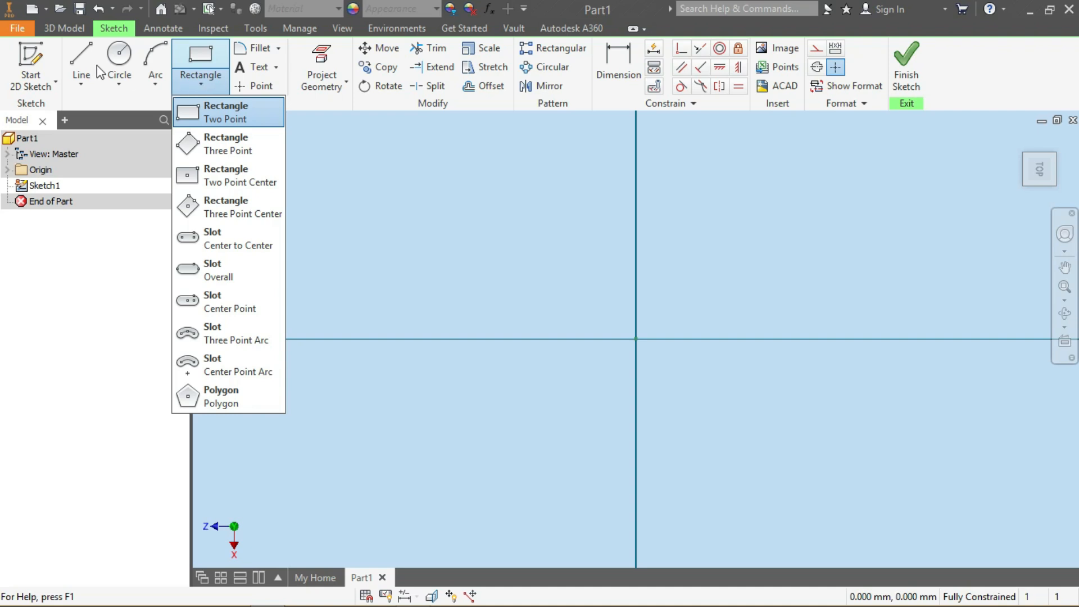
{"action": "left_click", "coordinate": [75, 42]}
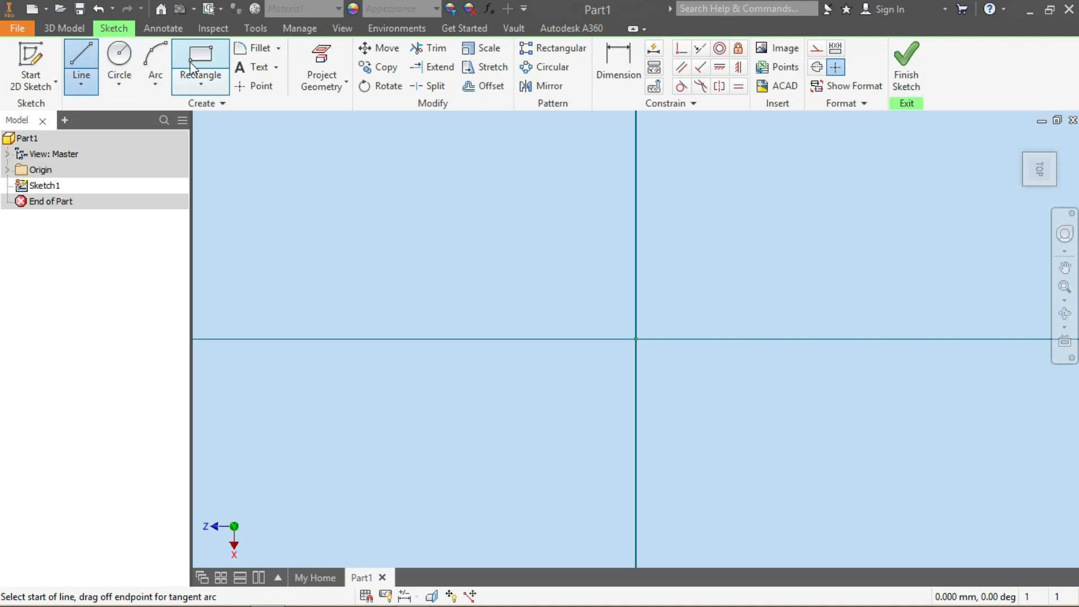
{"action": "left_click", "coordinate": [202, 86]}
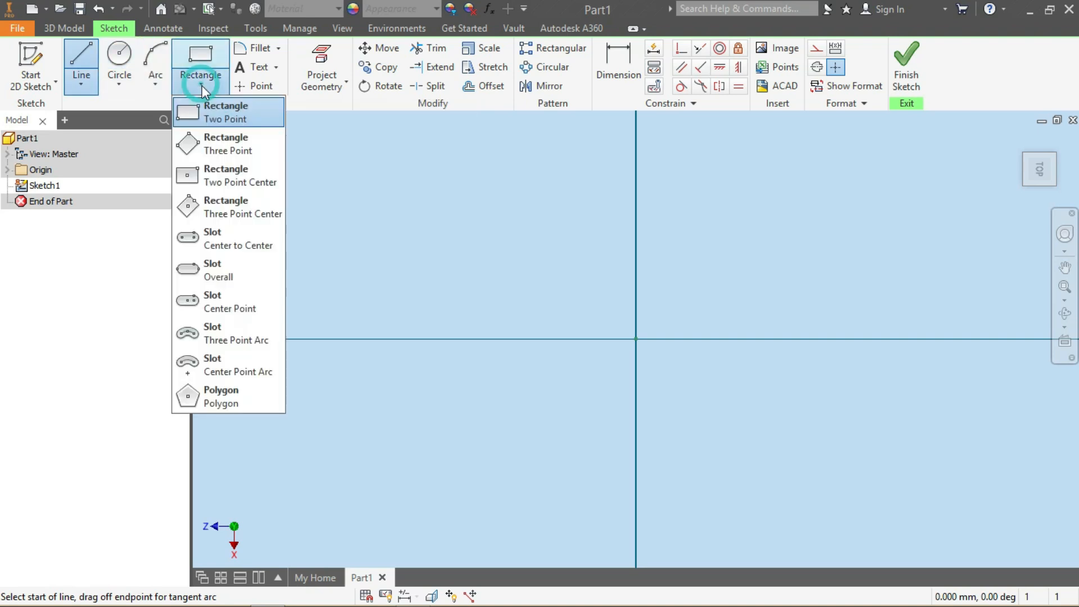
{"action": "left_click", "coordinate": [231, 177]}
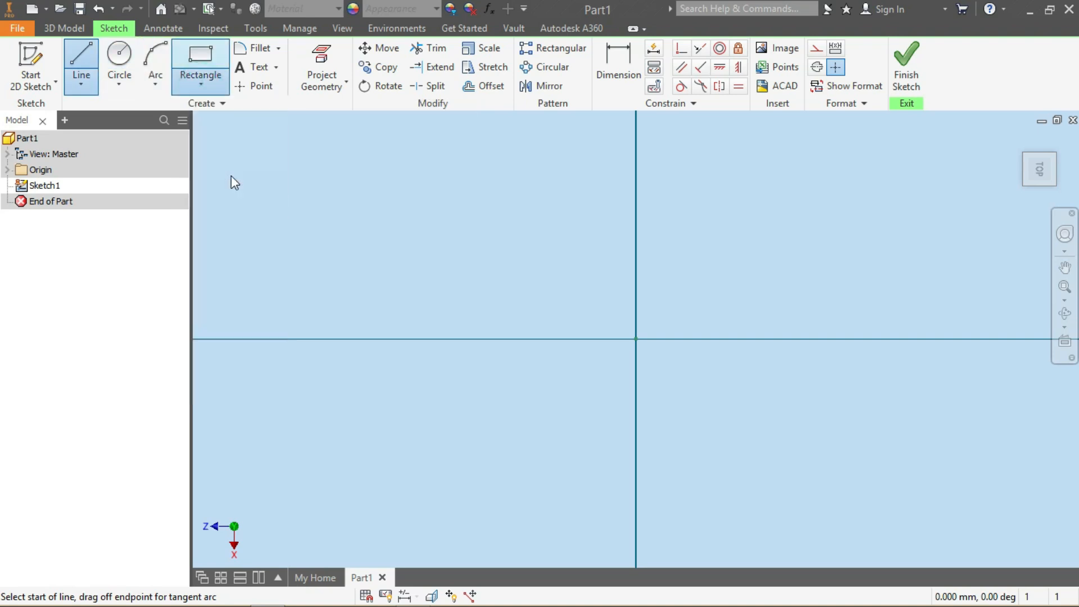
{"action": "left_click", "coordinate": [636, 339]}
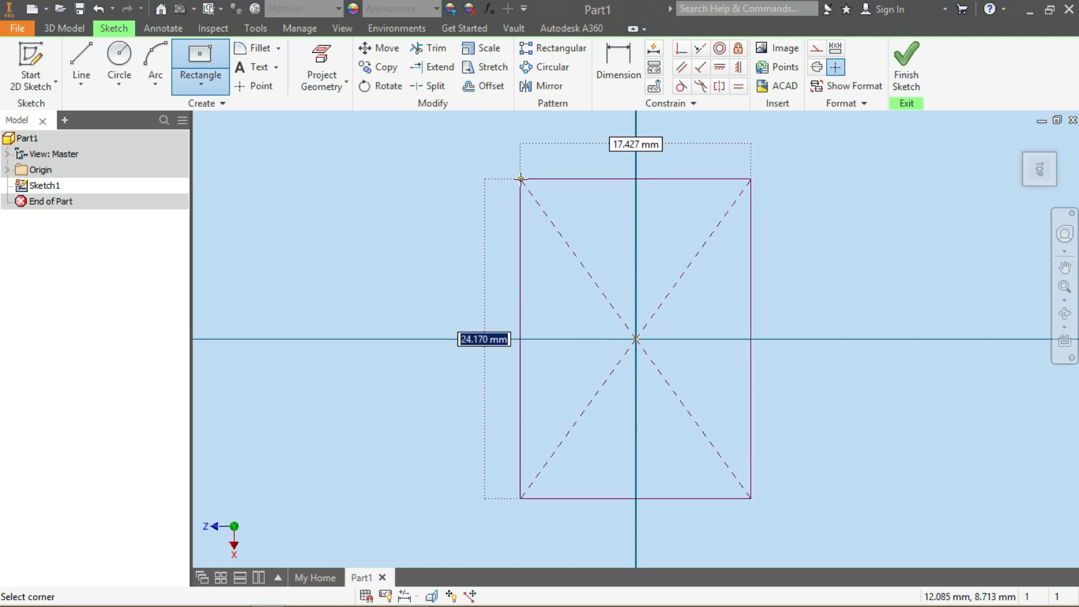
{"action": "type", "text": "3"}
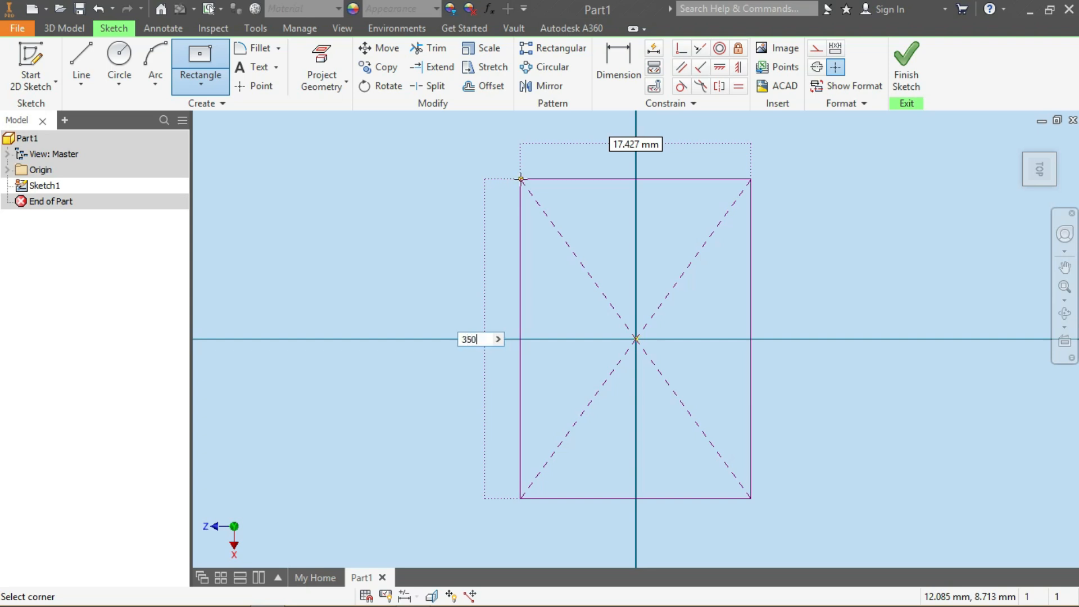
{"action": "type", "text": "50"}
{"action": "key", "text": "Tab"}
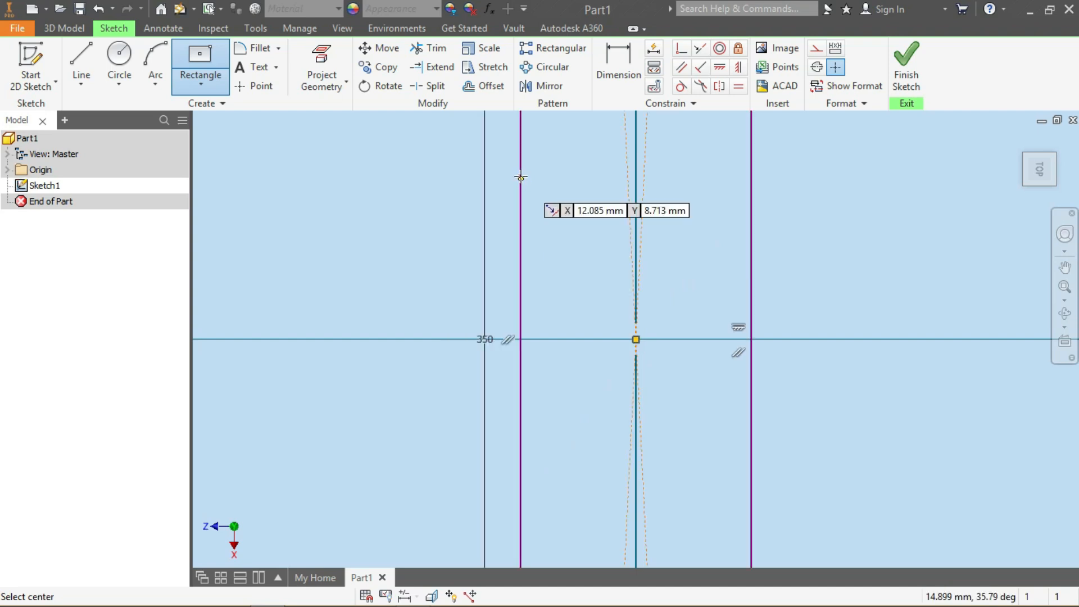
Dimension the rectangle's top edge and set its width to 250 mm
{"action": "scroll", "coordinate": [643, 314], "scroll_direction": "down", "scroll_amount": 10}
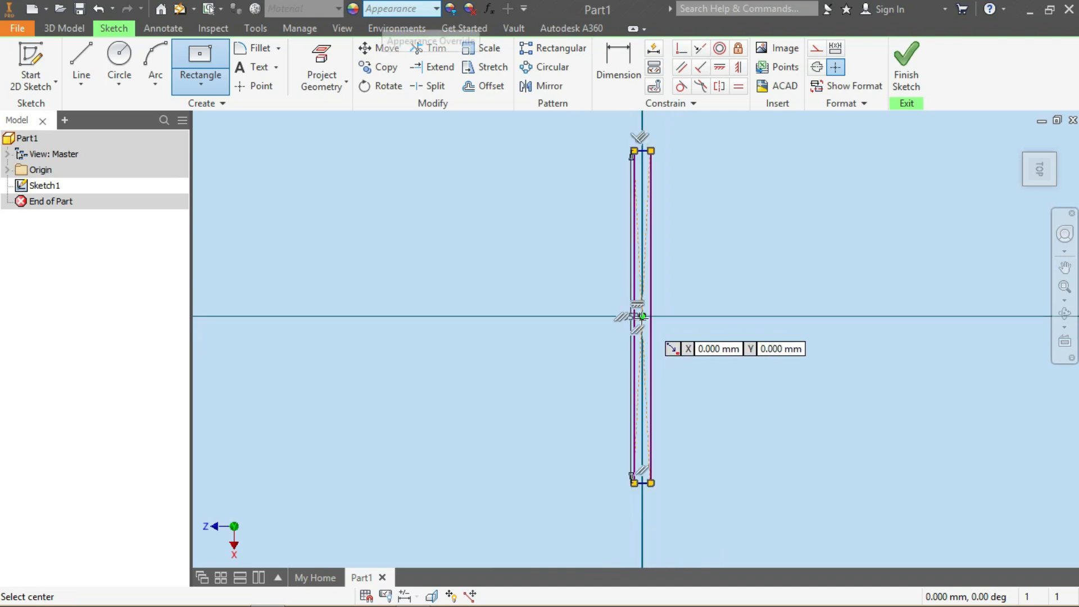
{"action": "scroll", "coordinate": [653, 158], "scroll_direction": "up", "scroll_amount": 5}
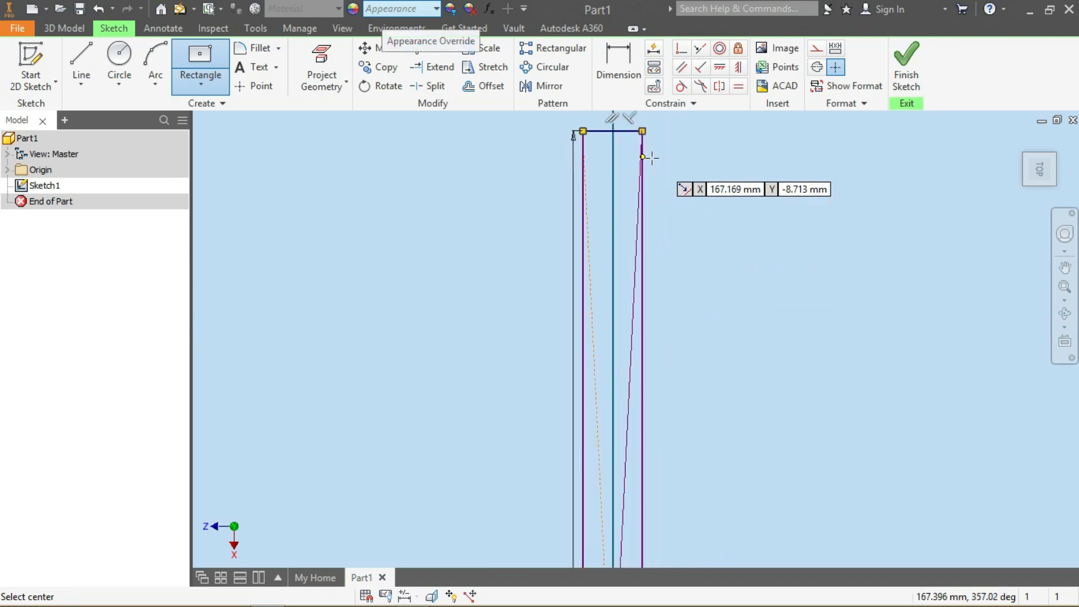
{"action": "left_click", "coordinate": [618, 64]}
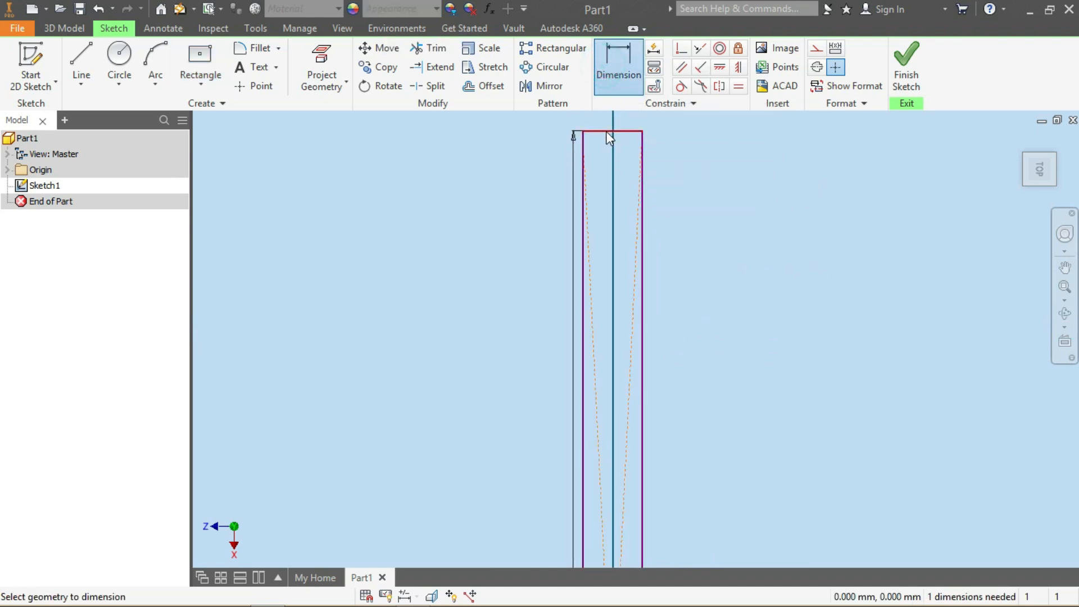
{"action": "left_click", "coordinate": [609, 133]}
{"action": "left_click", "coordinate": [605, 165]}
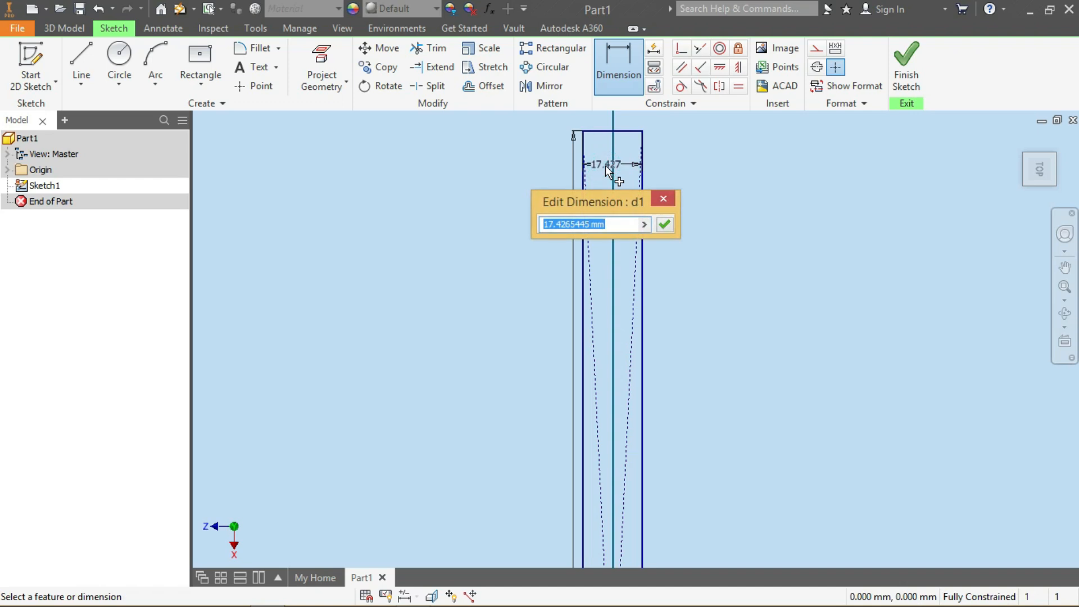
{"action": "type", "text": "250"}
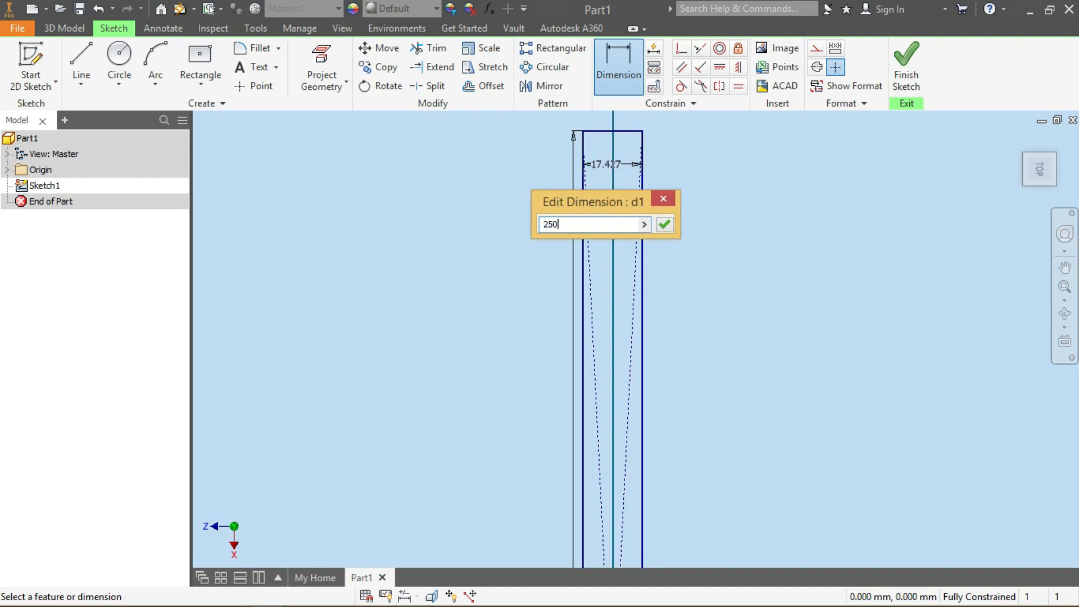
{"action": "key", "text": "Return"}
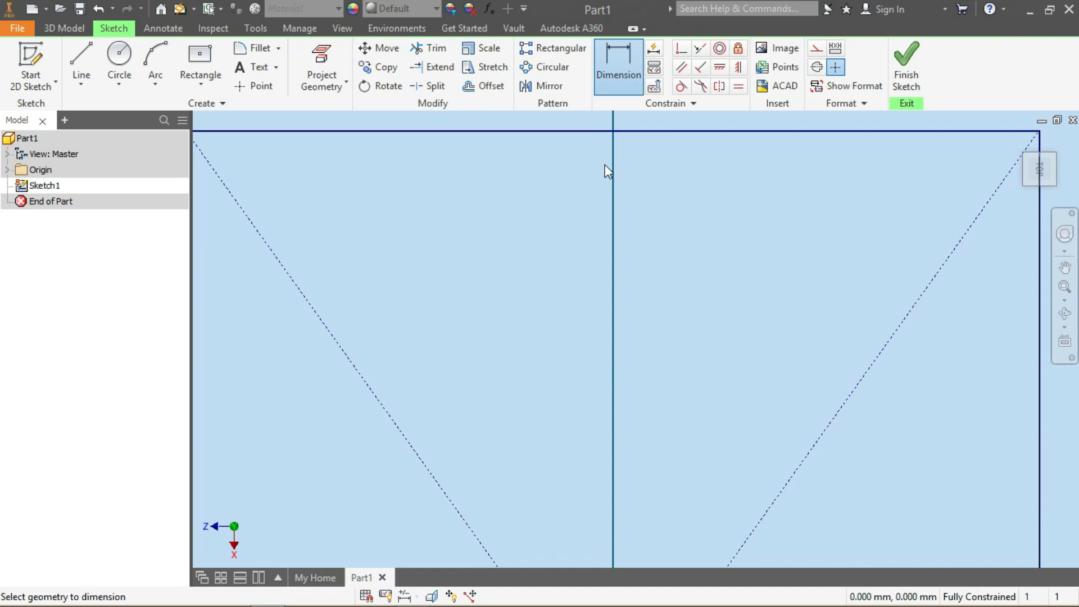
Draw a second center rectangle at the origin spanning the full 350 mm height, about 75 mm wide
{"action": "scroll", "coordinate": [680, 264], "scroll_direction": "up", "scroll_amount": 5}
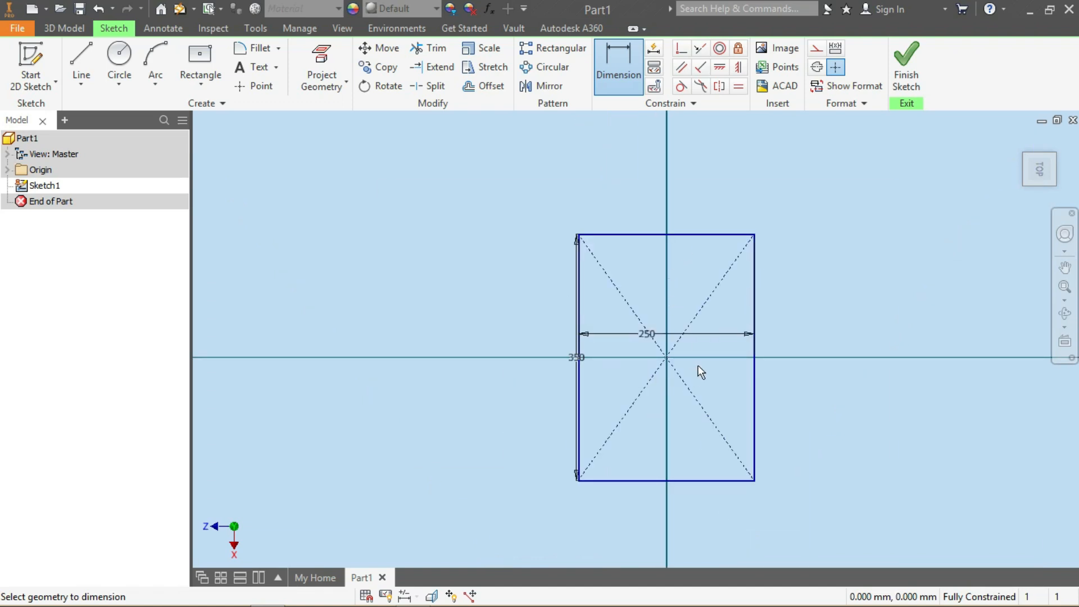
{"action": "scroll", "coordinate": [698, 365], "scroll_direction": "down", "scroll_amount": 1}
{"action": "mouse_move", "coordinate": [697, 374]}
{"action": "middle_mouse_down"}
{"action": "mouse_move", "coordinate": [658, 356]}
{"action": "mouse_move", "coordinate": [590, 354]}
{"action": "mouse_move", "coordinate": [619, 360]}
{"action": "middle_mouse_up"}
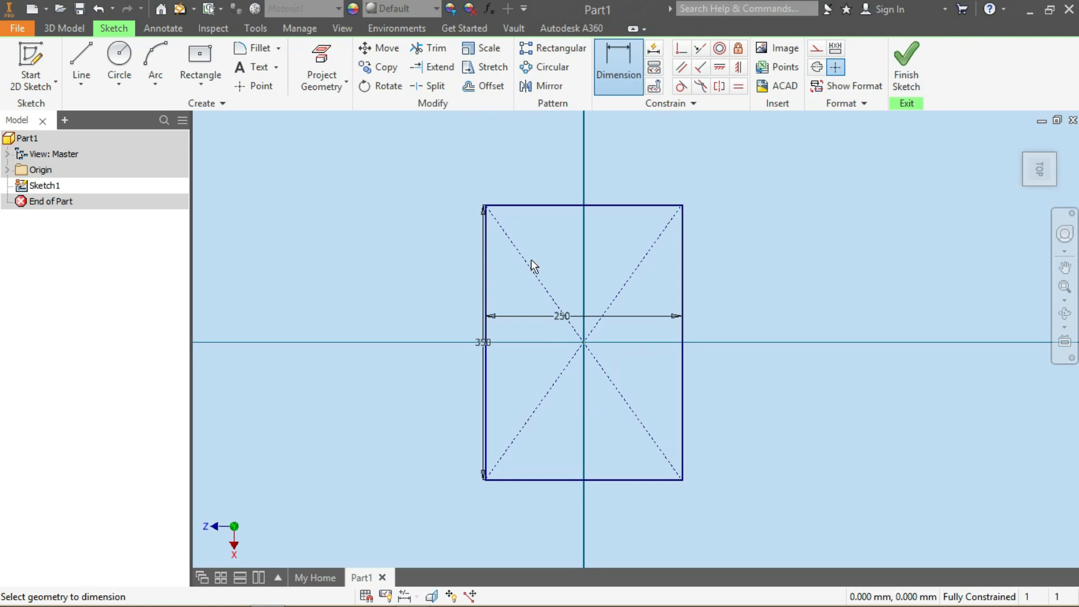
{"action": "left_click", "coordinate": [200, 56]}
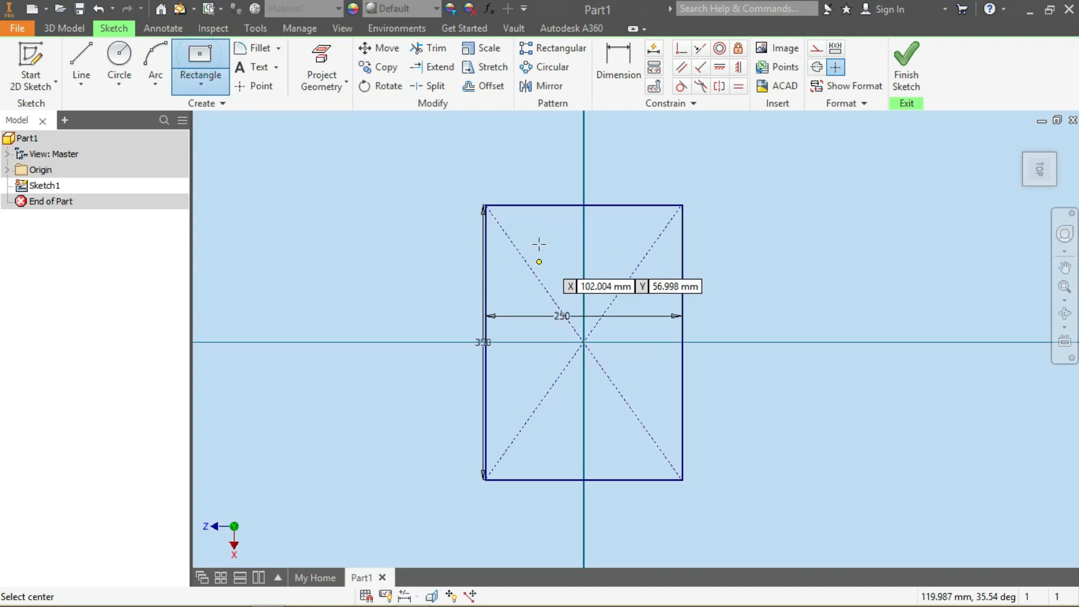
{"action": "left_click", "coordinate": [584, 341]}
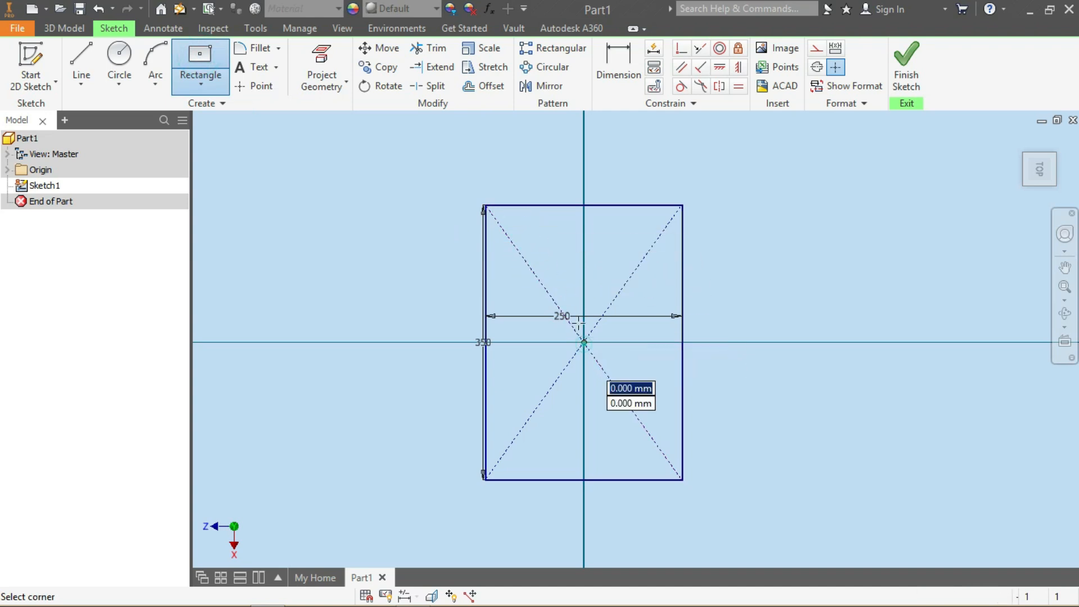
{"action": "left_click", "coordinate": [517, 206]}
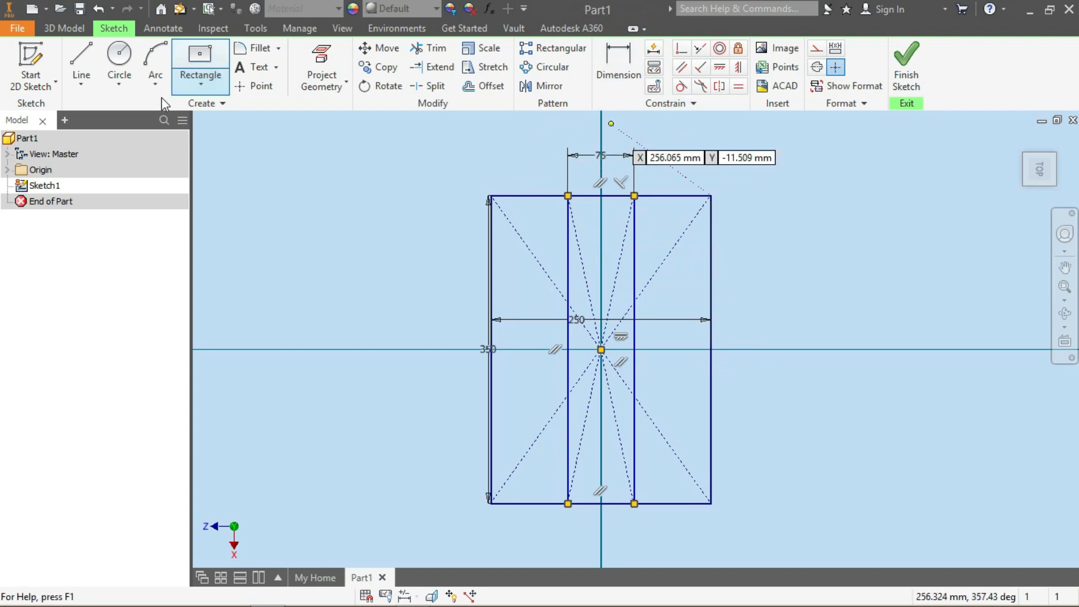
{"action": "key", "text": "Escape"}
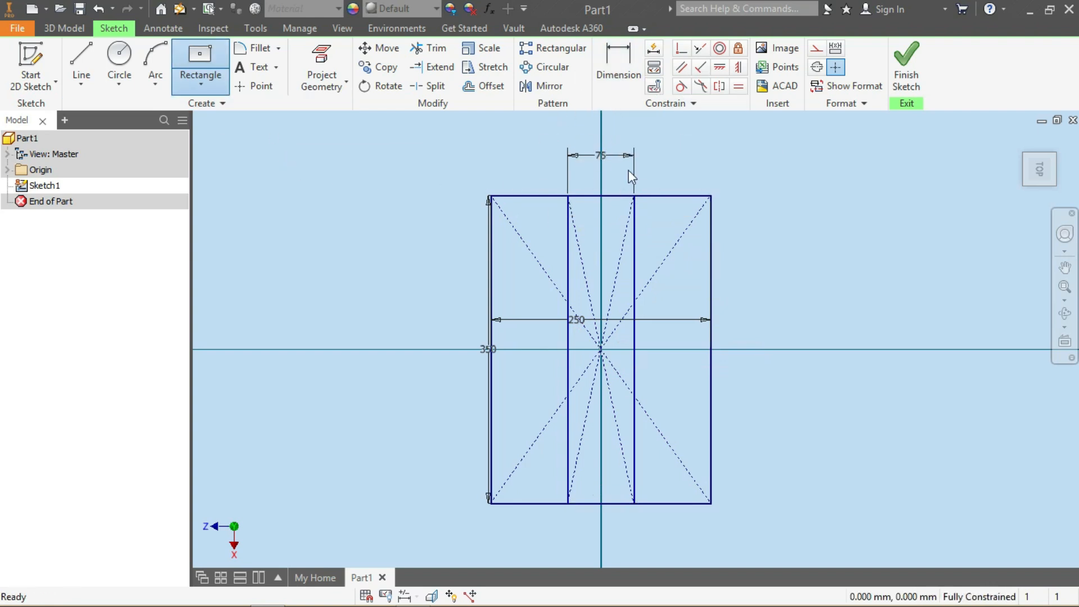
Set the inner rectangle's width dimension to 150 mm
{"action": "double_click", "coordinate": [600, 157]}
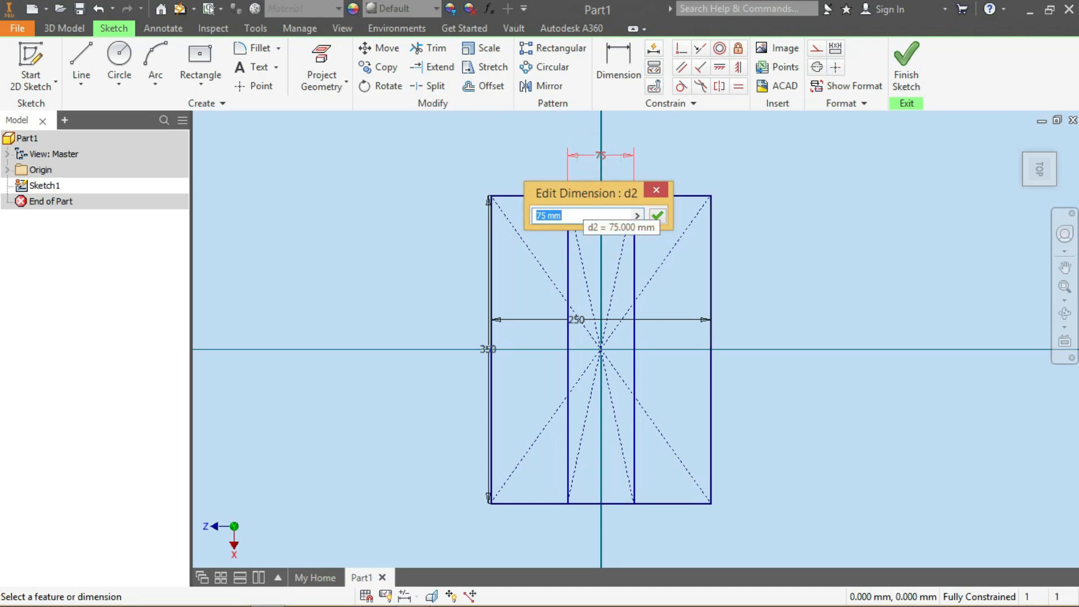
{"action": "type", "text": "150"}
{"action": "key", "text": "Return"}
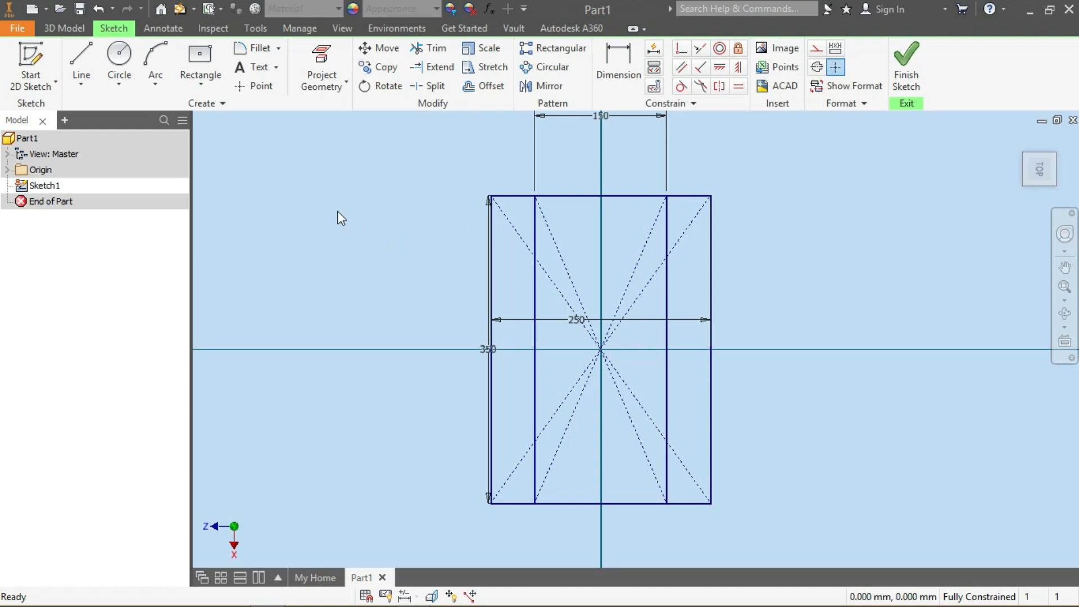
Draw a two-point rectangle from the outer rectangle's top-left corner across its full width, 100 mm tall
{"action": "left_click", "coordinate": [202, 89]}
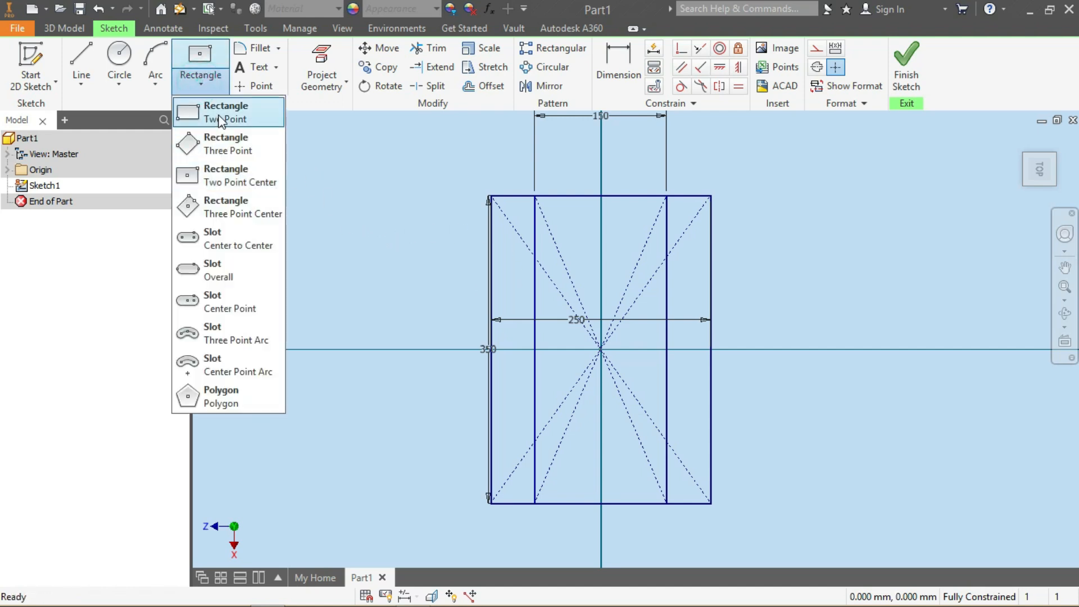
{"action": "left_click", "coordinate": [214, 109]}
{"action": "left_click", "coordinate": [488, 196]}
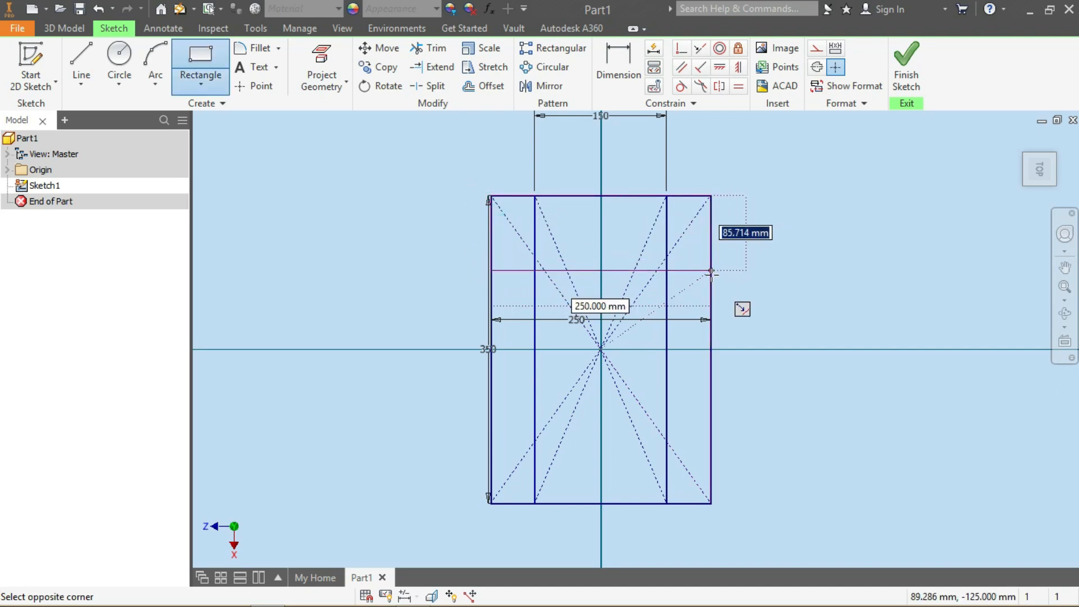
{"action": "type", "text": "100"}
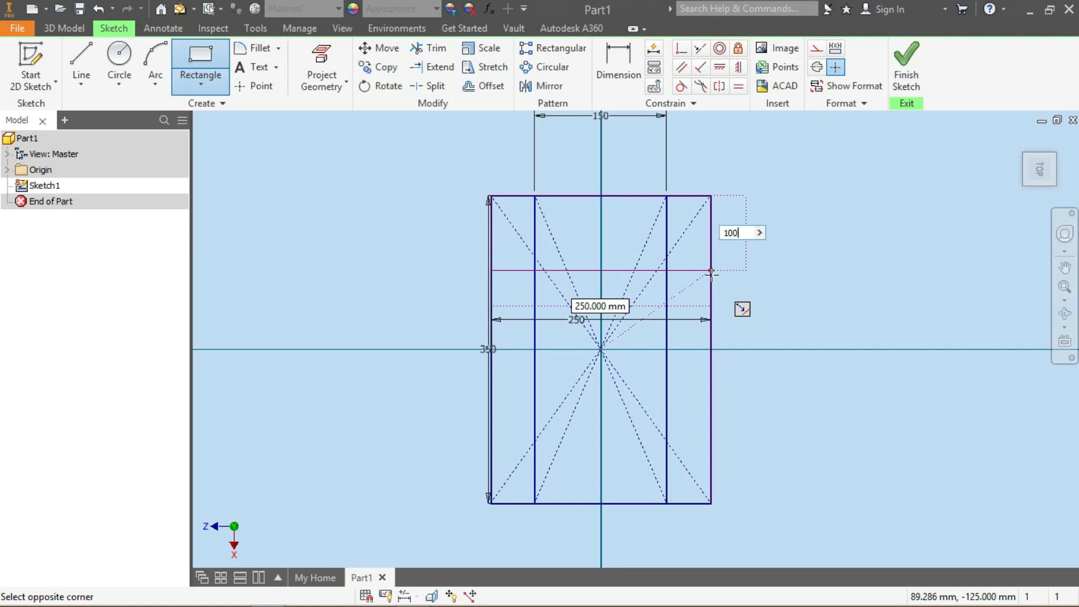
{"action": "key", "text": "Return"}
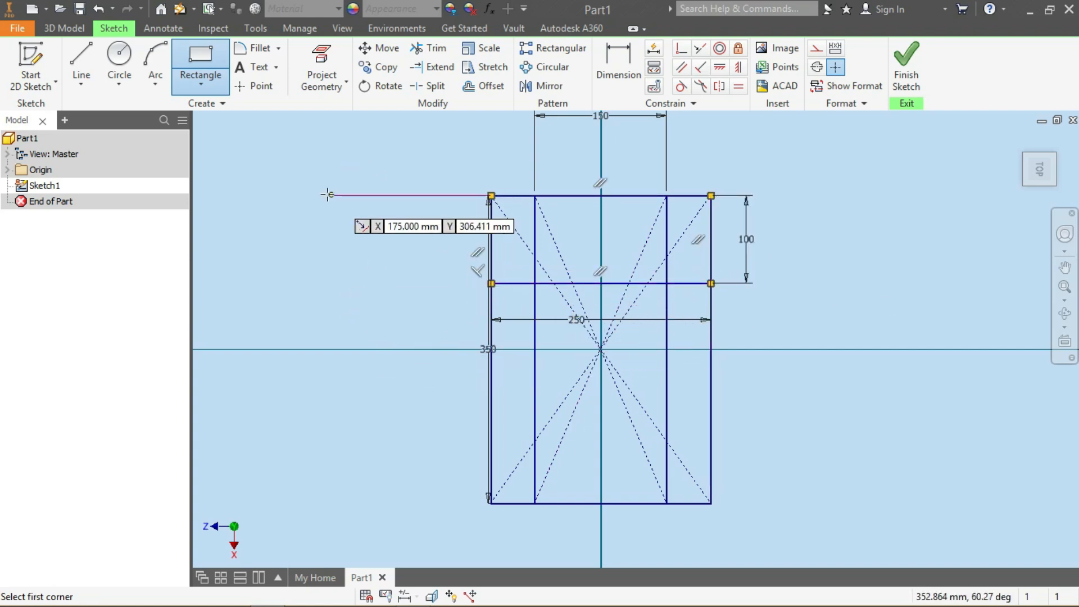
Trim the inner rectangle's left edge where it crosses the 100 mm top band
{"action": "left_click", "coordinate": [436, 48]}
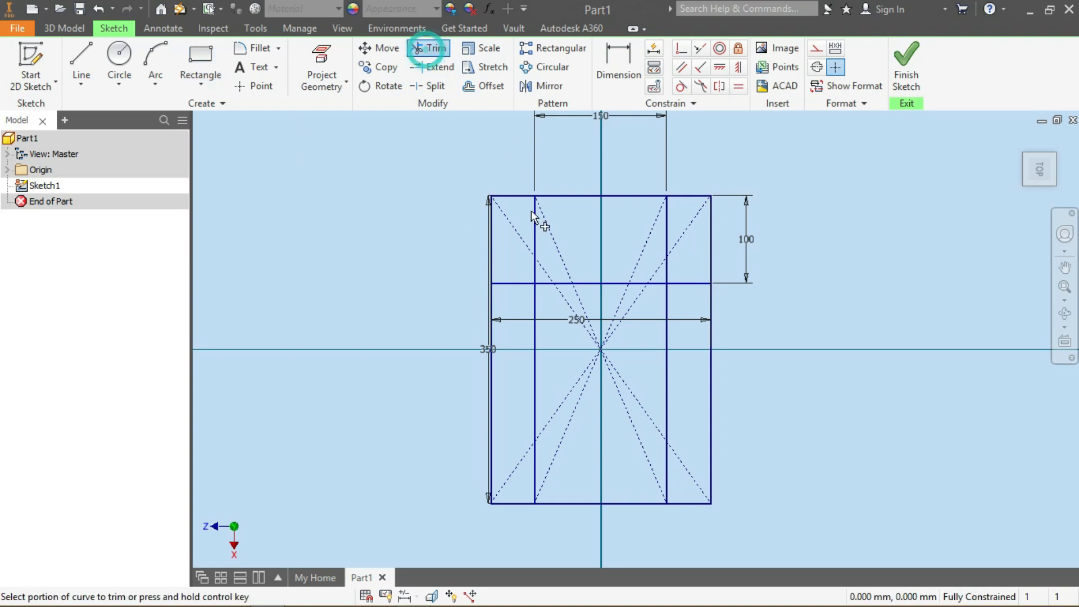
{"action": "left_click", "coordinate": [490, 325]}
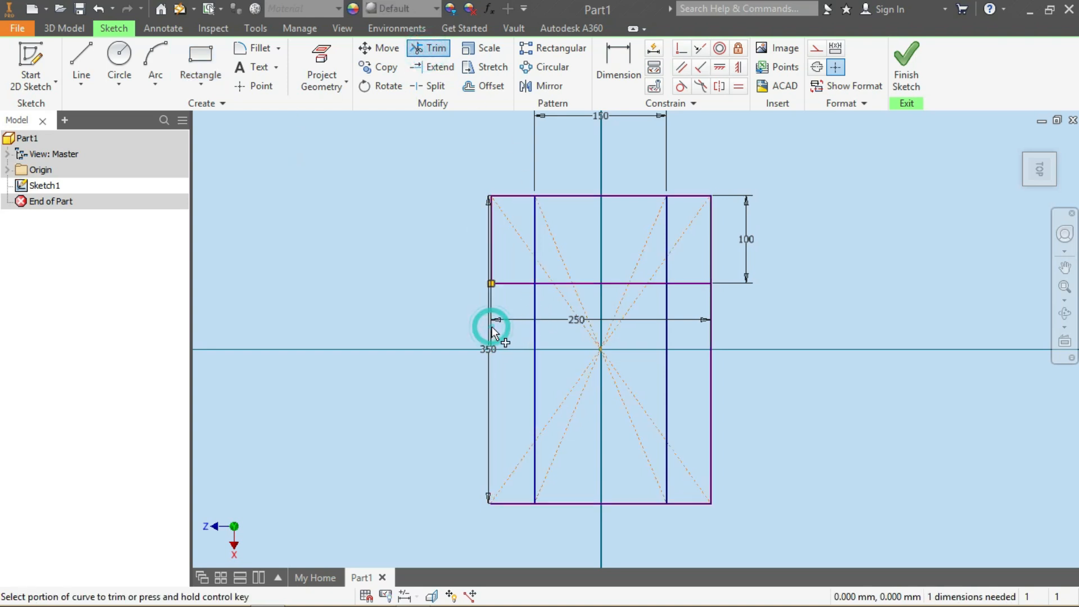
{"action": "left_click", "coordinate": [535, 269]}
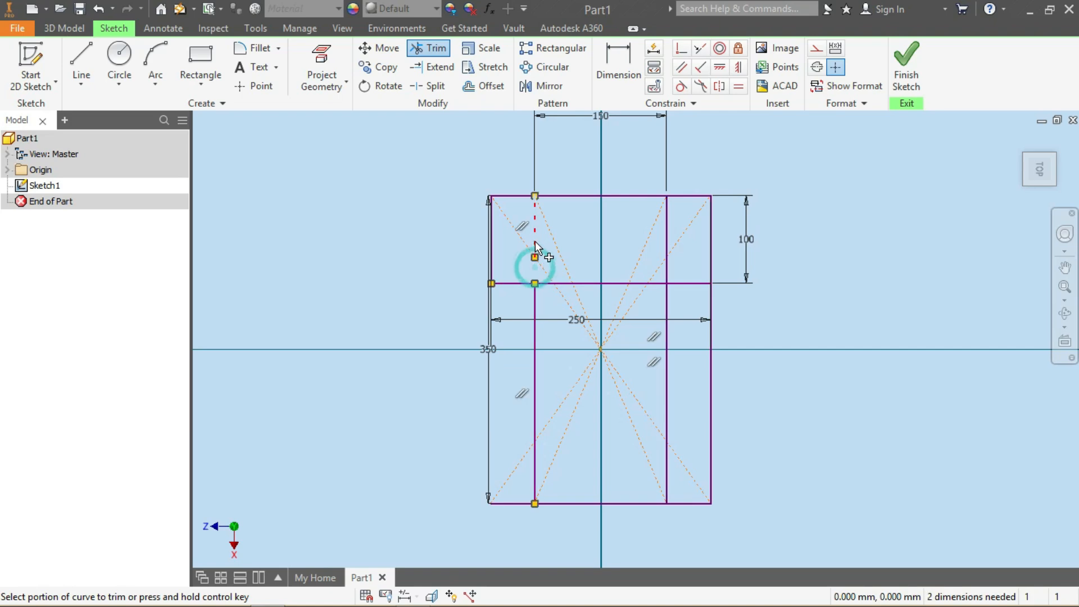
{"action": "left_click", "coordinate": [535, 238]}
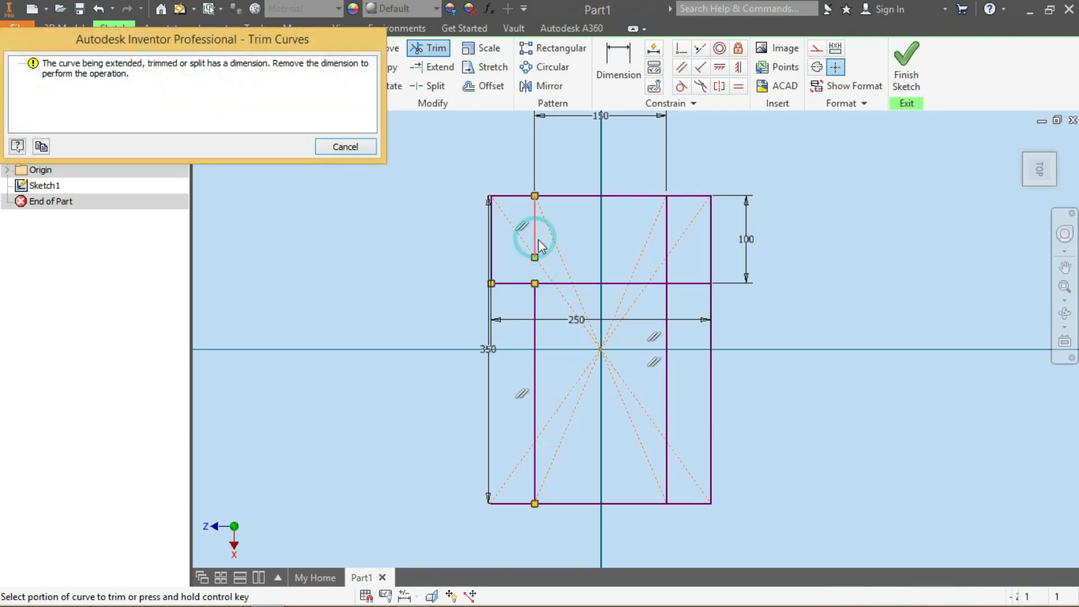
{"action": "left_click", "coordinate": [360, 145]}
{"action": "key", "text": "Escape"}
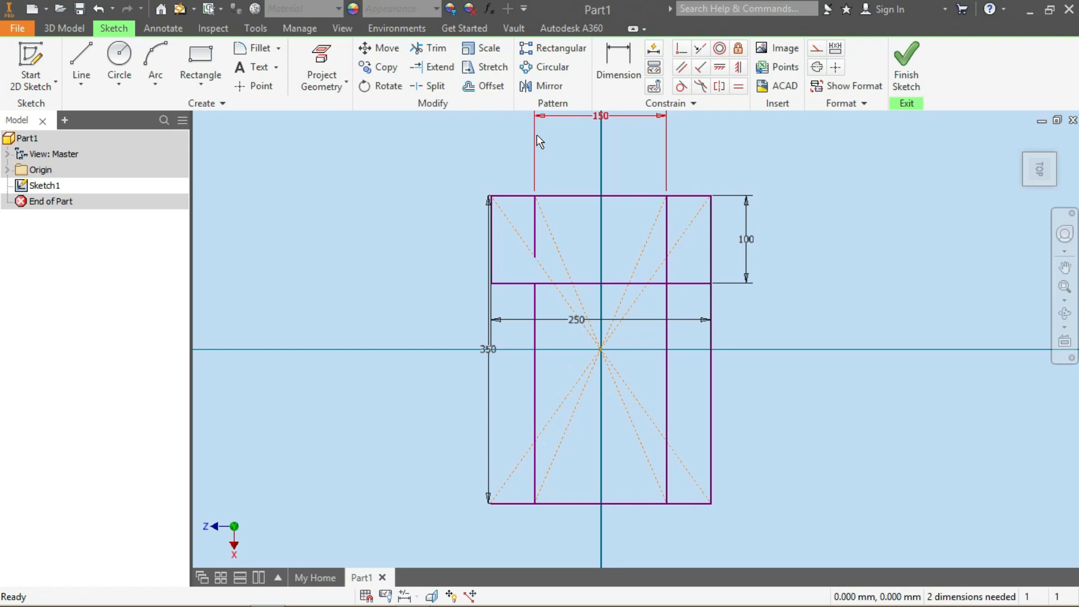
Delete the diagonal construction lines of the rectangles and the 150 mm width dimension
{"action": "left_click", "coordinate": [597, 344]}
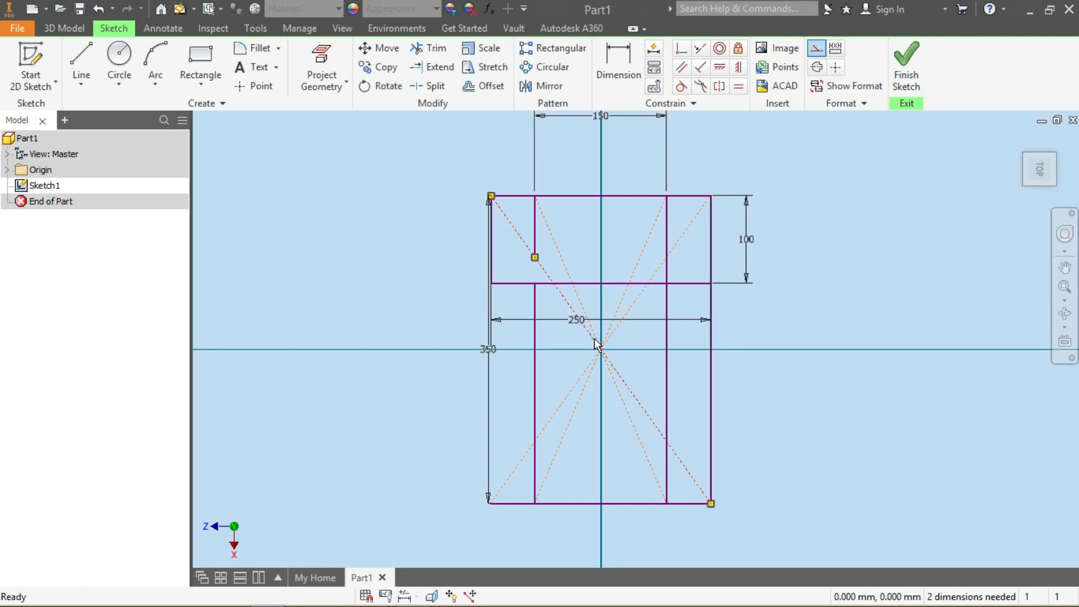
{"action": "key", "text": "Delete"}
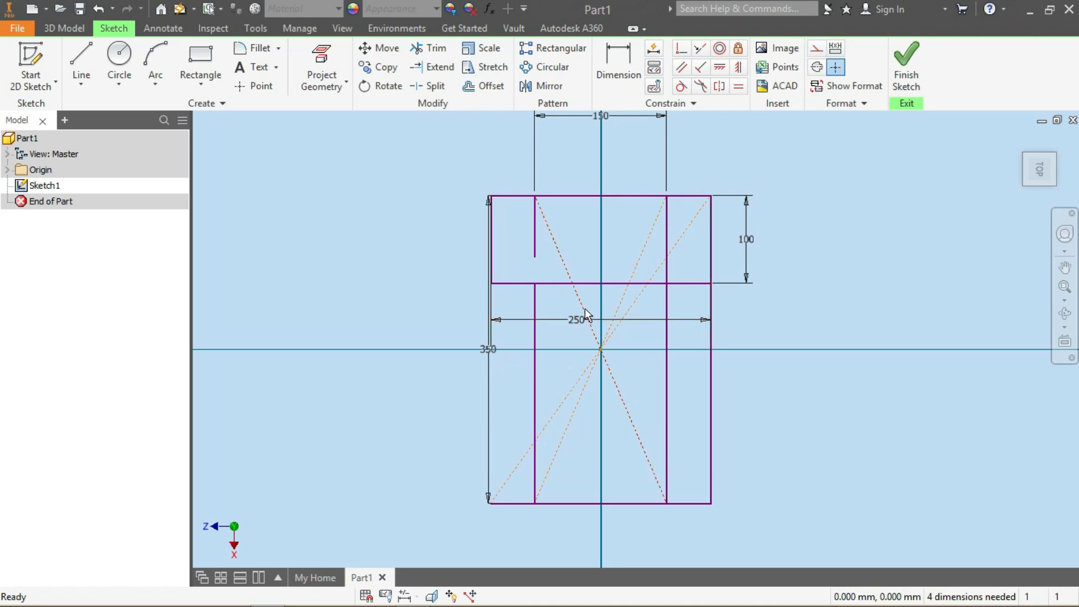
{"action": "left_click", "coordinate": [583, 306]}
{"action": "key", "text": "Delete"}
{"action": "left_click", "coordinate": [622, 305]}
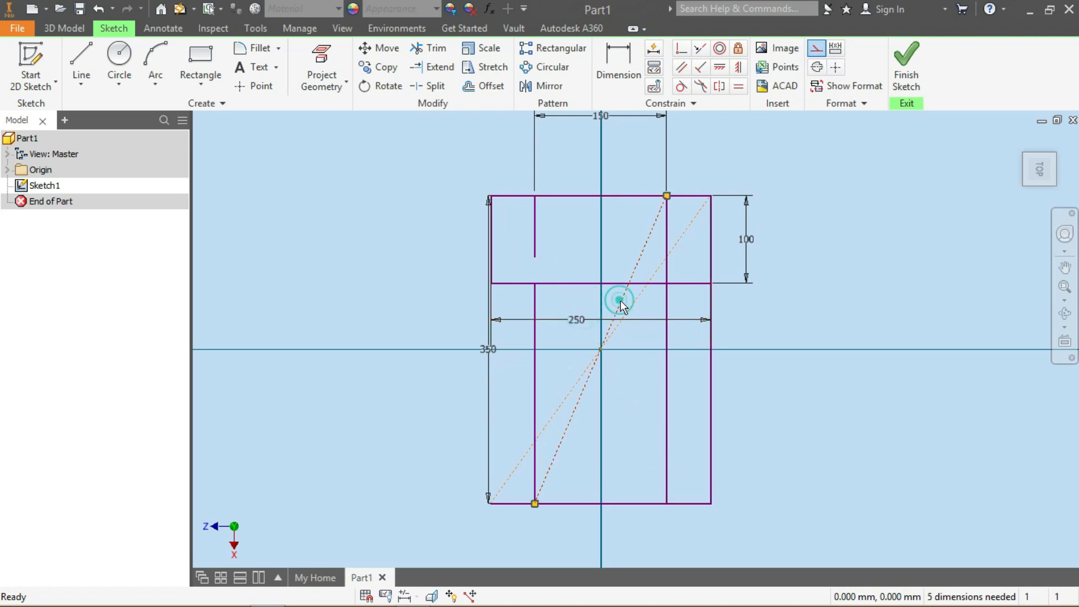
{"action": "key", "text": "Delete"}
{"action": "left_click", "coordinate": [632, 304]}
{"action": "key", "text": "Delete"}
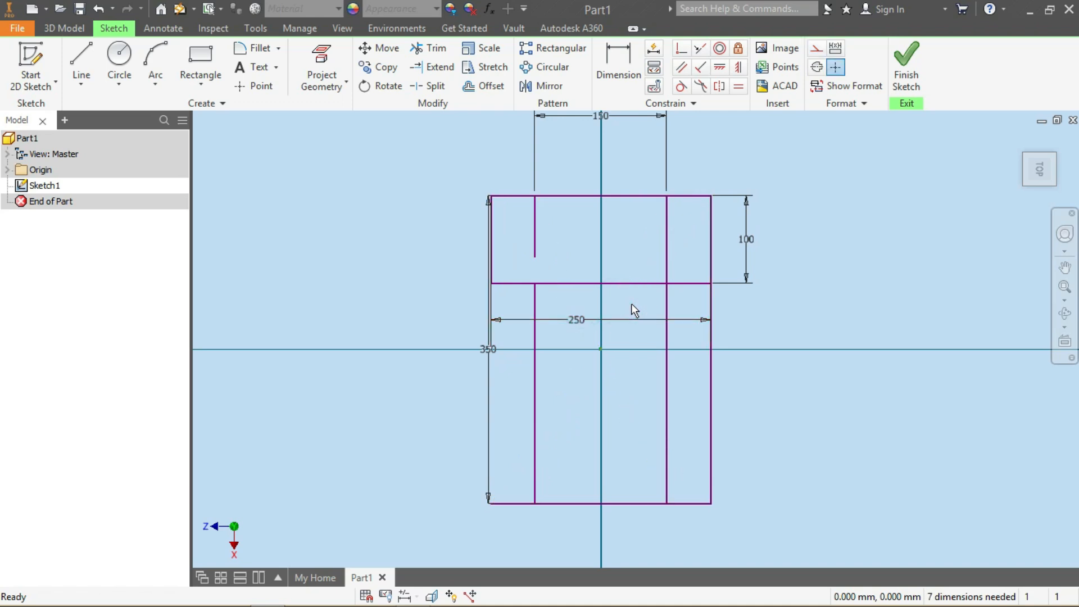
{"action": "left_click", "coordinate": [537, 150]}
{"action": "key", "text": "Delete"}
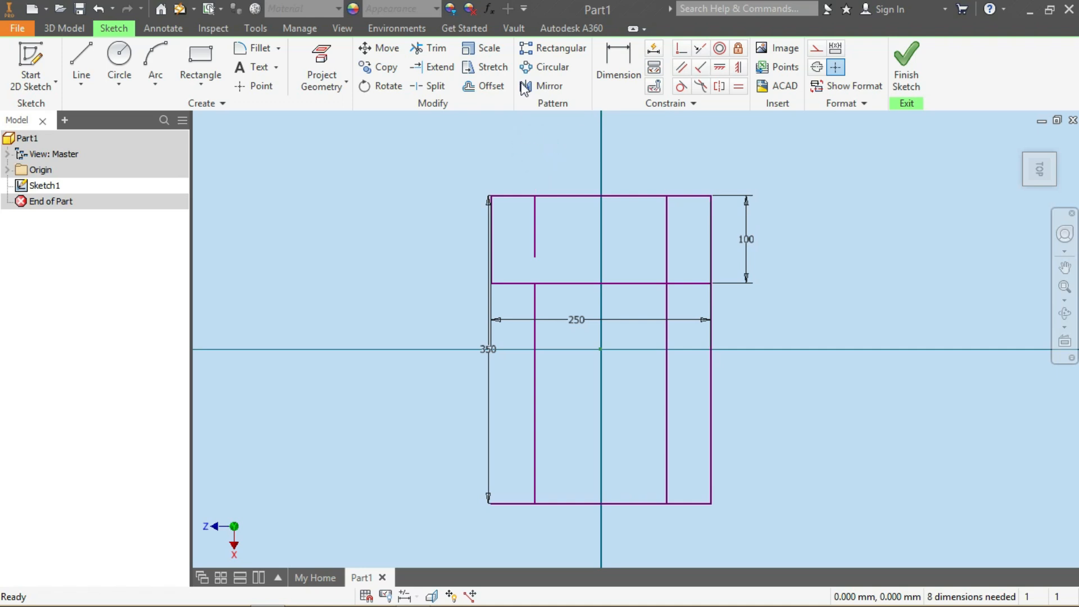
Trim the leftover inner and outer rectangle segments so only a T-shaped outline remains
{"action": "left_click", "coordinate": [429, 48]}
{"action": "left_click", "coordinate": [535, 243]}
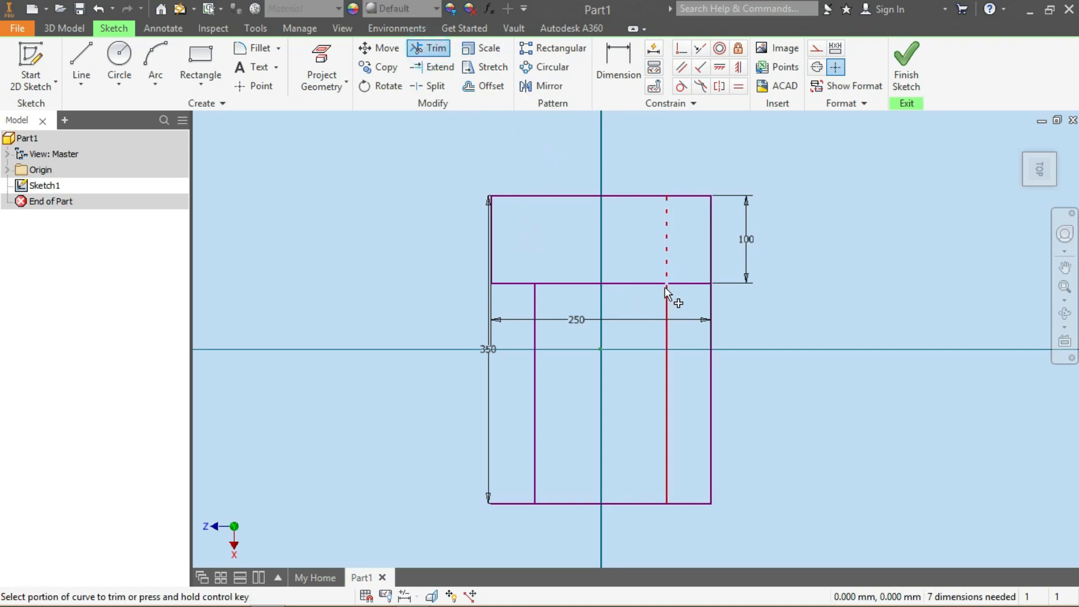
{"action": "left_click", "coordinate": [617, 284]}
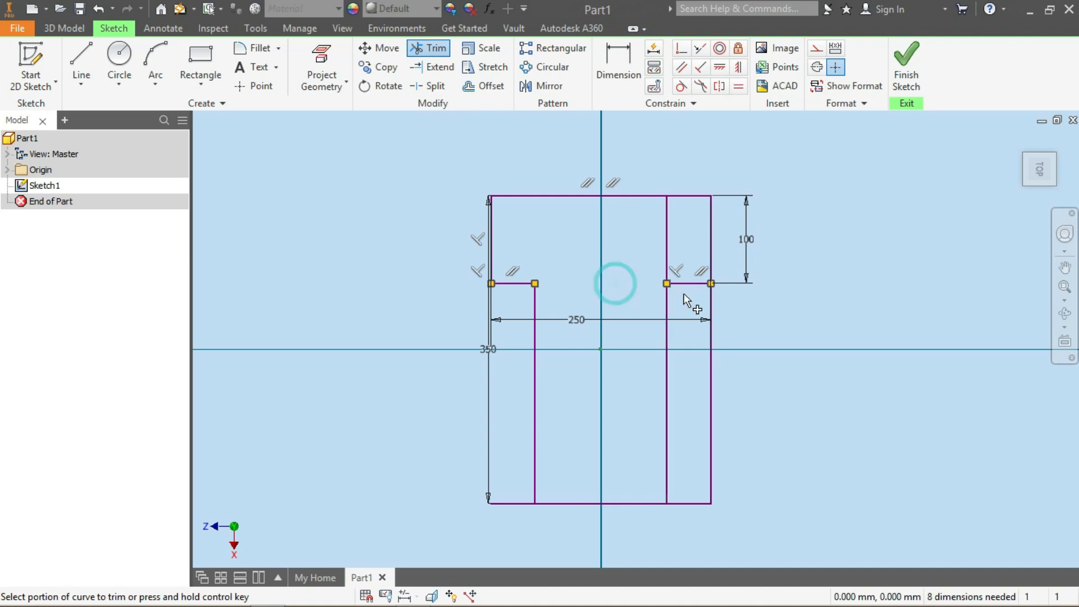
{"action": "left_click", "coordinate": [669, 256]}
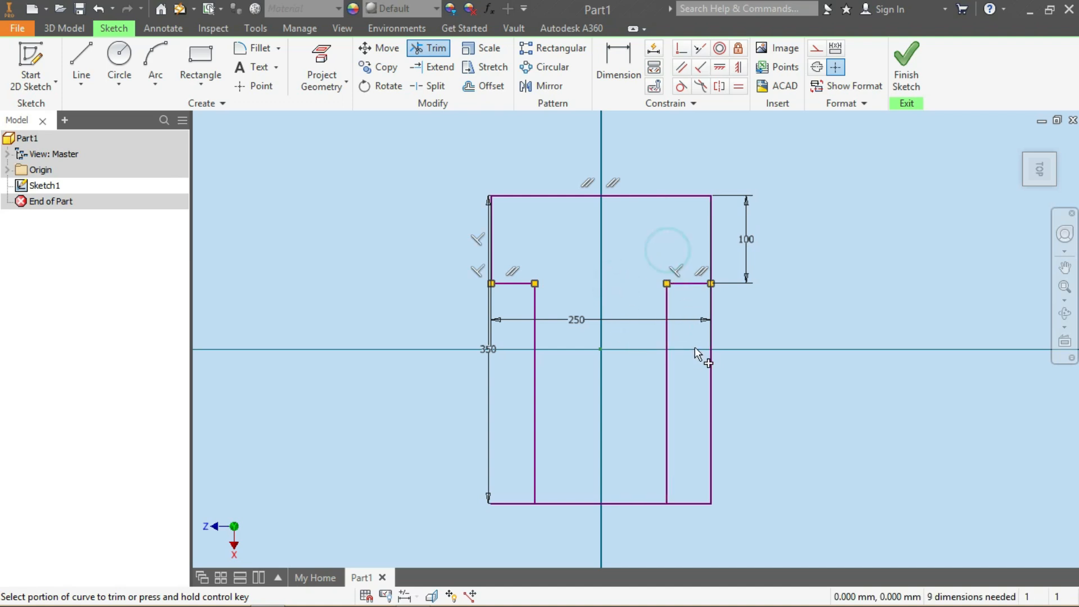
{"action": "left_click", "coordinate": [710, 353]}
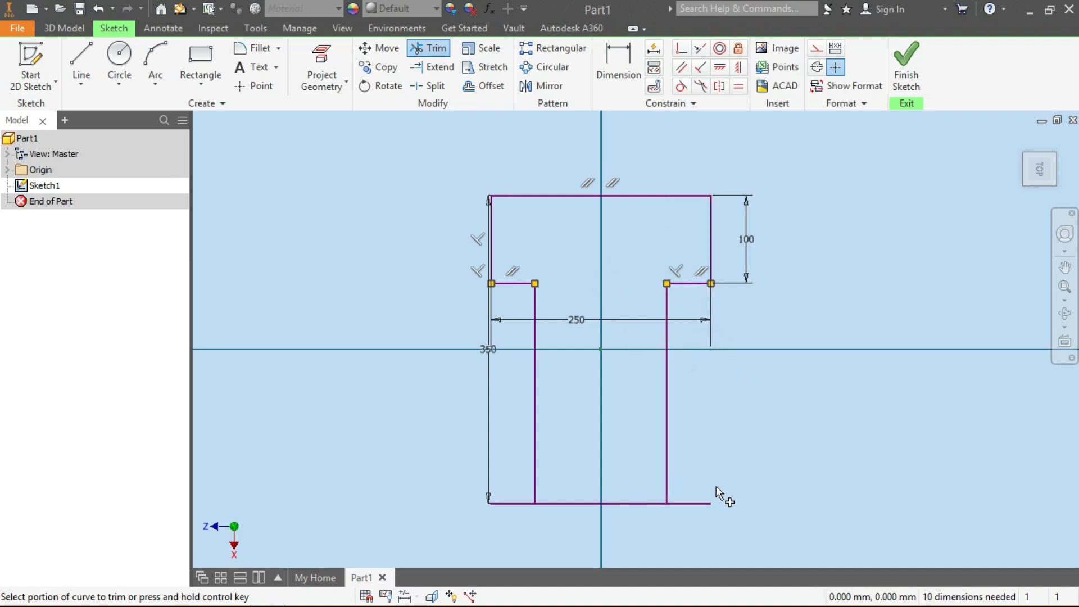
{"action": "left_click", "coordinate": [699, 503]}
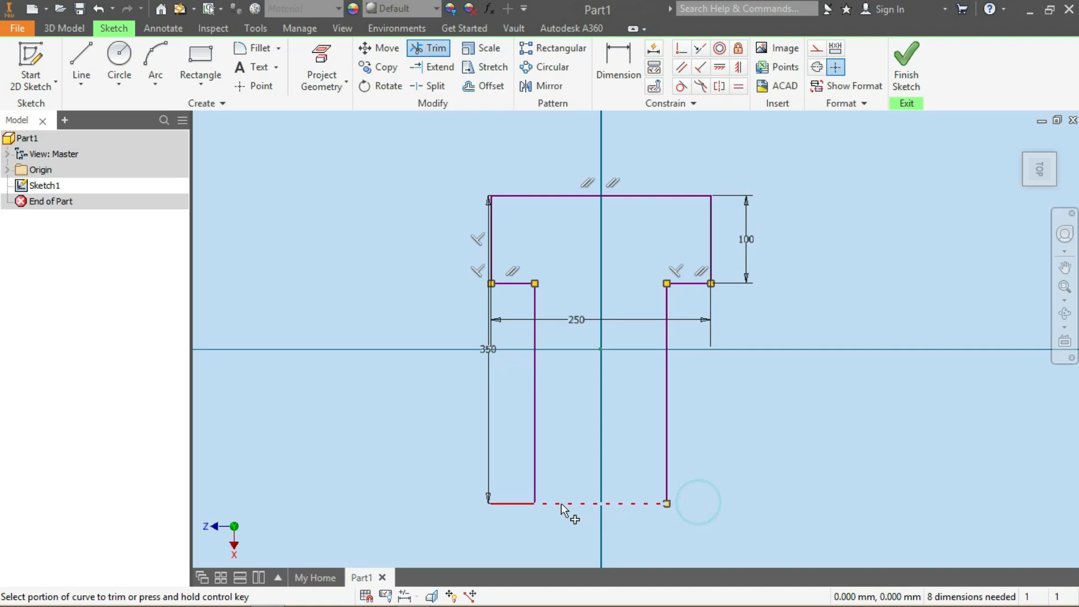
{"action": "left_click", "coordinate": [509, 504]}
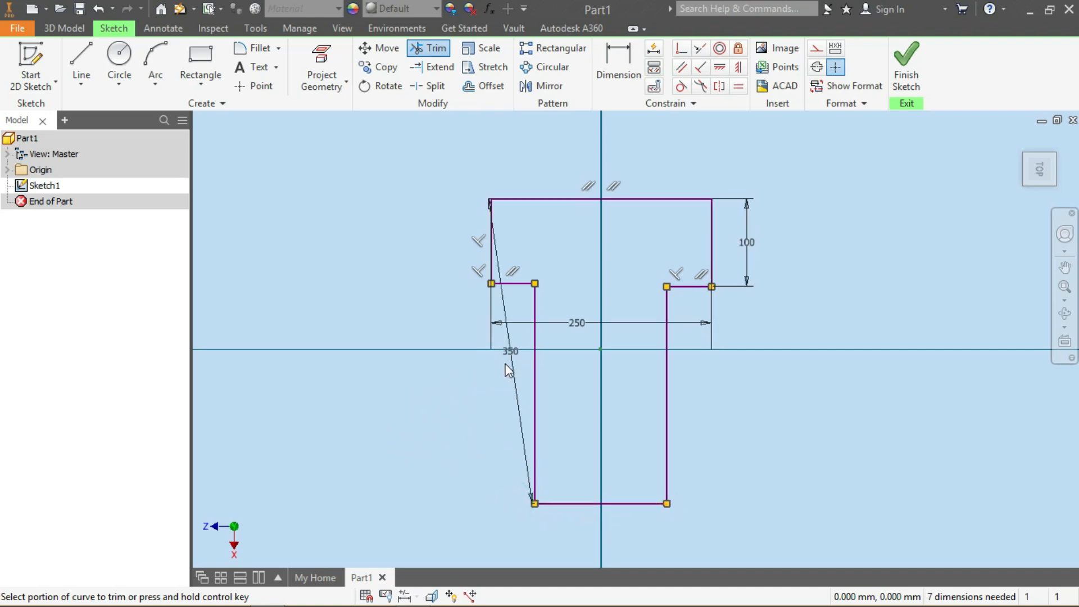
Delete the skewed 350 mm height dimension on the left side
{"action": "key", "text": "Escape"}
{"action": "left_click", "coordinate": [512, 366]}
{"action": "key", "text": "Escape"}
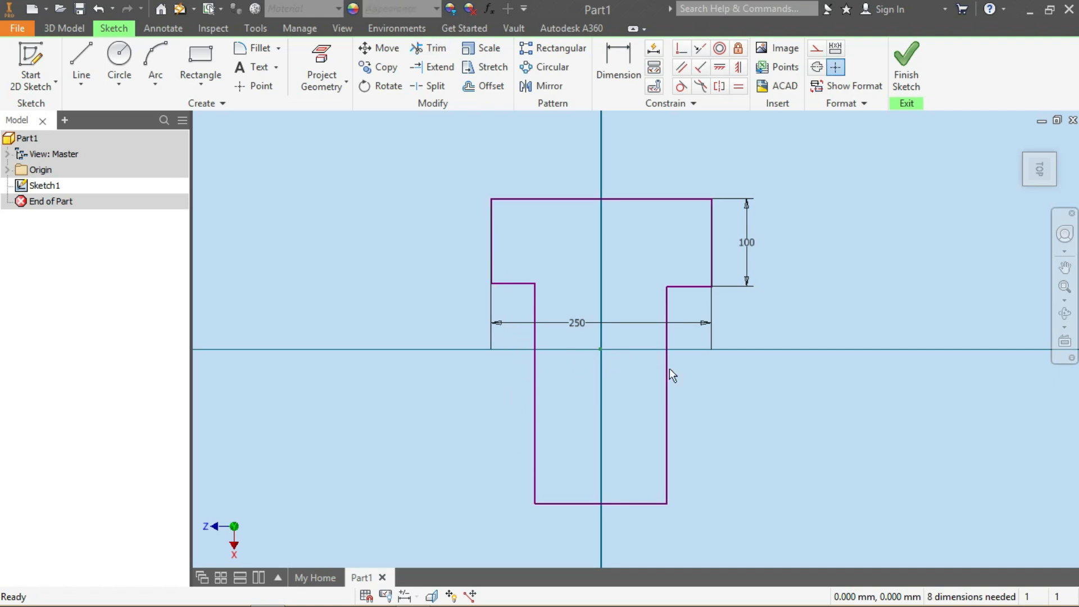
Dimension the T-profile's overall height between its top and bottom edges as 350 mm
{"action": "left_click", "coordinate": [618, 62]}
{"action": "left_click", "coordinate": [621, 201]}
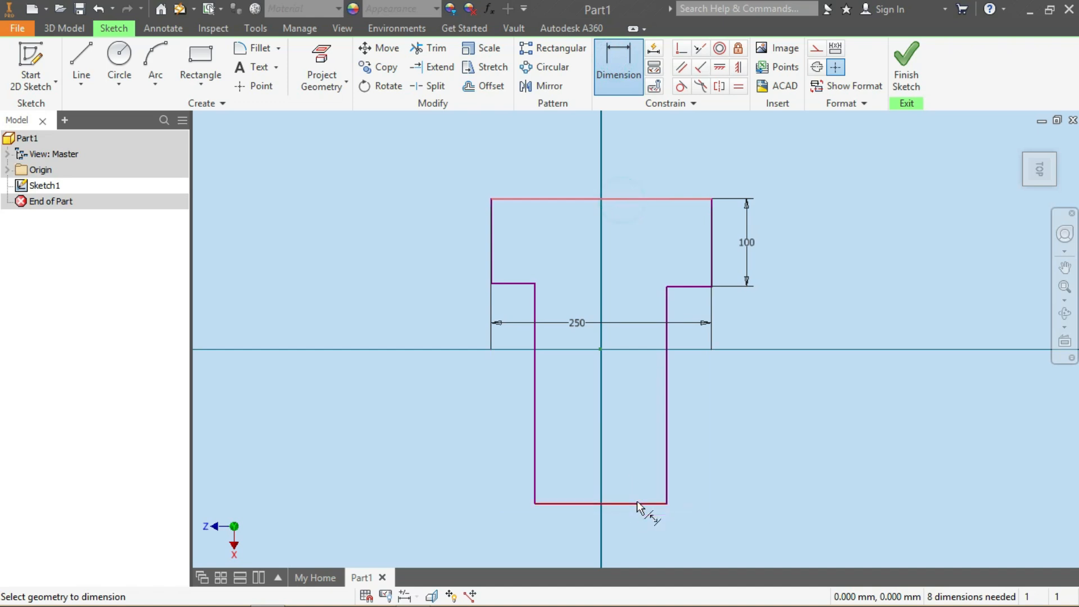
{"action": "left_click", "coordinate": [638, 503]}
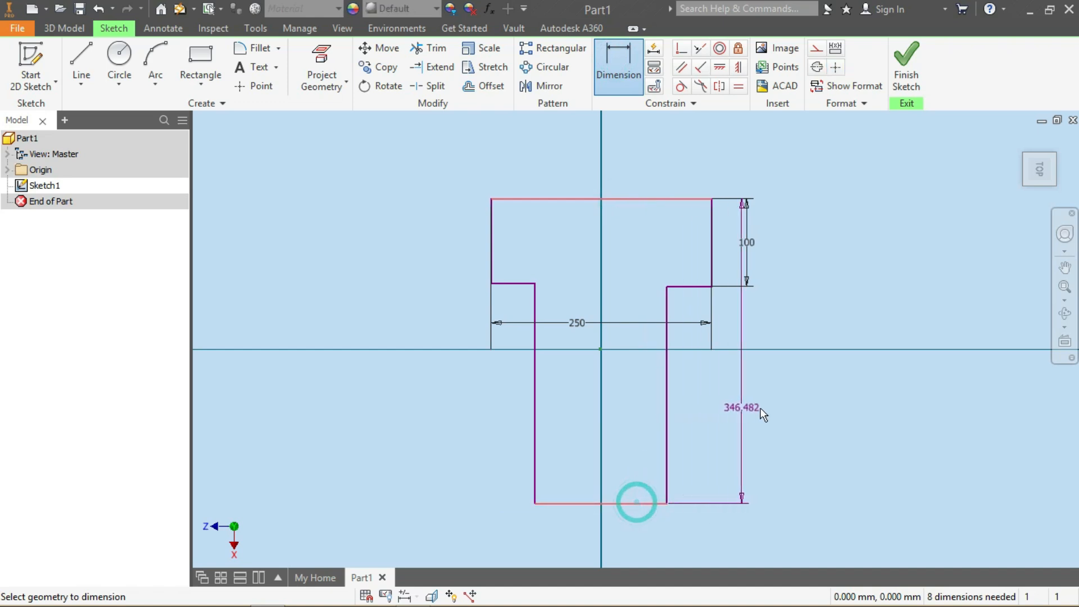
{"action": "left_click", "coordinate": [828, 325]}
{"action": "type", "text": "35"}
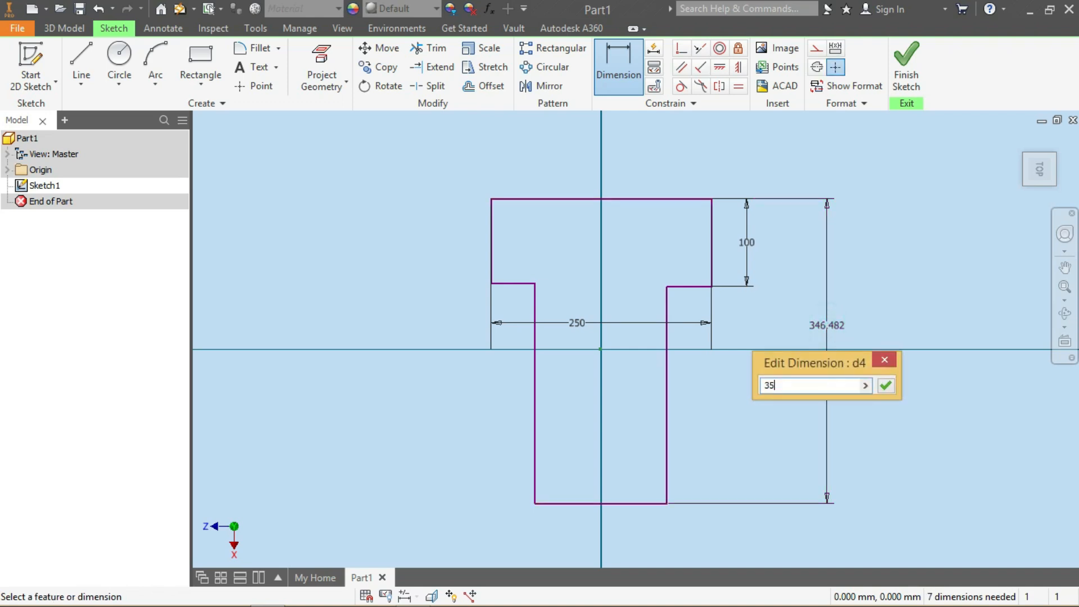
{"action": "type", "text": "0"}
{"action": "key", "text": "Return"}
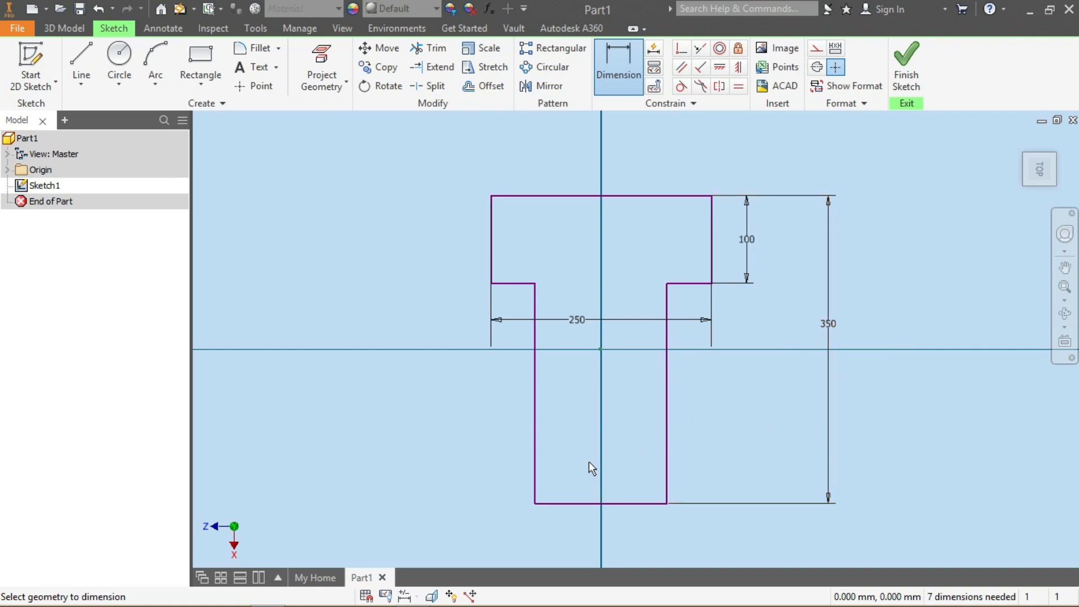
{"action": "left_click", "coordinate": [588, 196]}
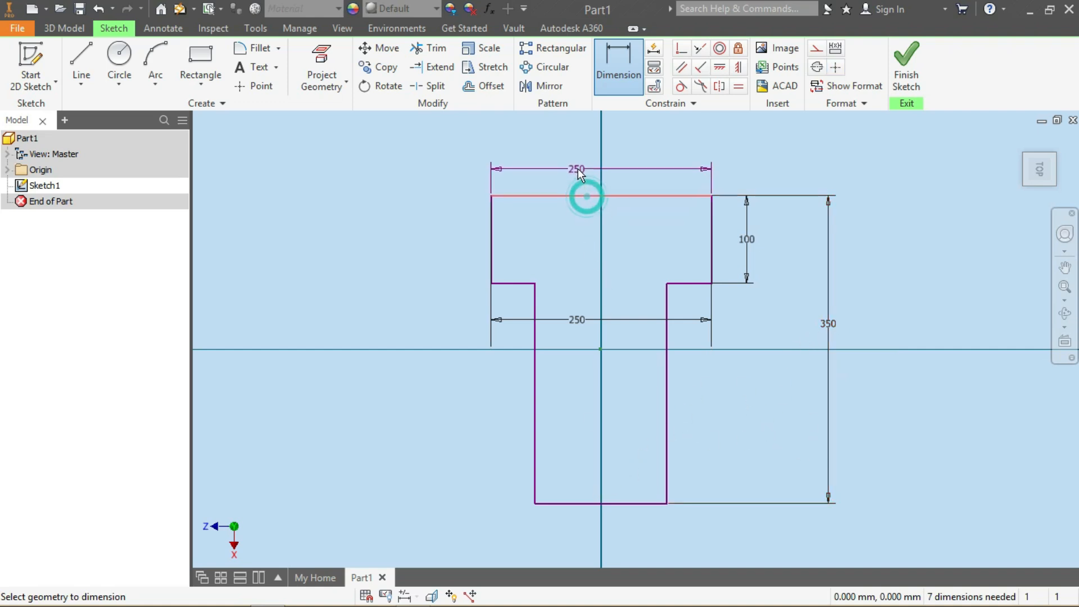
{"action": "left_click", "coordinate": [576, 167]}
{"action": "left_click", "coordinate": [331, 147]}
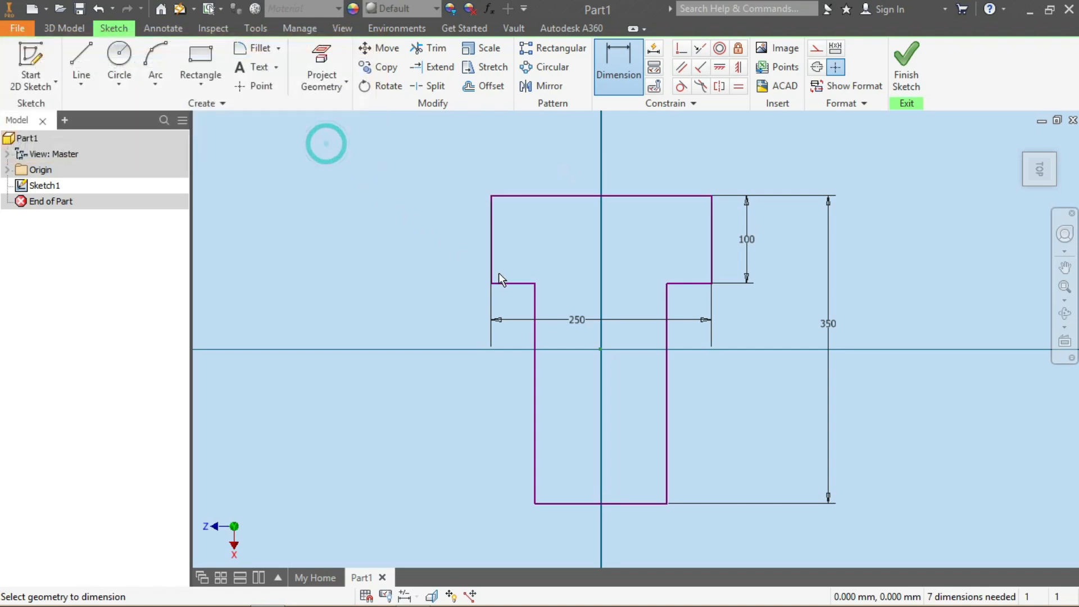
Dimension the stem's width between its two vertical edges as 150 mm
{"action": "left_click", "coordinate": [538, 450]}
{"action": "left_click", "coordinate": [666, 448]}
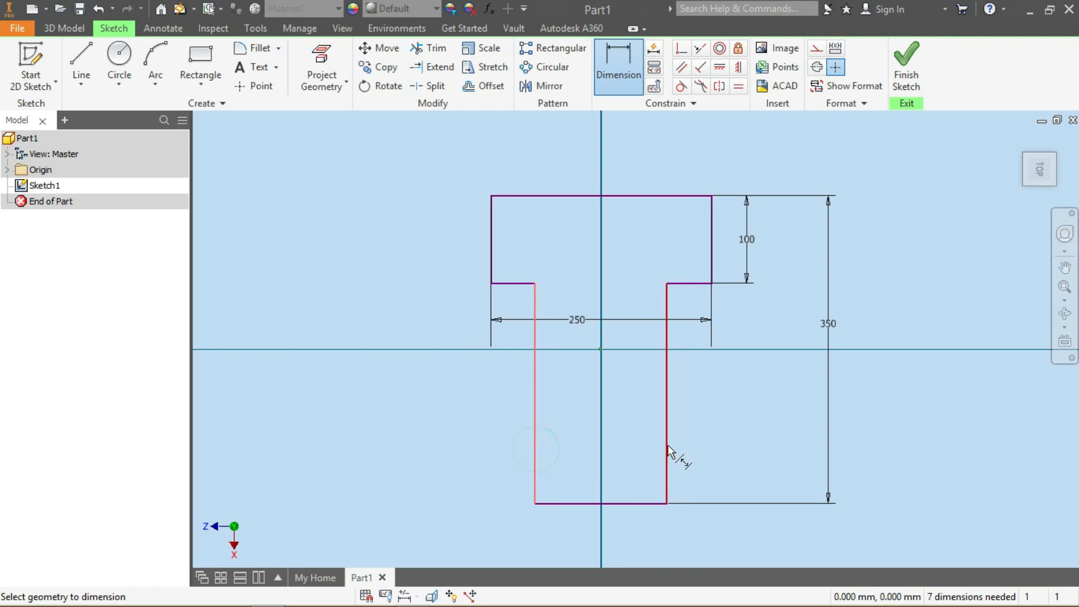
{"action": "left_click", "coordinate": [623, 448]}
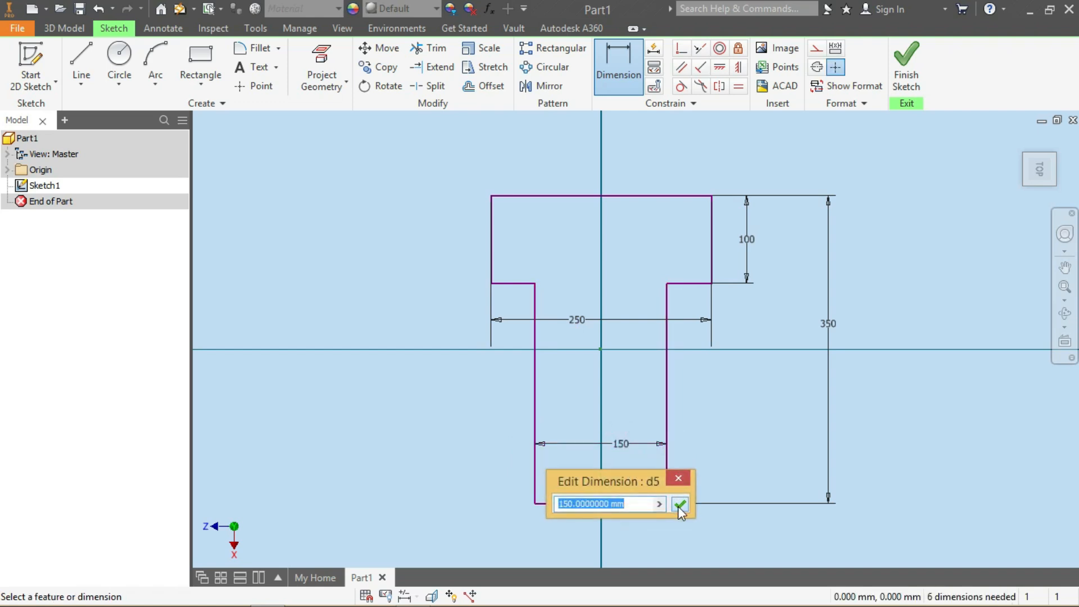
{"action": "left_click", "coordinate": [681, 436]}
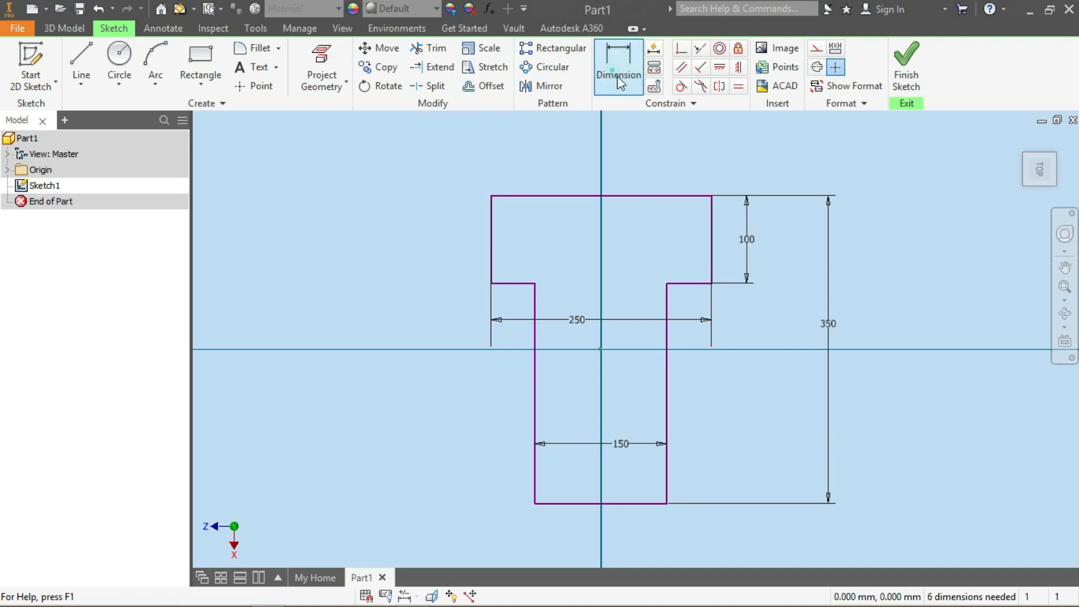
Dimension the distance from the origin to the top edge as 350/2 mm
{"action": "left_click", "coordinate": [600, 349]}
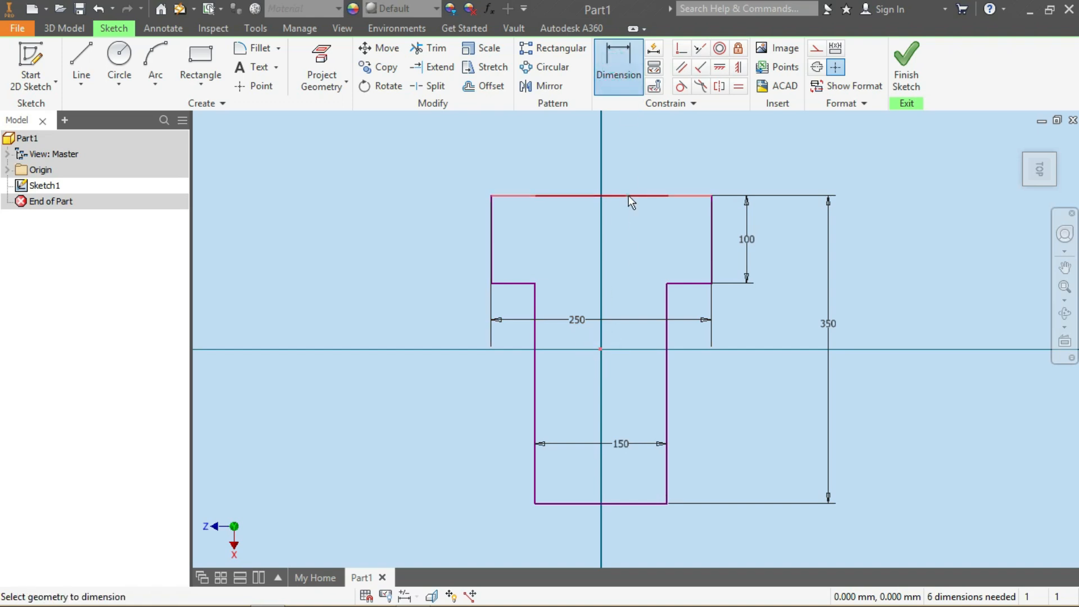
{"action": "left_click", "coordinate": [629, 195]}
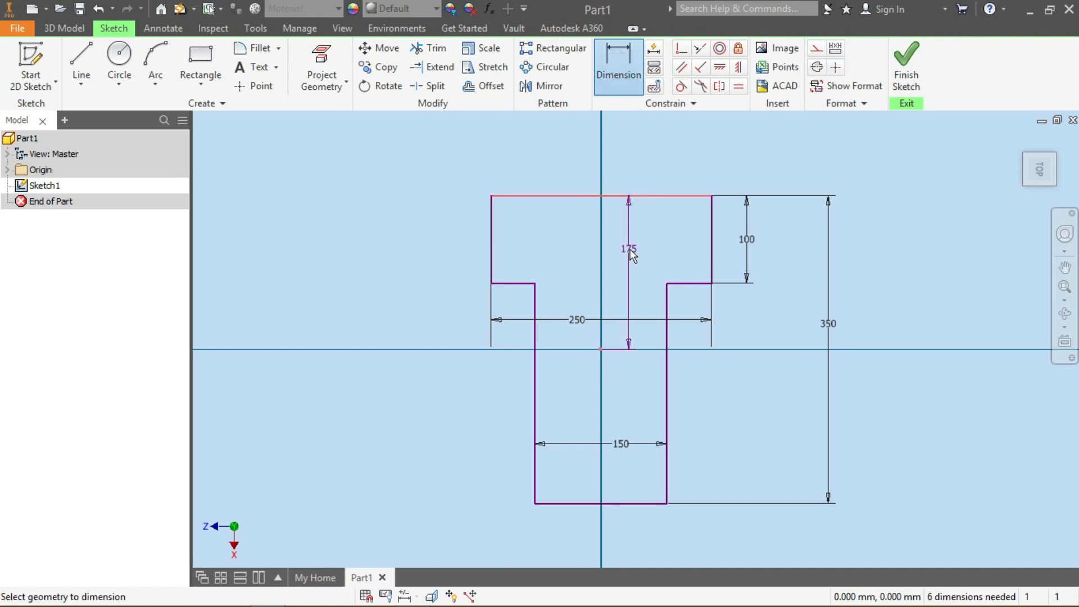
{"action": "left_click", "coordinate": [631, 250]}
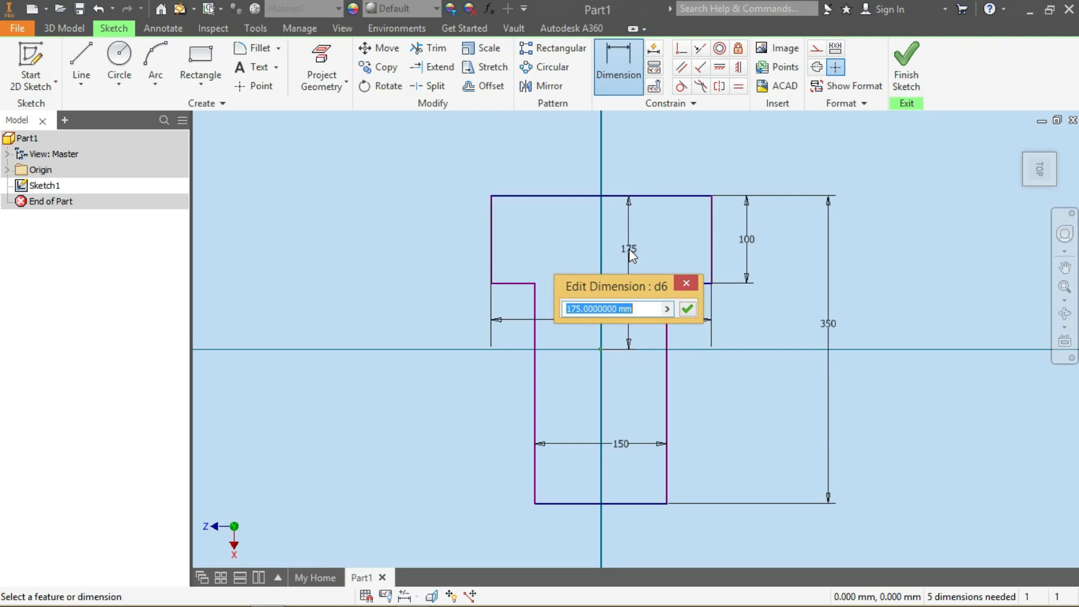
{"action": "type", "text": "3"}
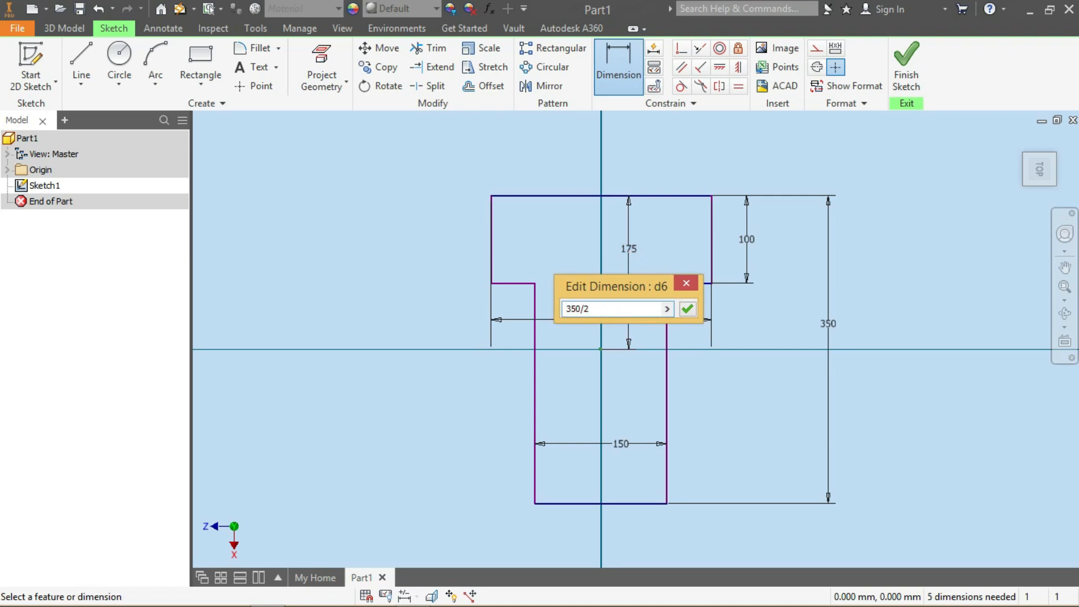
{"action": "type", "text": "50/2"}
{"action": "key", "text": "Return"}
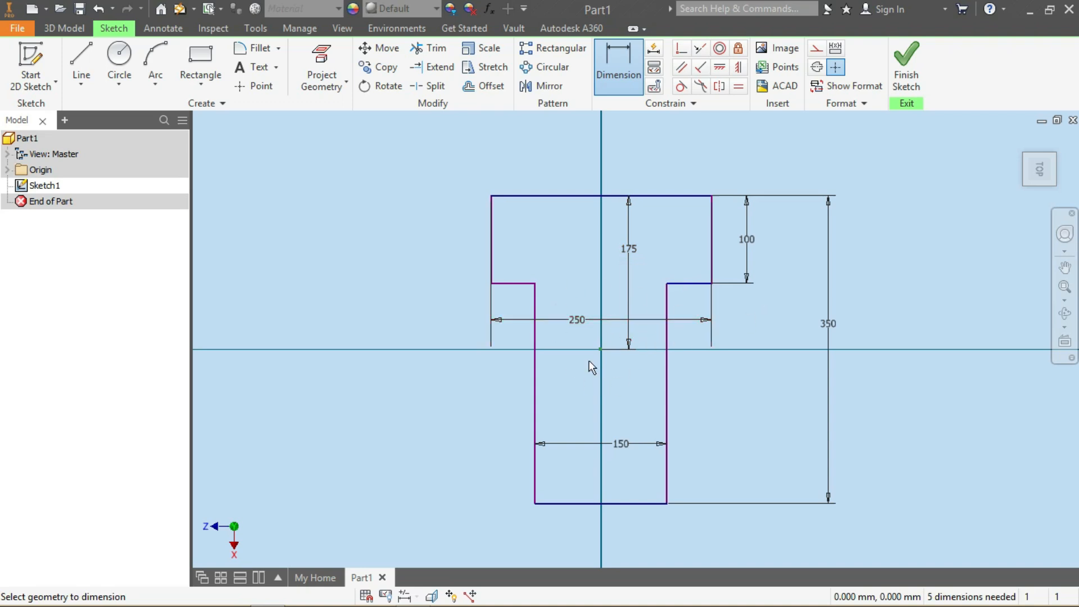
Draw a horizontal line through the origin across the profile and make it a construction line
{"action": "left_click", "coordinate": [82, 56]}
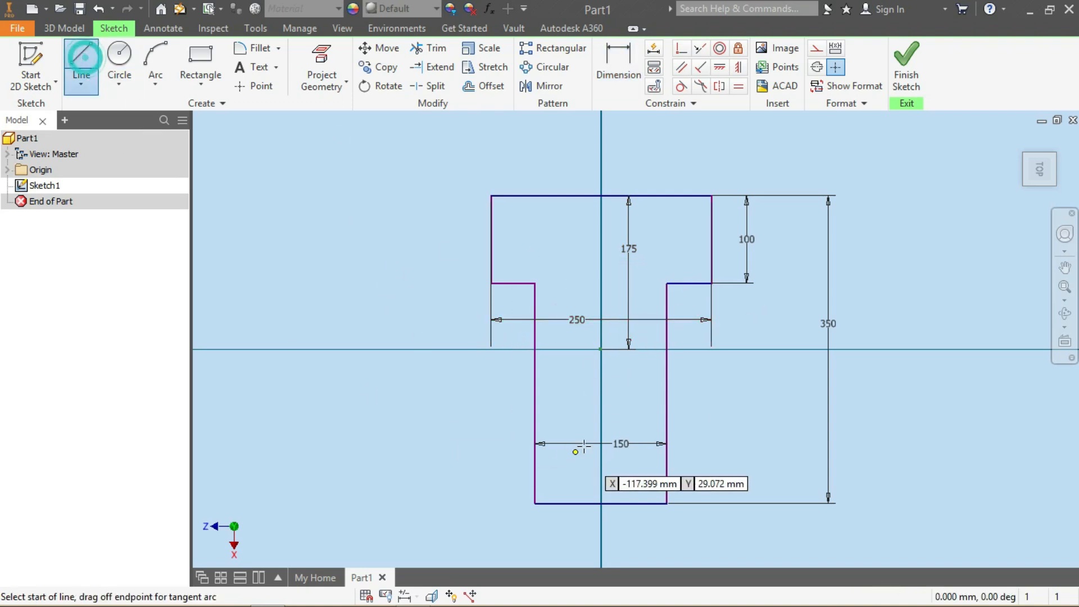
{"action": "left_click", "coordinate": [457, 349]}
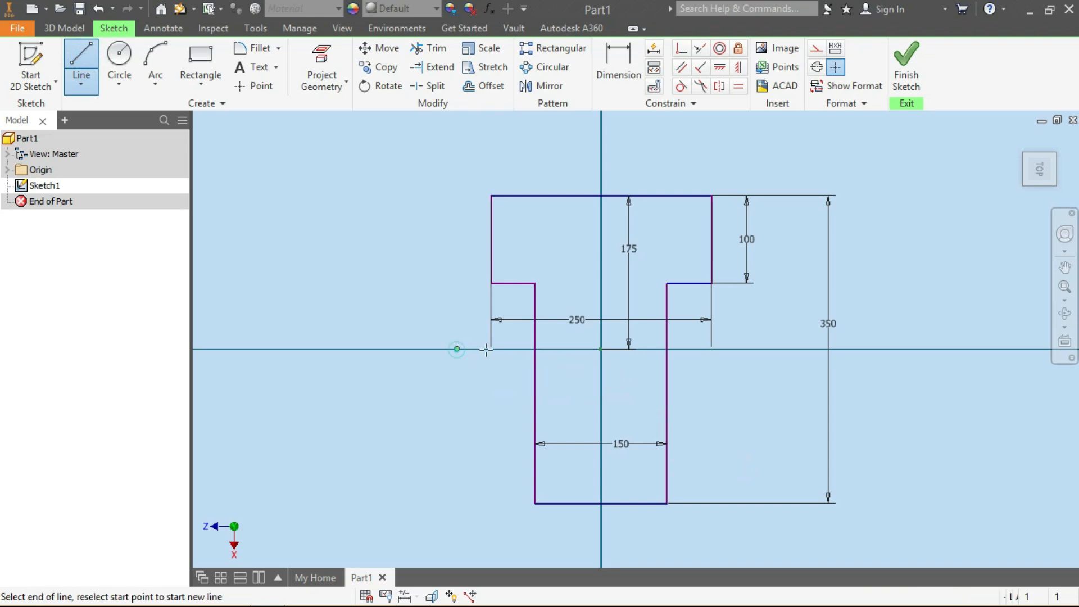
{"action": "left_click", "coordinate": [796, 353]}
{"action": "key", "text": "Escape"}
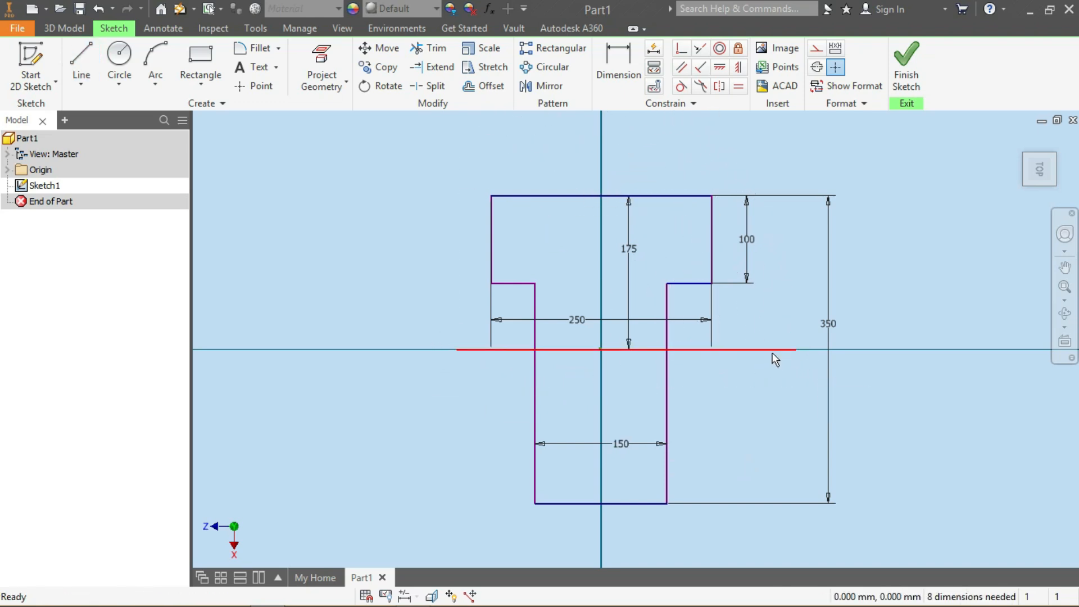
{"action": "left_click", "coordinate": [817, 48]}
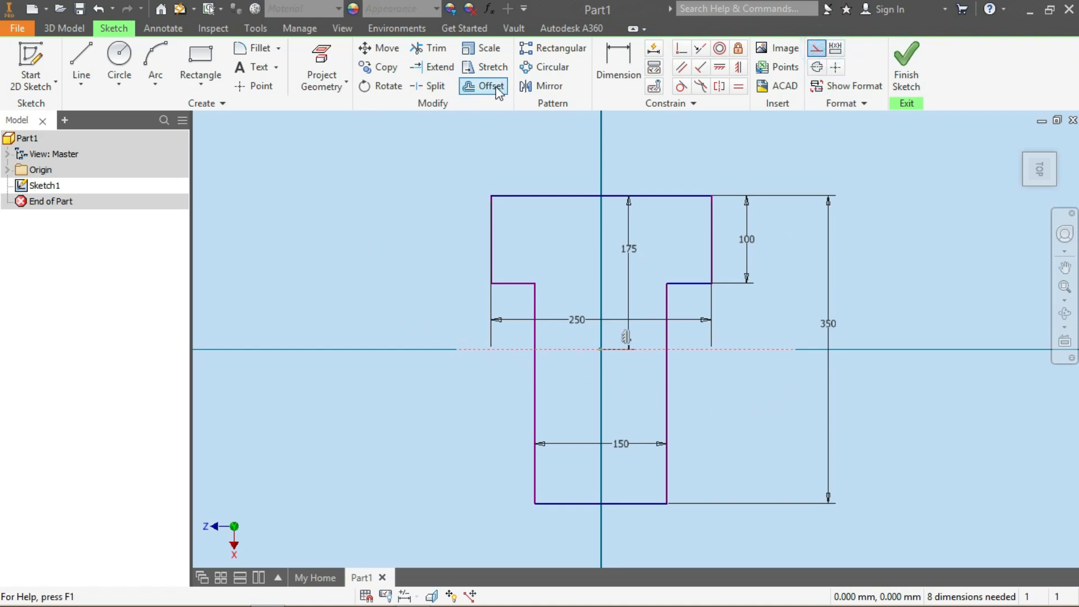
Mirror the top band's edges about the horizontal construction line to form a matching bottom band
{"action": "left_click", "coordinate": [551, 86]}
{"action": "left_click_drag", "start_coordinate": [500, 274], "coordinate": [250, 209]}
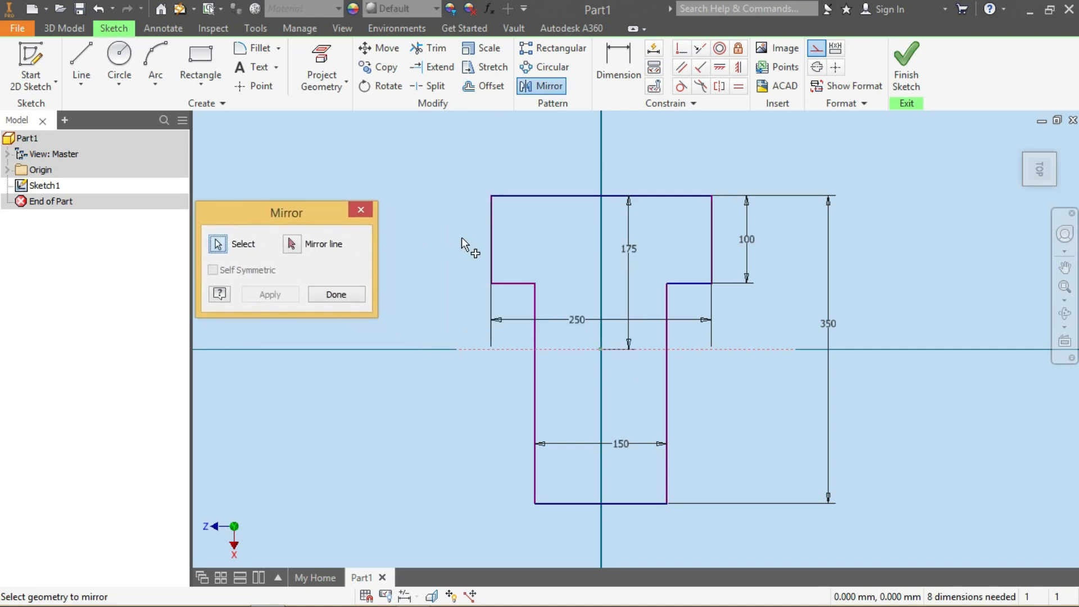
{"action": "left_click", "coordinate": [491, 228]}
{"action": "left_click", "coordinate": [517, 284]}
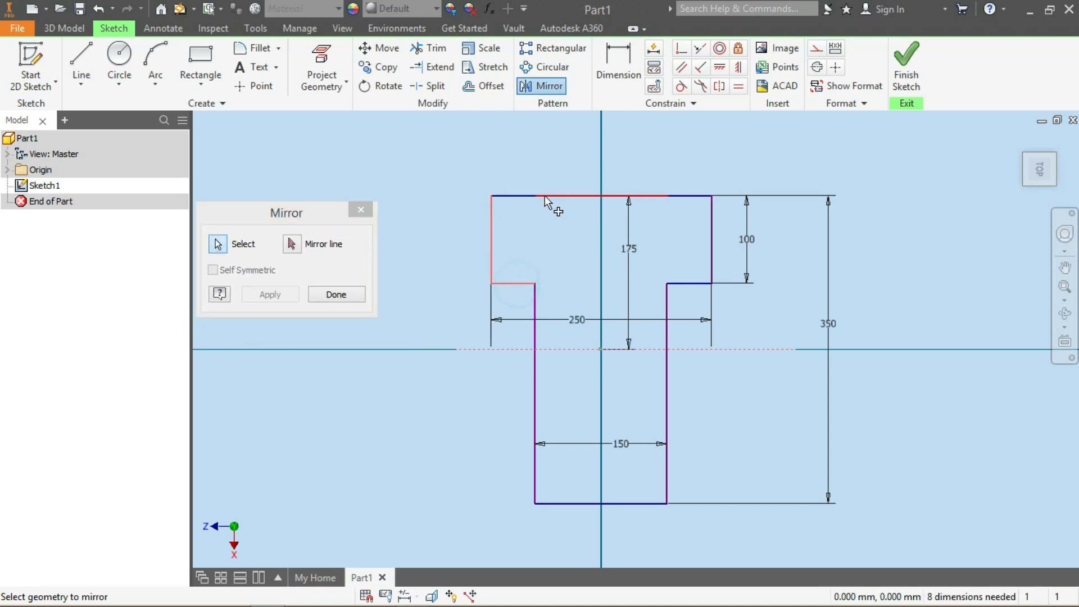
{"action": "left_click", "coordinate": [511, 196]}
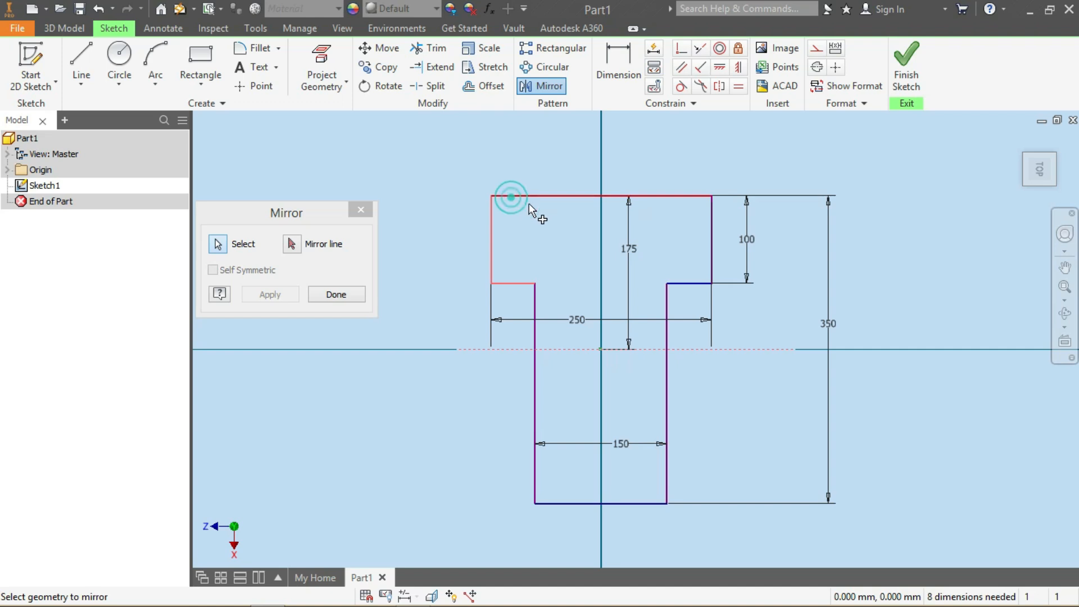
{"action": "left_click", "coordinate": [712, 233]}
{"action": "left_click", "coordinate": [691, 284]}
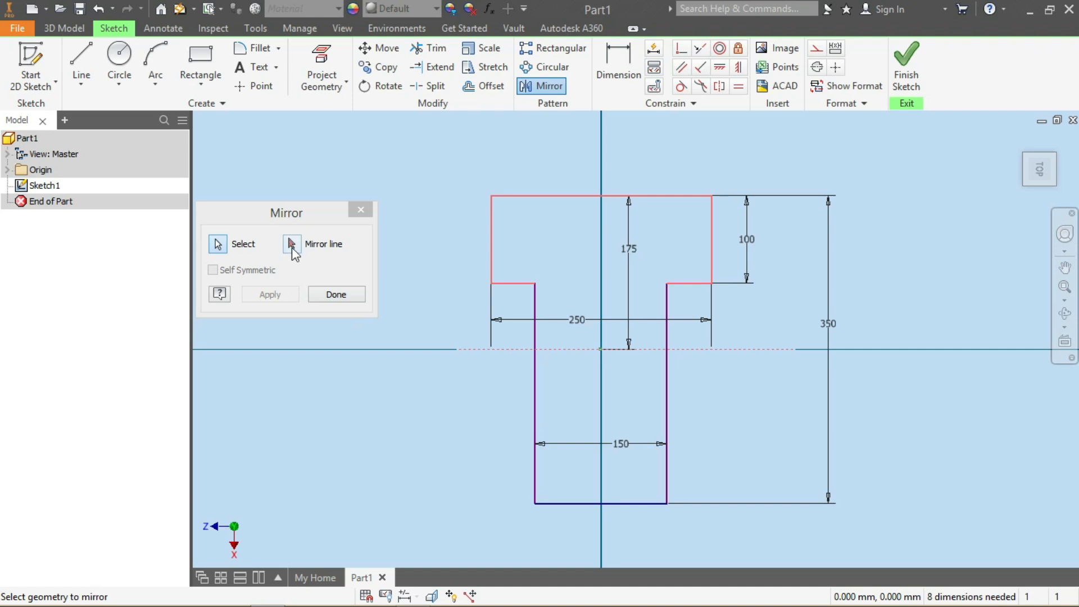
{"action": "left_click", "coordinate": [293, 245]}
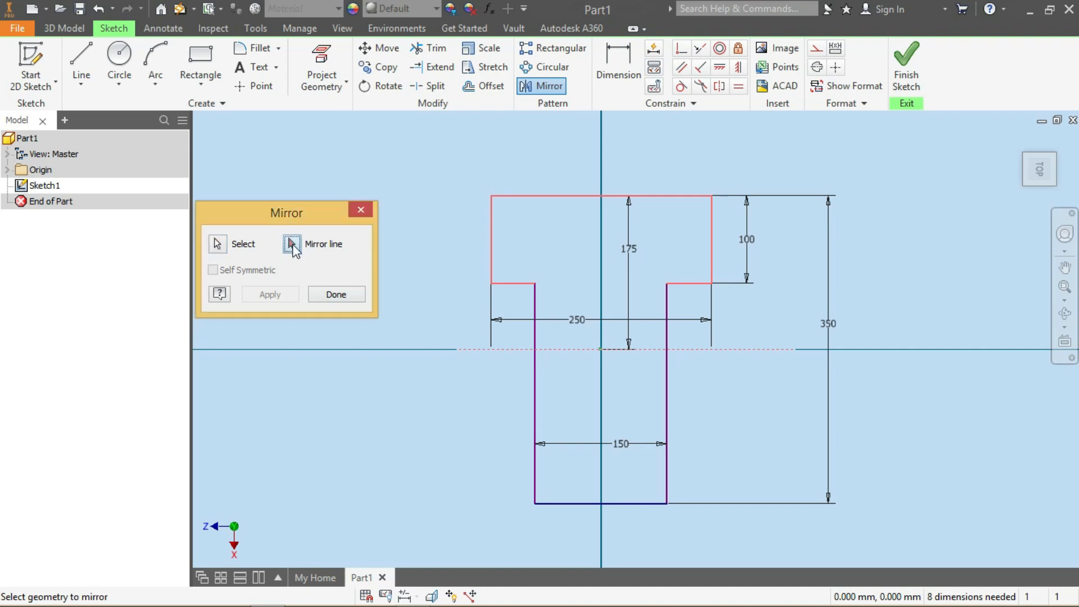
{"action": "left_click", "coordinate": [704, 350]}
{"action": "left_click", "coordinate": [276, 294]}
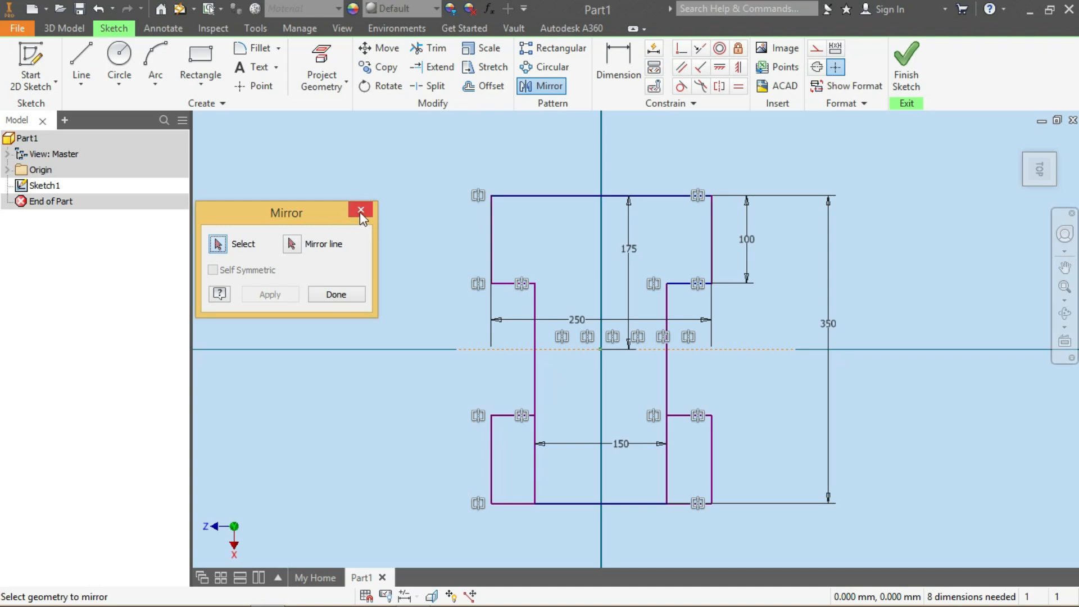
{"action": "left_click", "coordinate": [351, 295]}
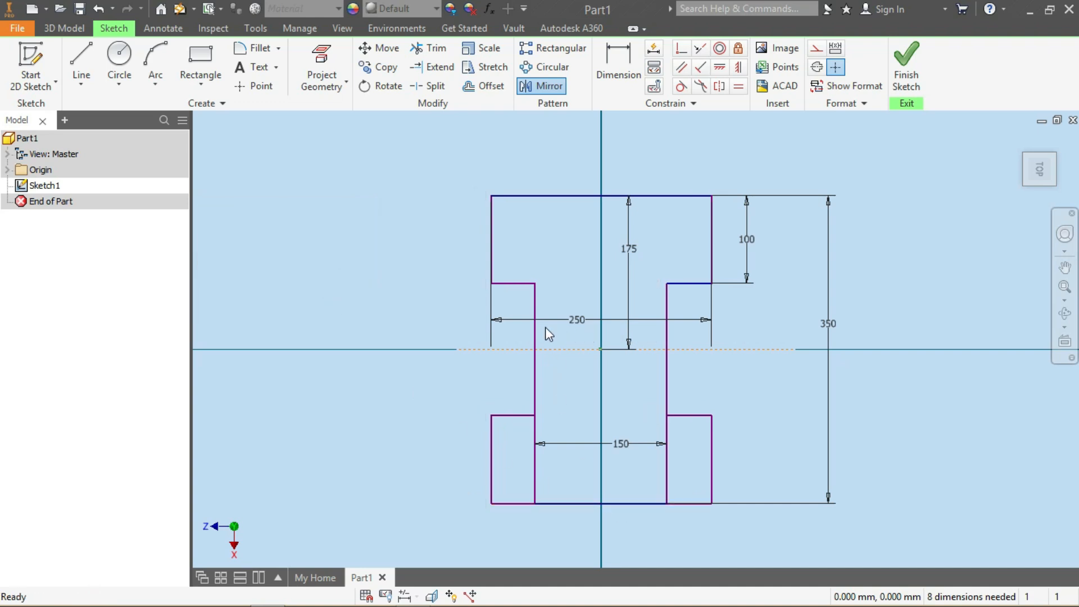
Trim the stem's vertical edges inside the new bottom band
{"action": "left_click", "coordinate": [430, 48]}
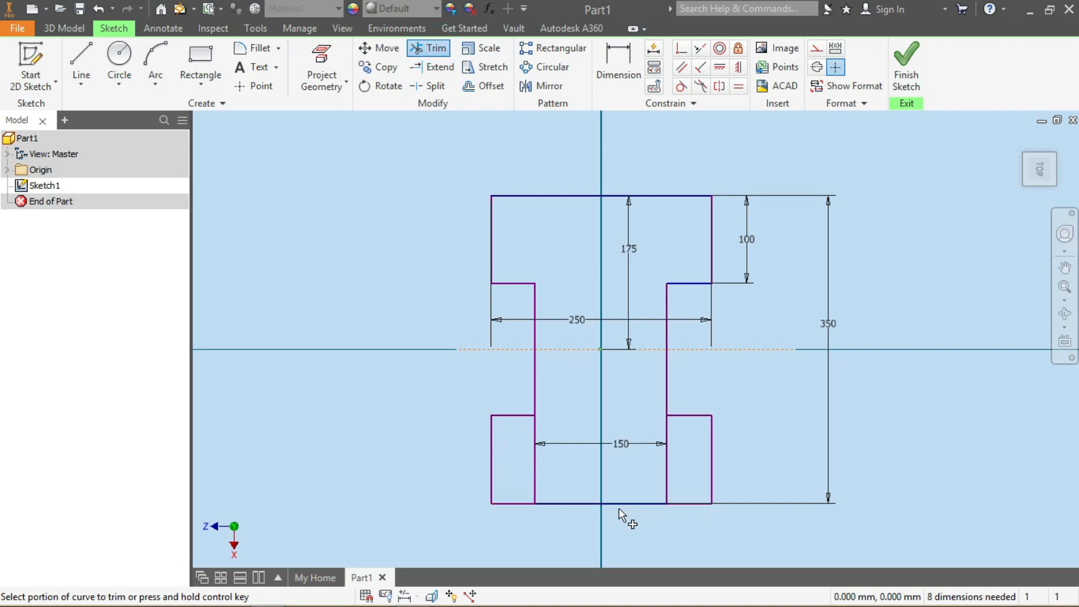
{"action": "left_click", "coordinate": [535, 470]}
{"action": "left_click", "coordinate": [667, 460]}
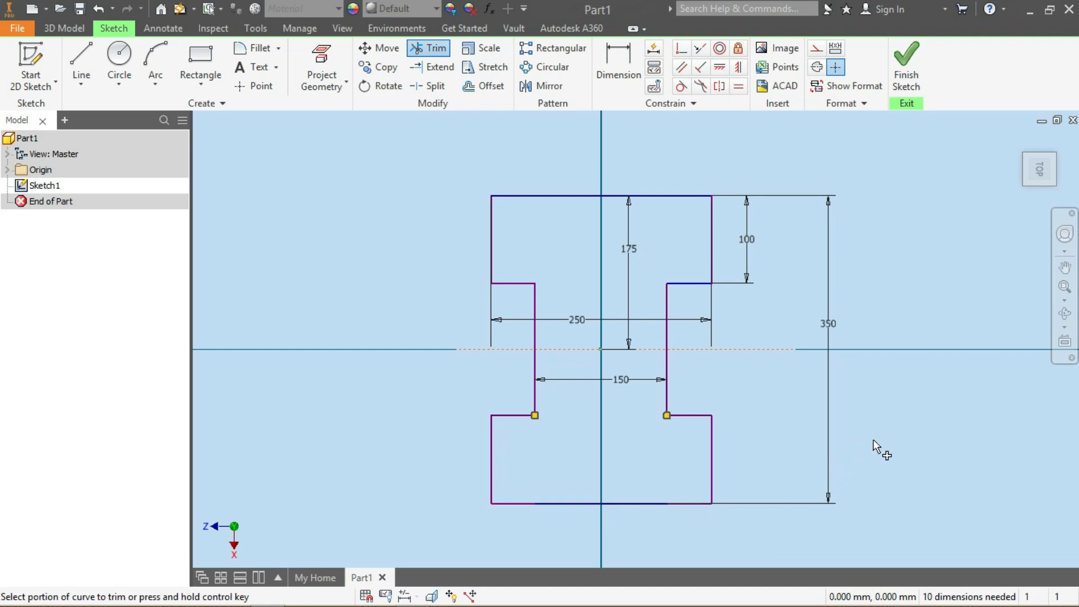
{"action": "key", "text": "Escape"}
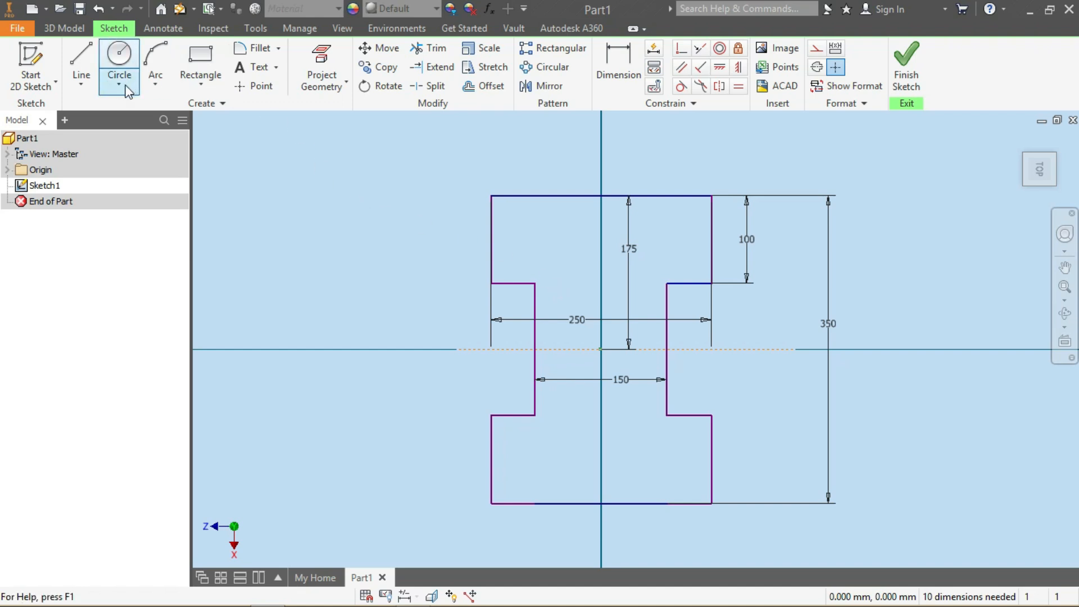
Draw a circle centred on the midpoint of the top band's left edge, passing through its top corner
{"action": "left_click", "coordinate": [119, 57]}
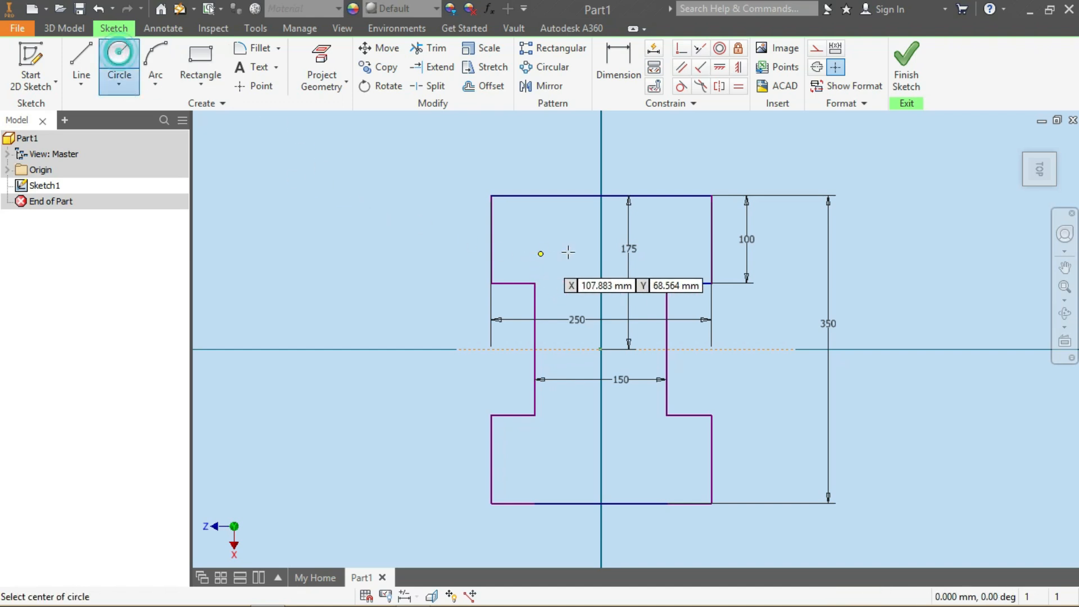
{"action": "left_click", "coordinate": [492, 239]}
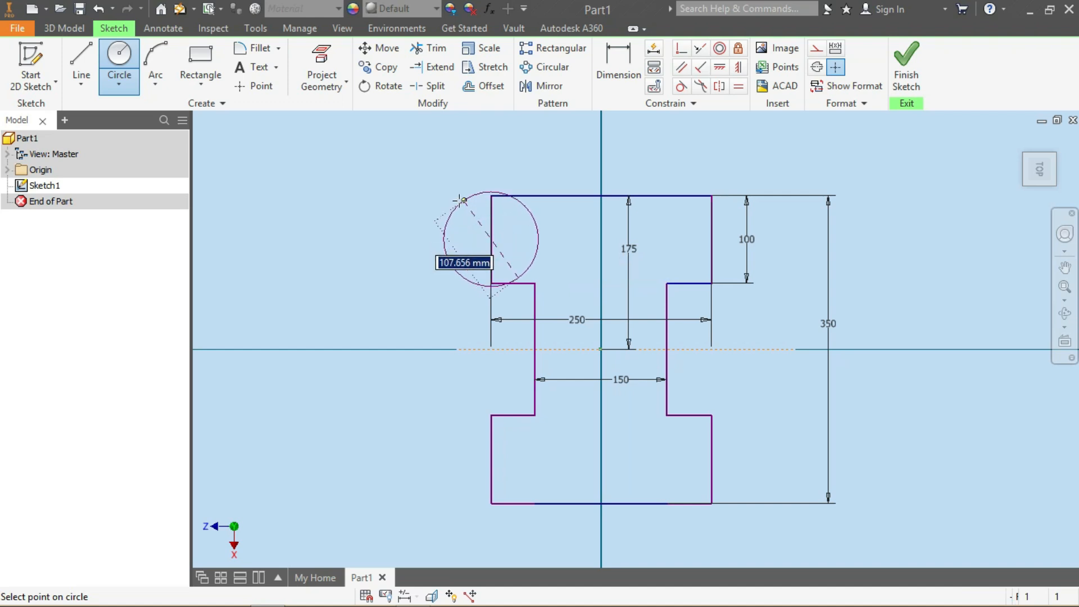
{"action": "left_click", "coordinate": [491, 196]}
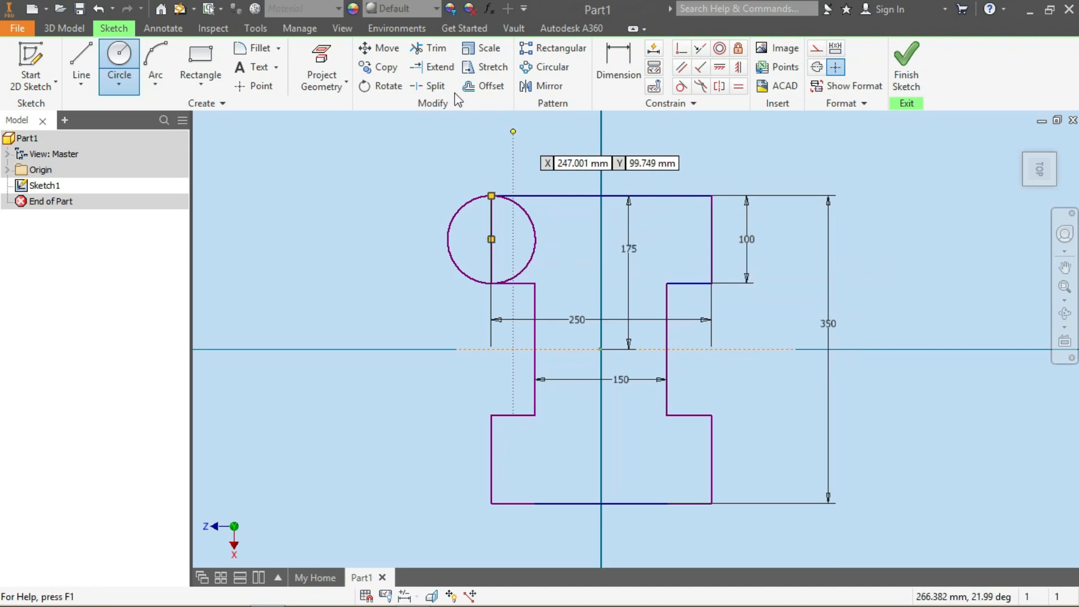
Draw a vertical line upward from the origin and make it a construction line
{"action": "left_click", "coordinate": [80, 56]}
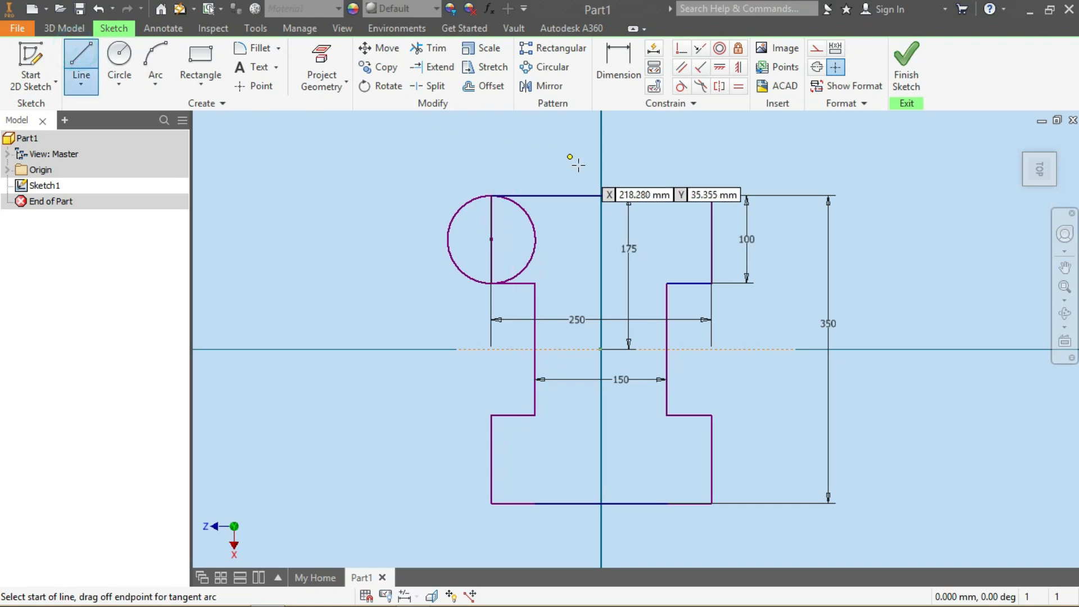
{"action": "left_click", "coordinate": [601, 349]}
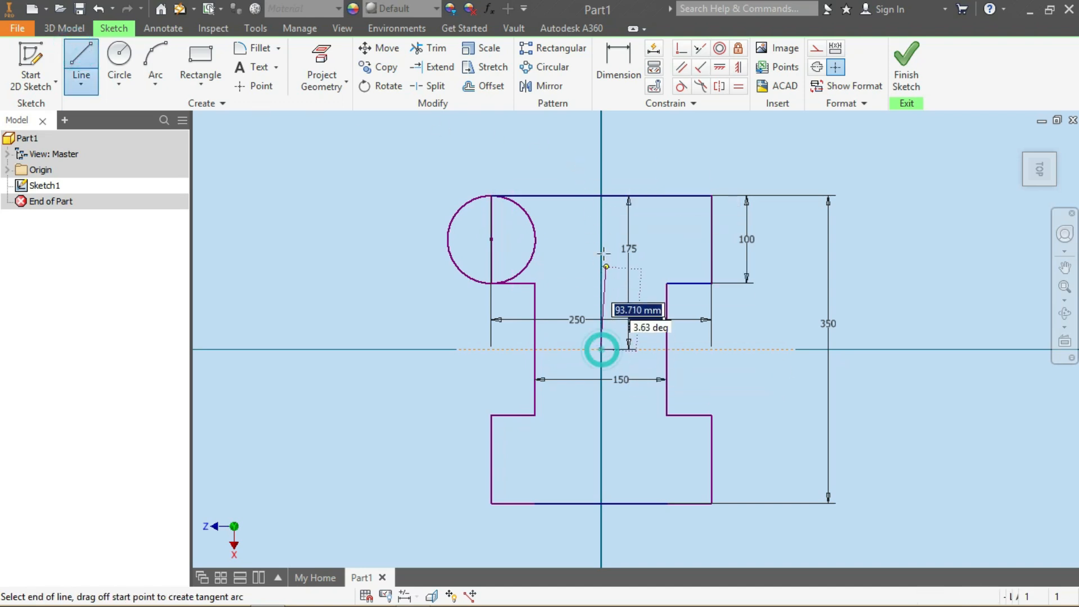
{"action": "left_click", "coordinate": [601, 144]}
{"action": "key", "text": "Escape"}
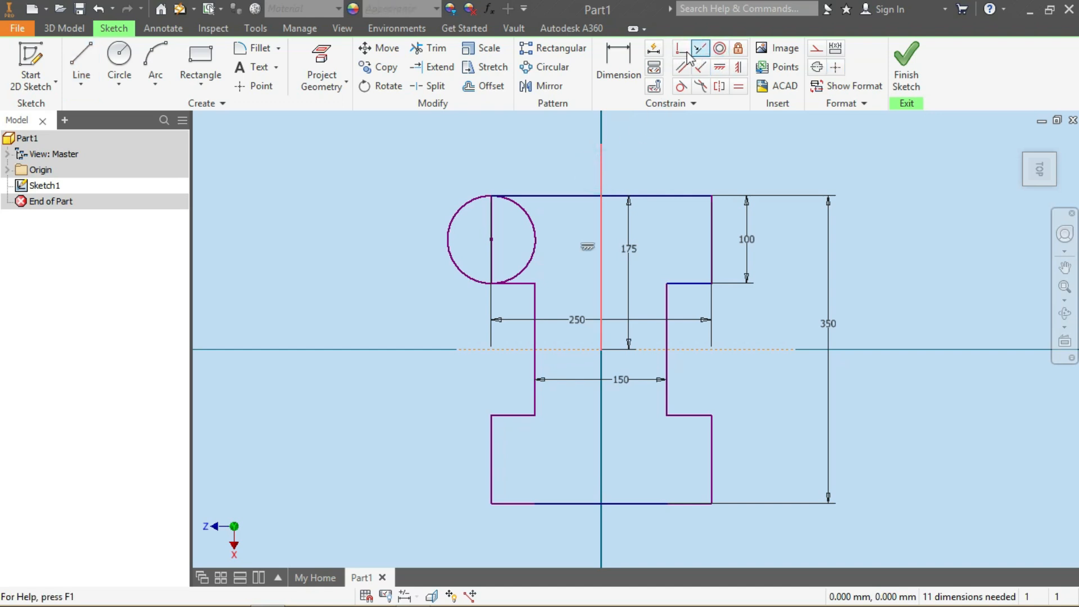
{"action": "left_click", "coordinate": [817, 49]}
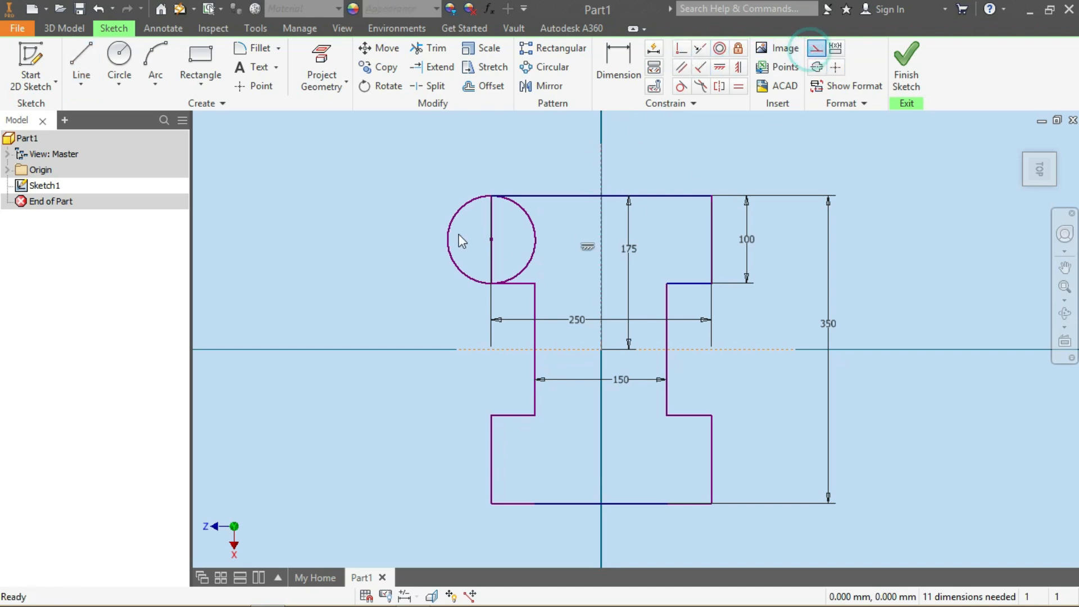
Mirror the circle about the vertical construction line onto the top band's right end
{"action": "left_click", "coordinate": [543, 85]}
{"action": "left_click", "coordinate": [535, 229]}
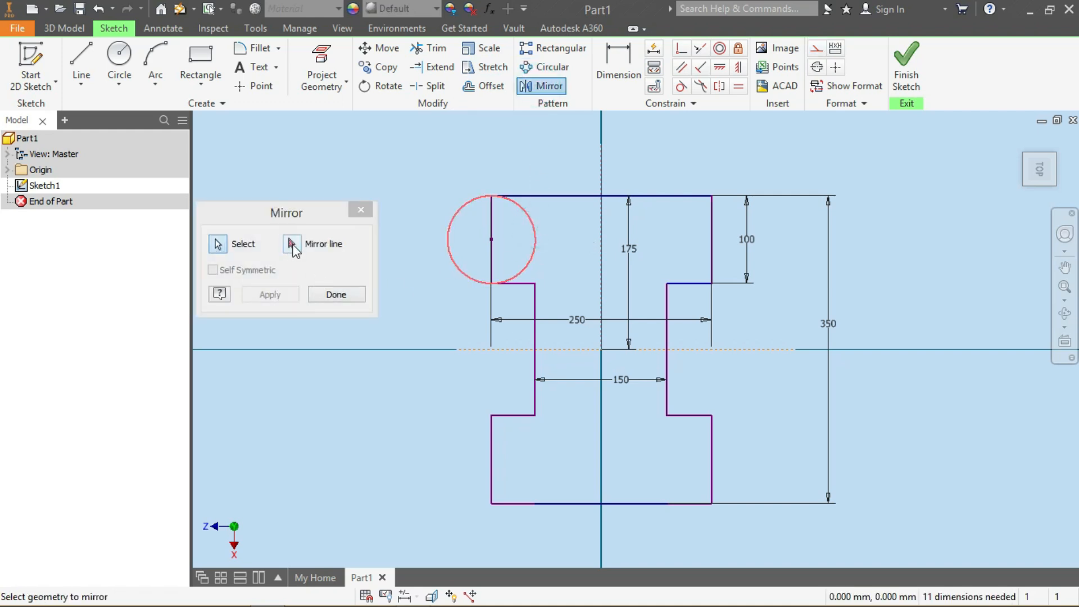
{"action": "left_click", "coordinate": [293, 246]}
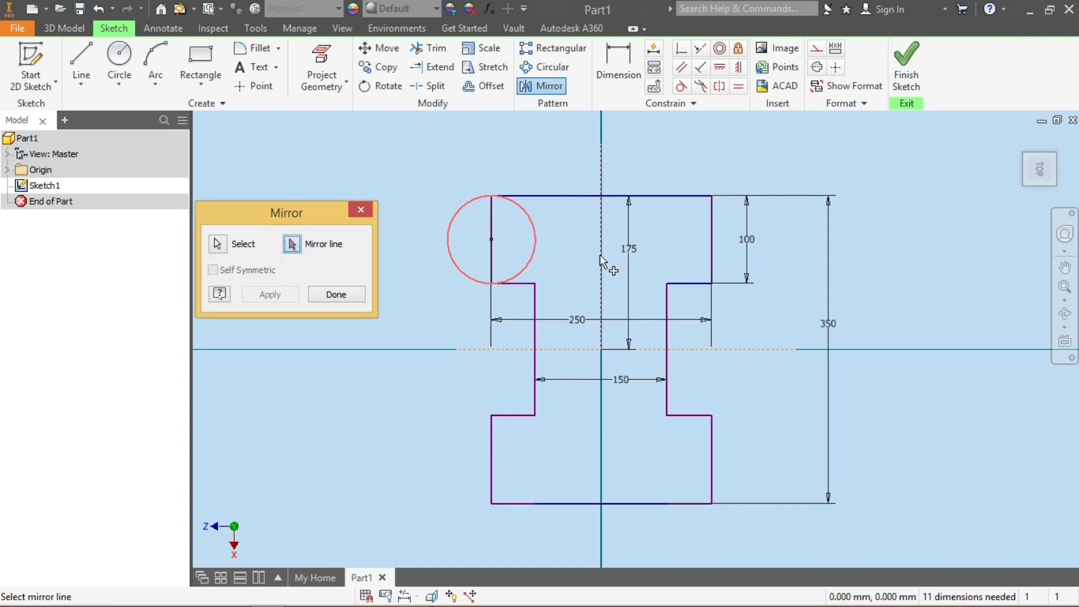
{"action": "left_click", "coordinate": [601, 306]}
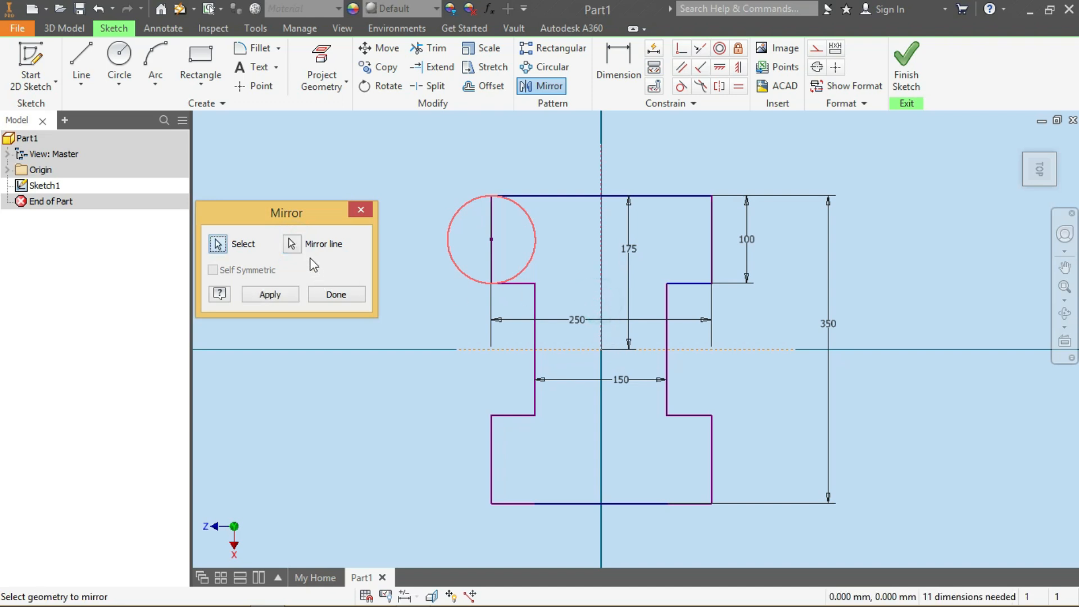
{"action": "left_click", "coordinate": [292, 244]}
{"action": "left_click", "coordinate": [602, 286]}
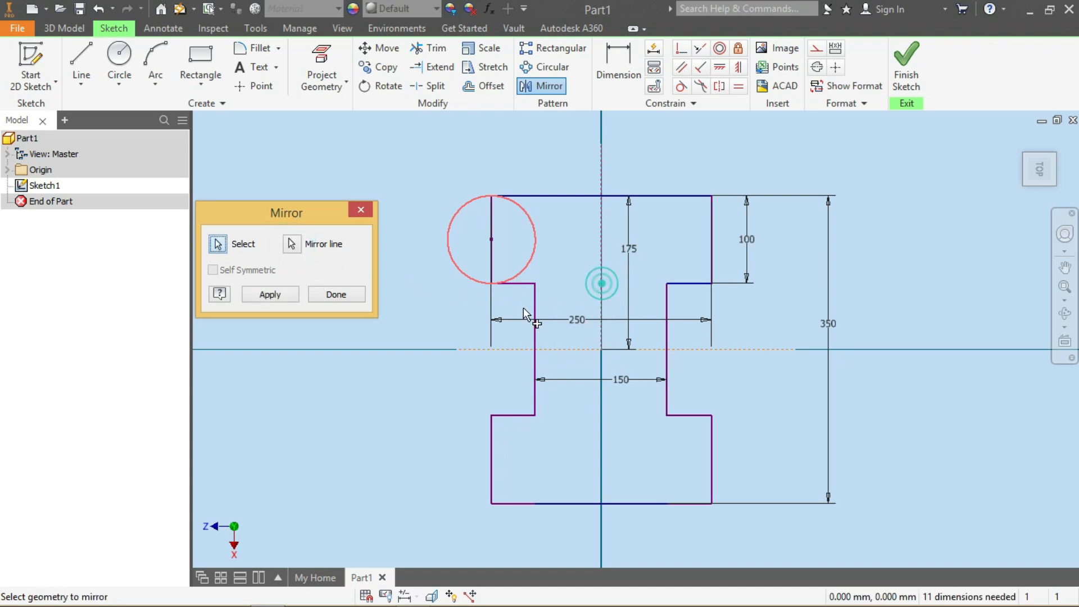
{"action": "left_click", "coordinate": [281, 293]}
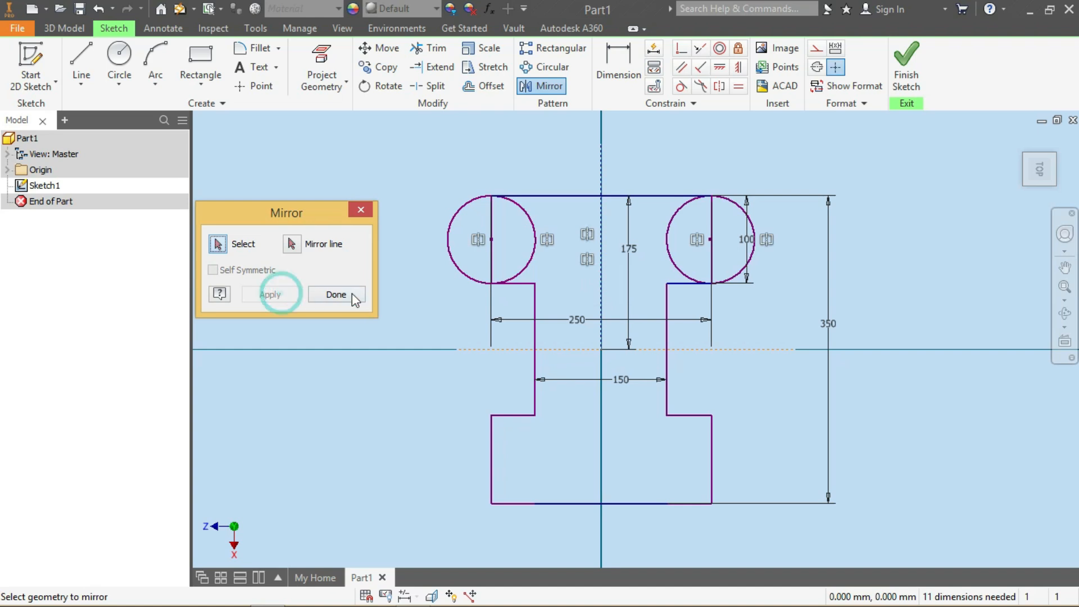
{"action": "left_click", "coordinate": [336, 294]}
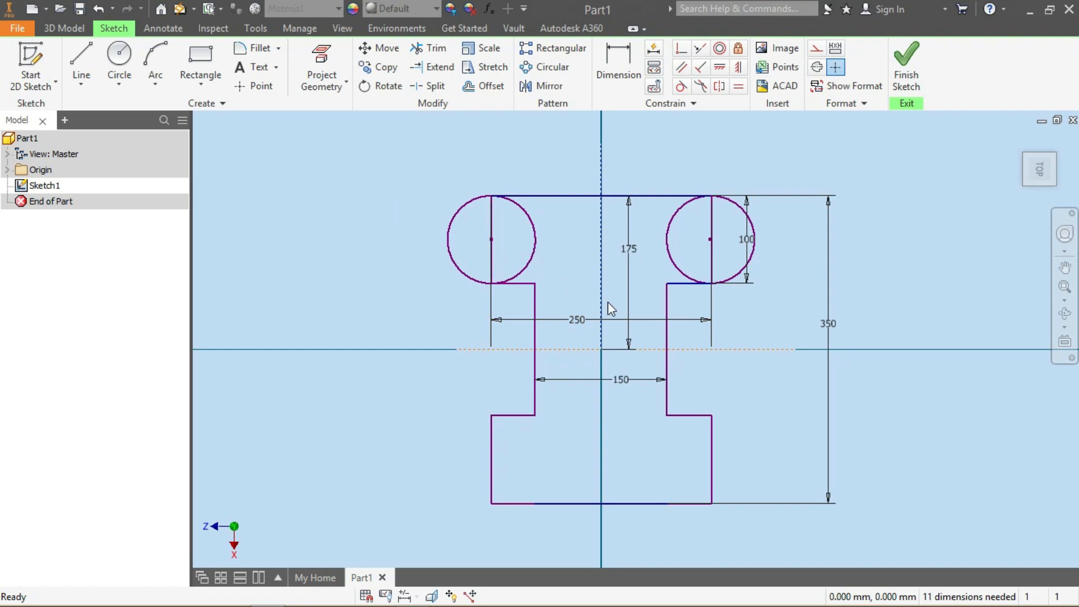
Trim the inner halves of both circles that lie inside the top band
{"action": "left_click", "coordinate": [432, 49]}
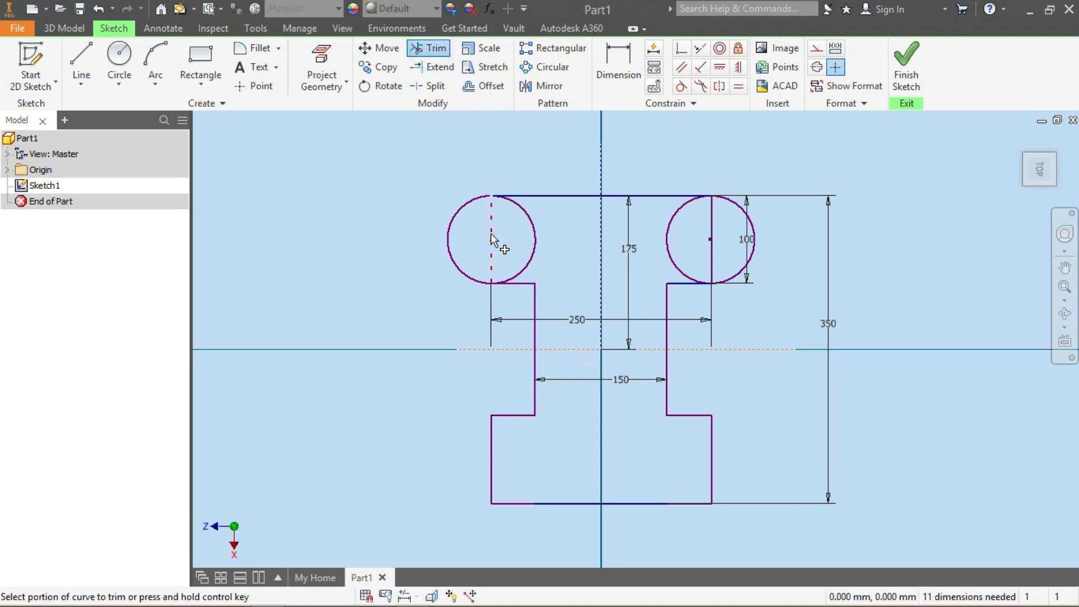
{"action": "left_click", "coordinate": [534, 235]}
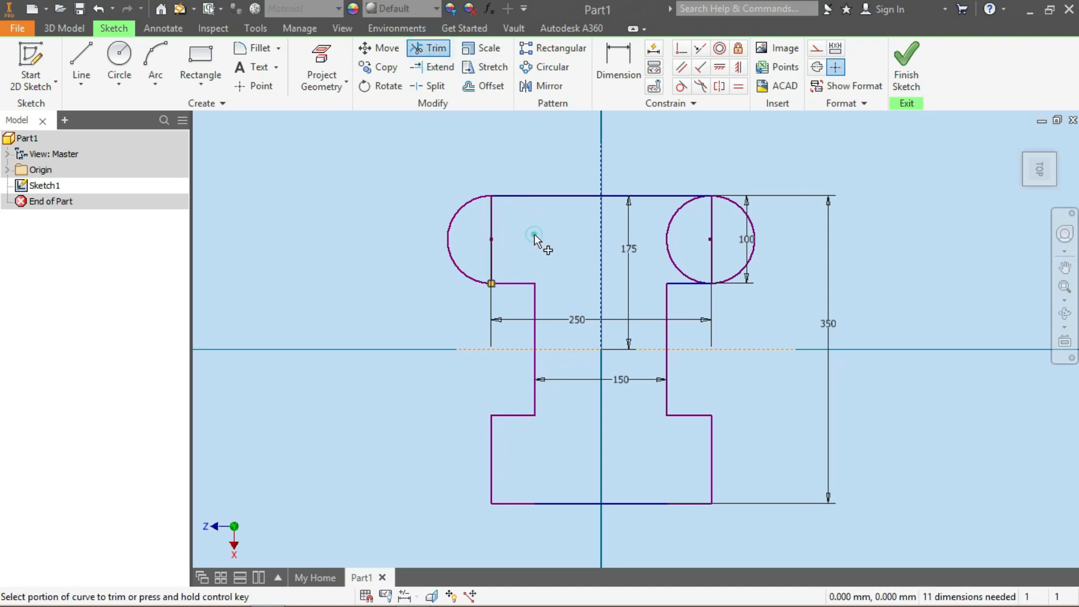
{"action": "left_click", "coordinate": [490, 230]}
{"action": "left_click", "coordinate": [341, 146]}
{"action": "left_click", "coordinate": [665, 239]}
{"action": "key", "text": "Escape"}
Delete the top band's 100 mm height dimension and its 250 mm width dimension
{"action": "left_click", "coordinate": [747, 243]}
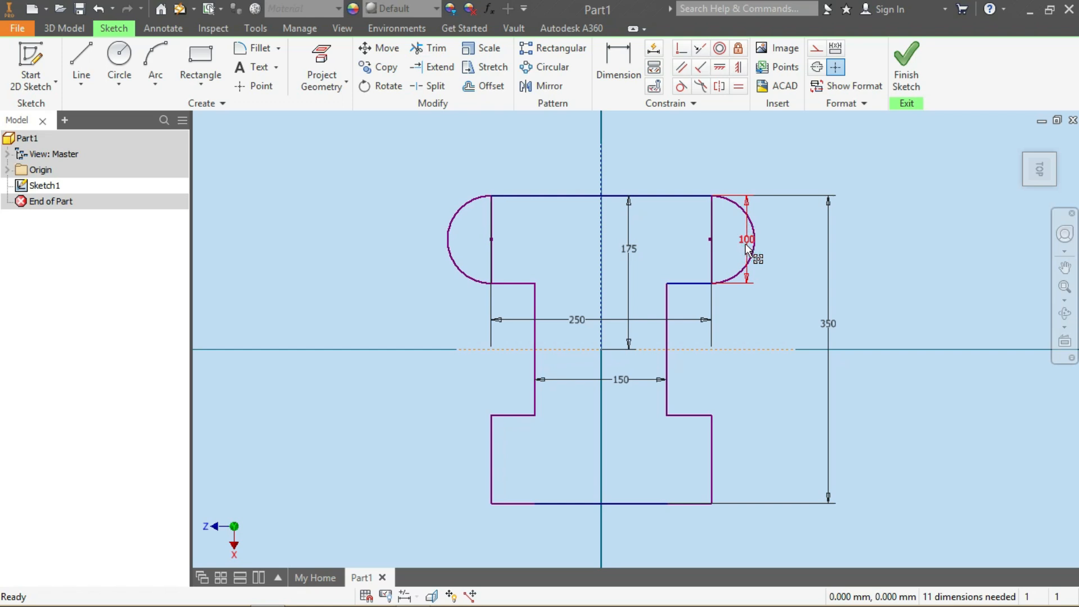
{"action": "key", "text": "Delete"}
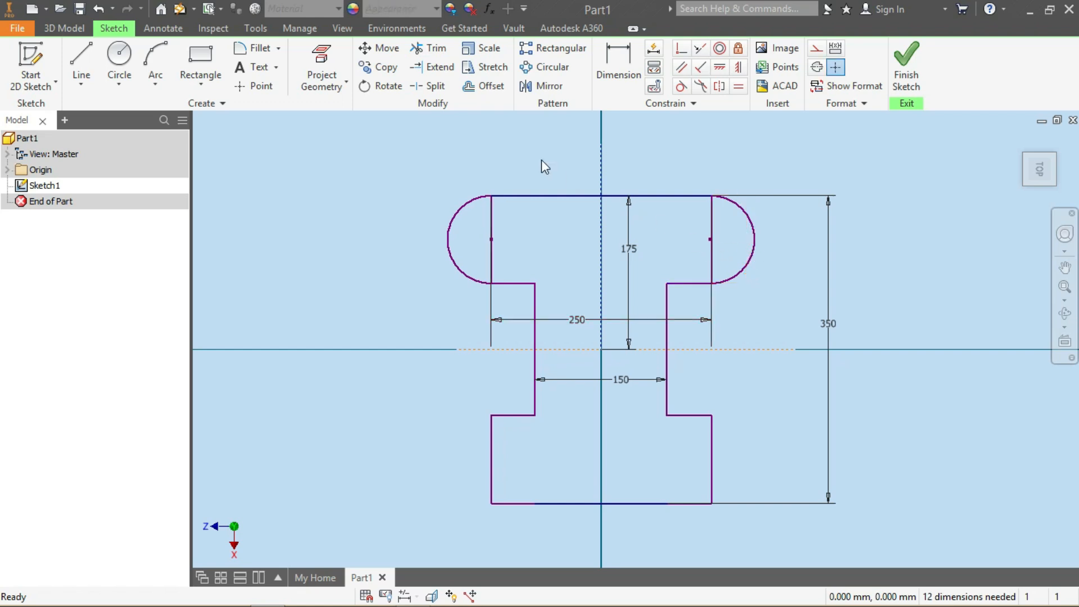
{"action": "left_click", "coordinate": [577, 318]}
{"action": "key", "text": "Delete"}
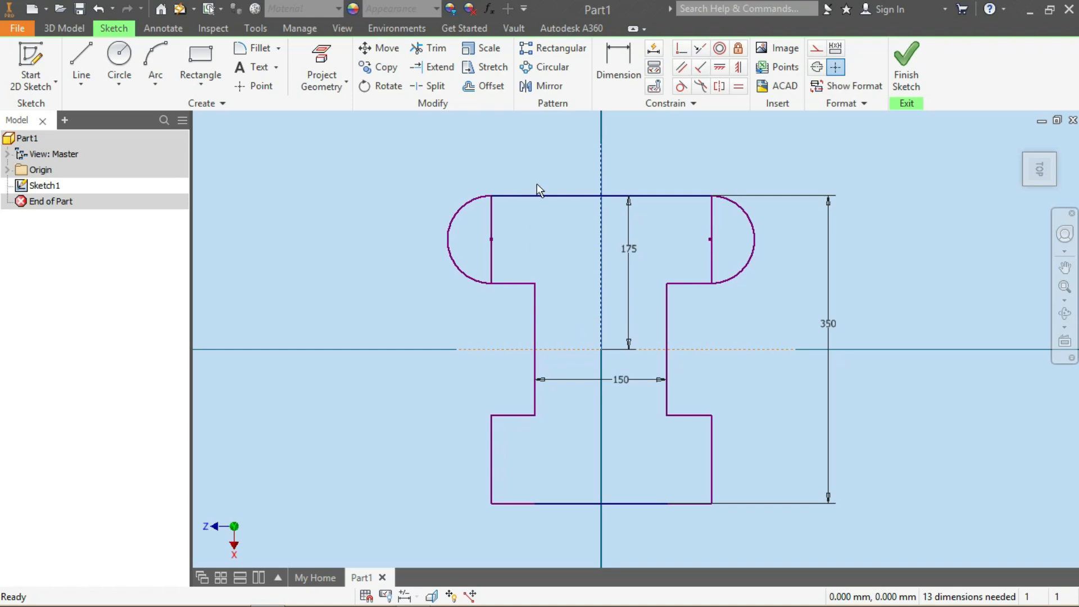
Trim the top band's vertical end edges so only the semicircular ends remain
{"action": "left_click", "coordinate": [492, 228]}
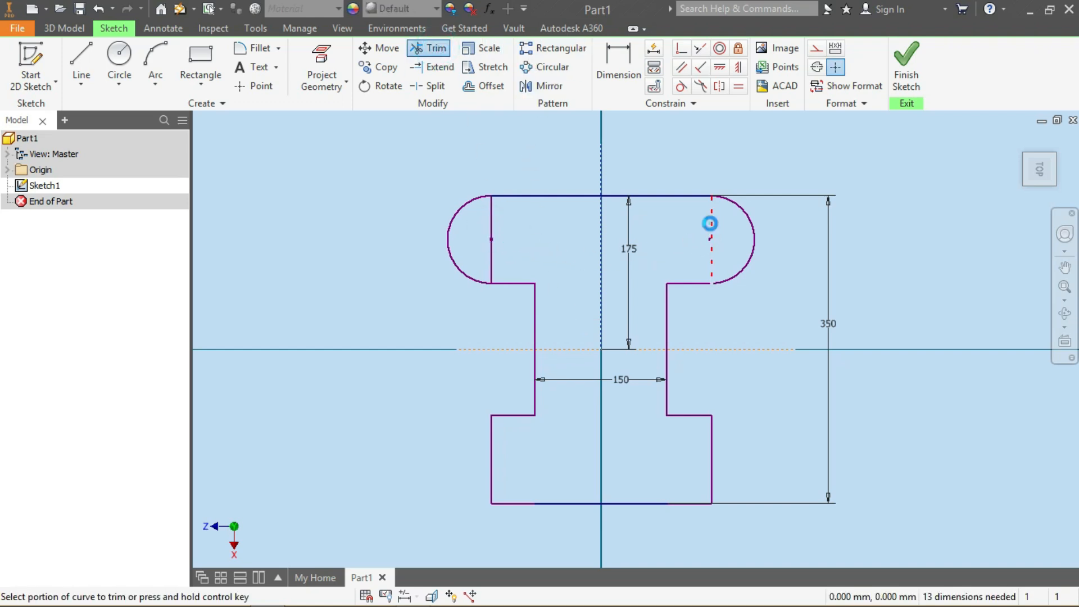
{"action": "left_click", "coordinate": [710, 223]}
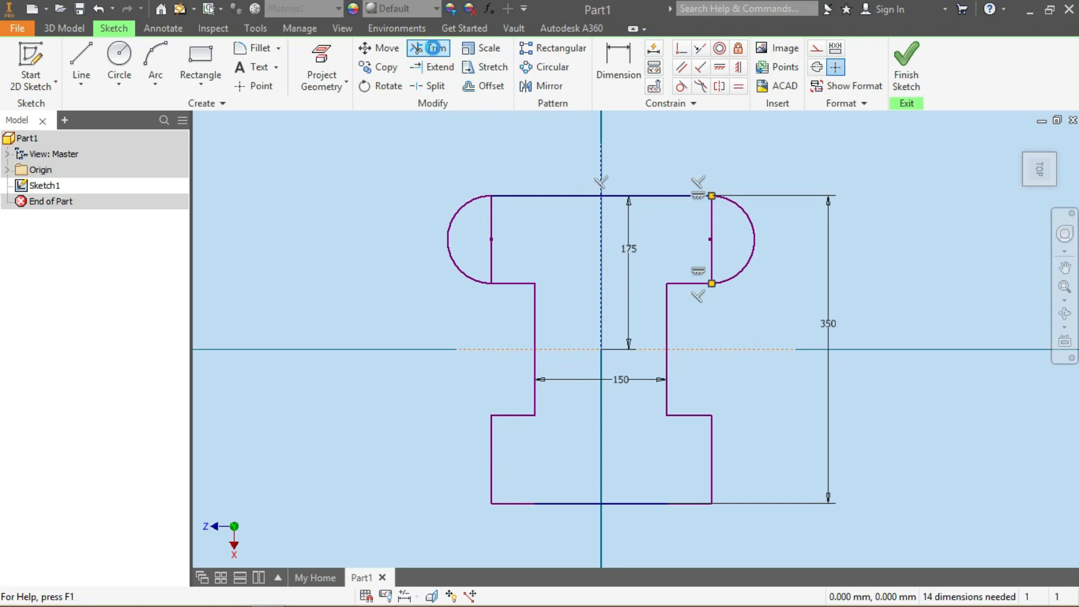
{"action": "left_click", "coordinate": [494, 220]}
{"action": "left_click", "coordinate": [709, 223]}
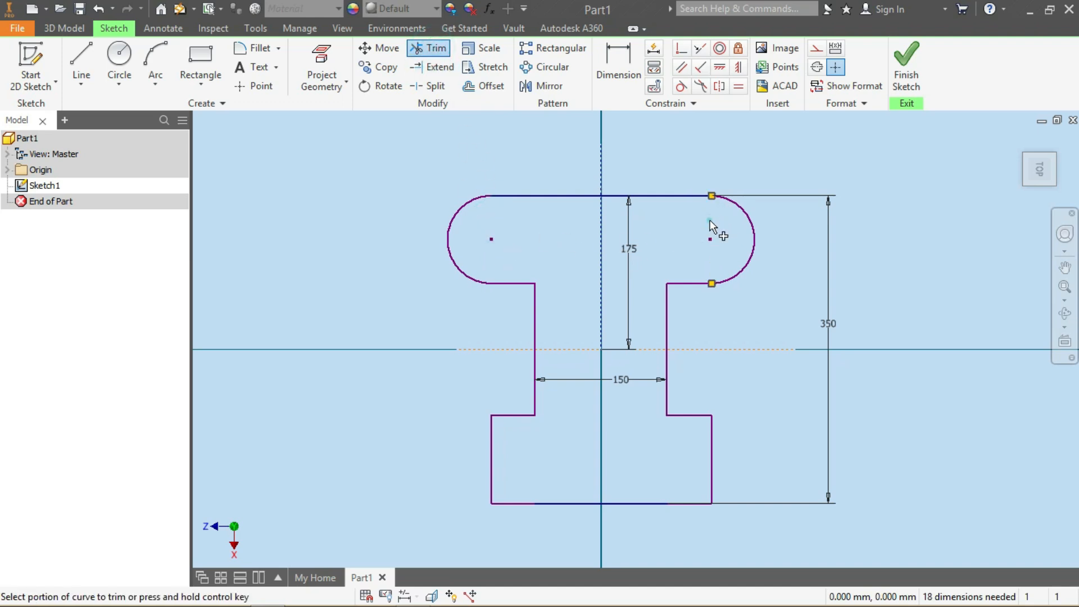
Dimension the radius of the top band's left rounded end
{"action": "left_click", "coordinate": [612, 53]}
{"action": "left_click", "coordinate": [448, 241]}
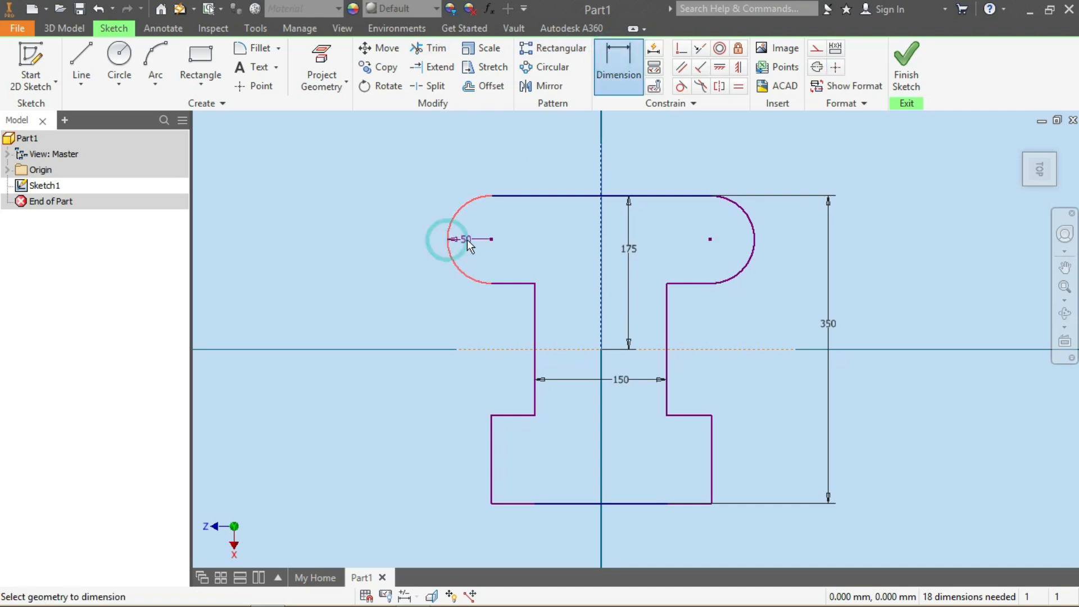
{"action": "left_click", "coordinate": [466, 239]}
{"action": "left_click", "coordinate": [525, 298]}
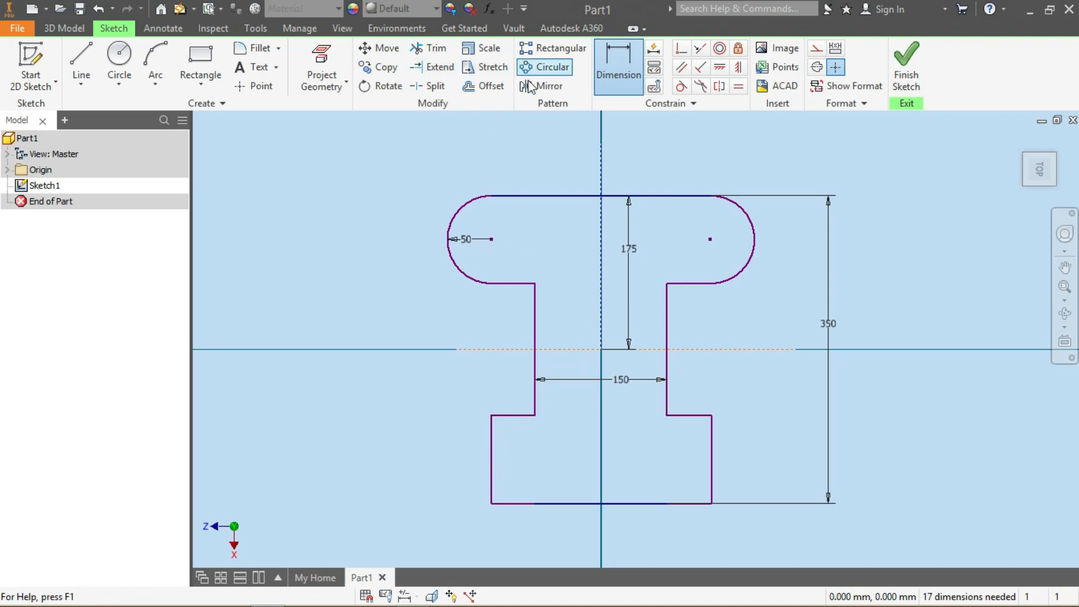
Mirror the left rounded end about the horizontal construction line onto the bottom band
{"action": "left_click", "coordinate": [544, 88]}
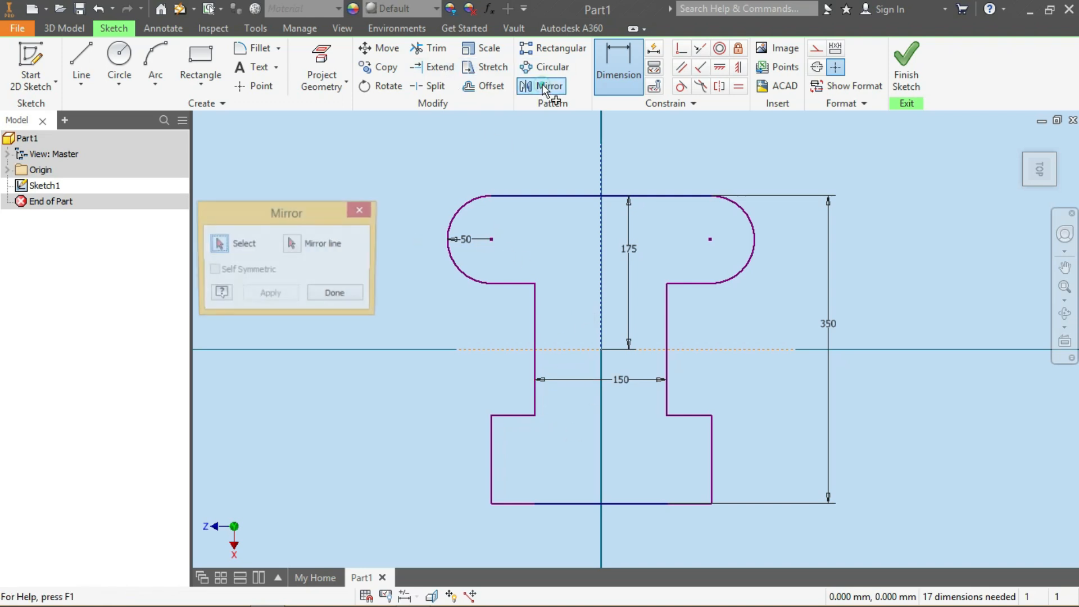
{"action": "left_click", "coordinate": [450, 229]}
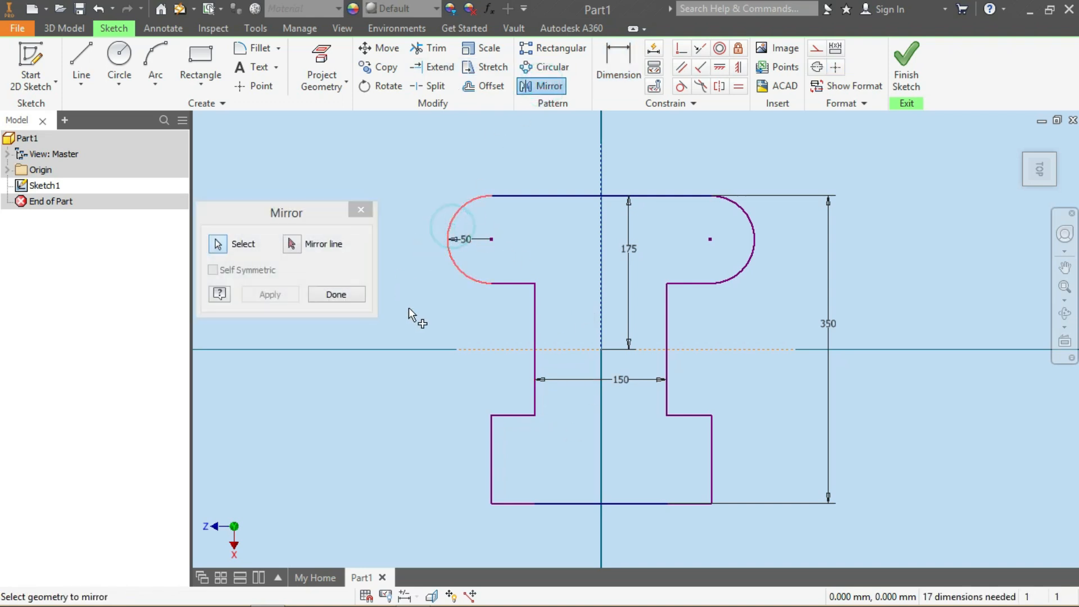
{"action": "left_click", "coordinate": [292, 244]}
{"action": "left_click", "coordinate": [572, 349]}
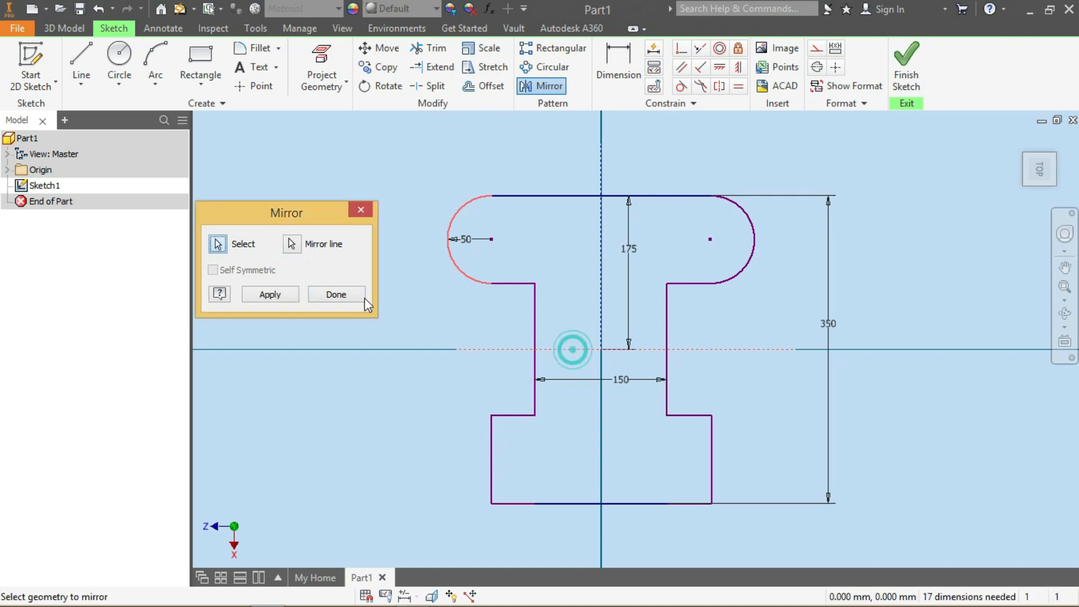
{"action": "left_click", "coordinate": [270, 295]}
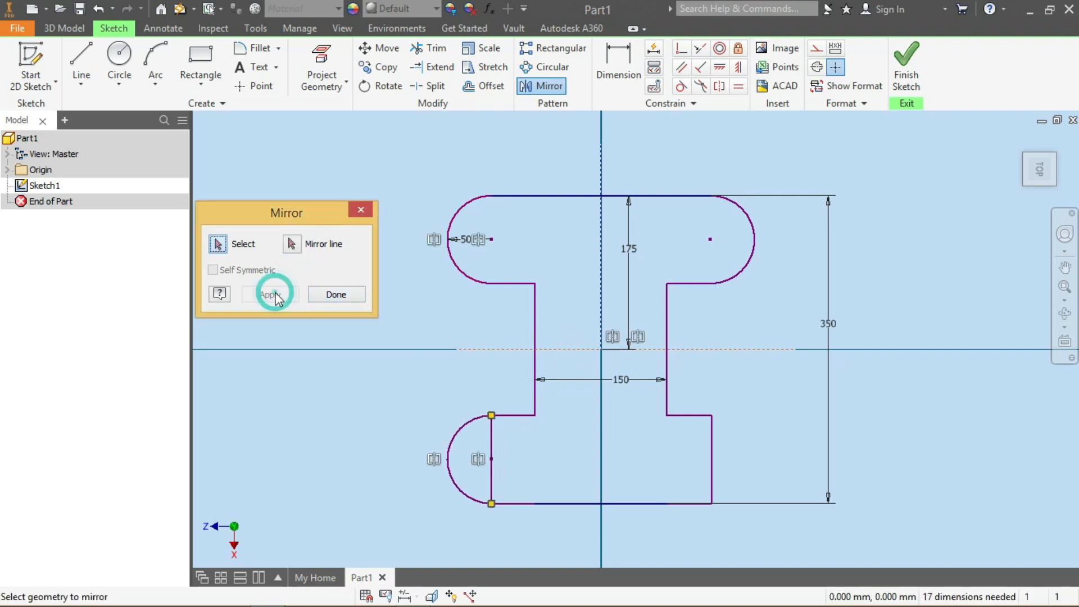
{"action": "left_click", "coordinate": [336, 295]}
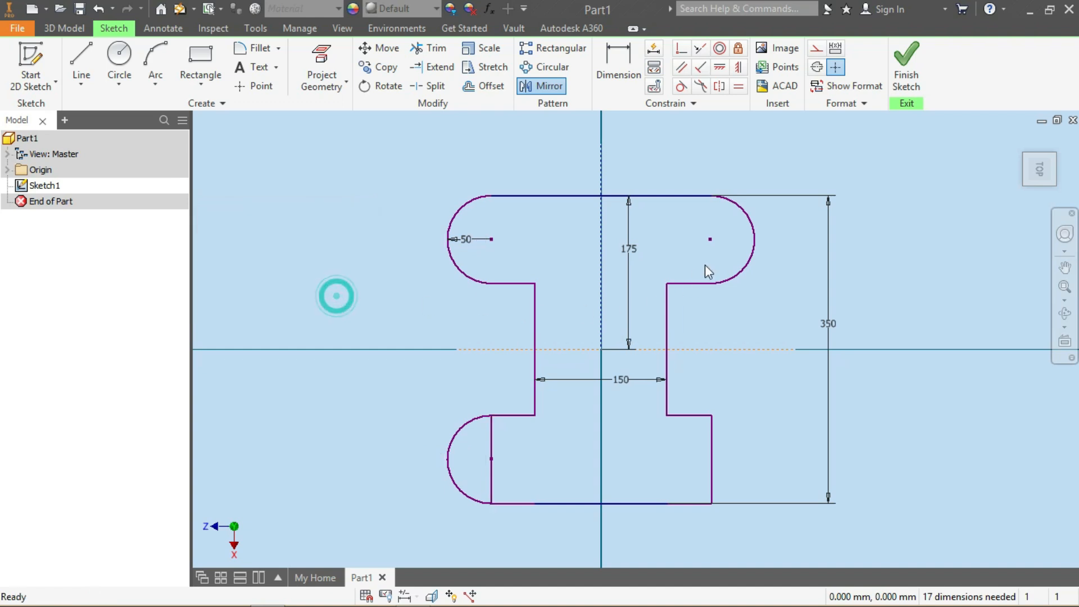
Mirror the right rounded end about the horizontal construction line onto the bottom band
{"action": "left_click", "coordinate": [541, 87]}
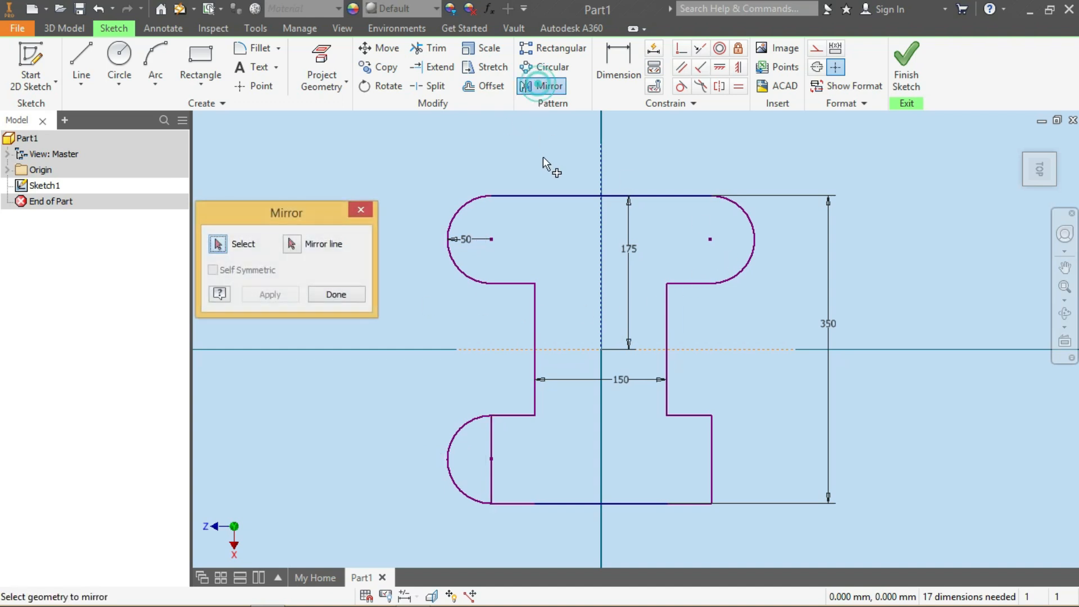
{"action": "left_click", "coordinate": [755, 247]}
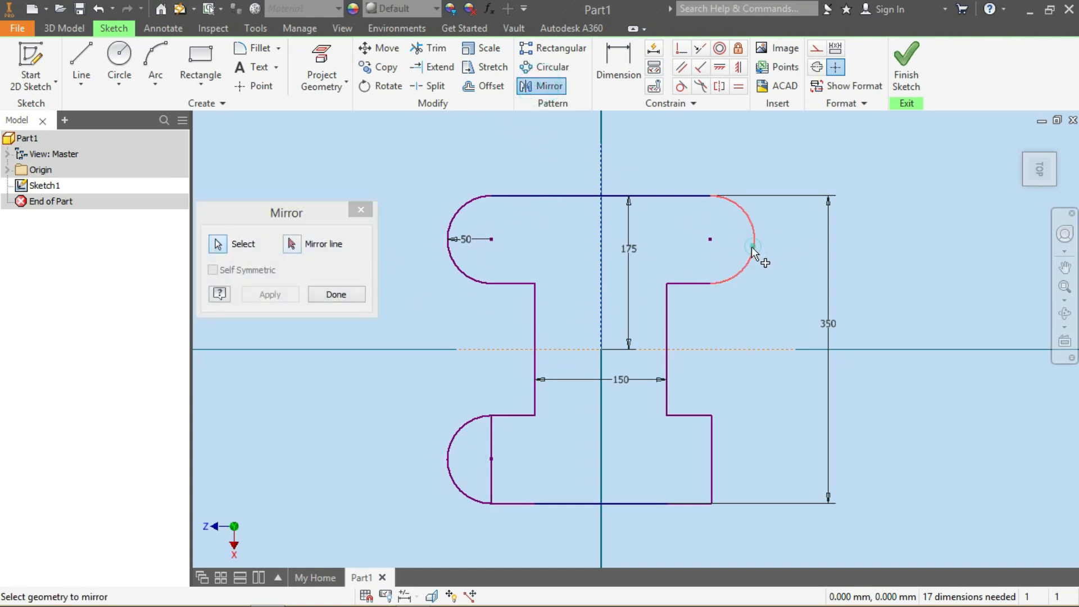
{"action": "left_click", "coordinate": [297, 248]}
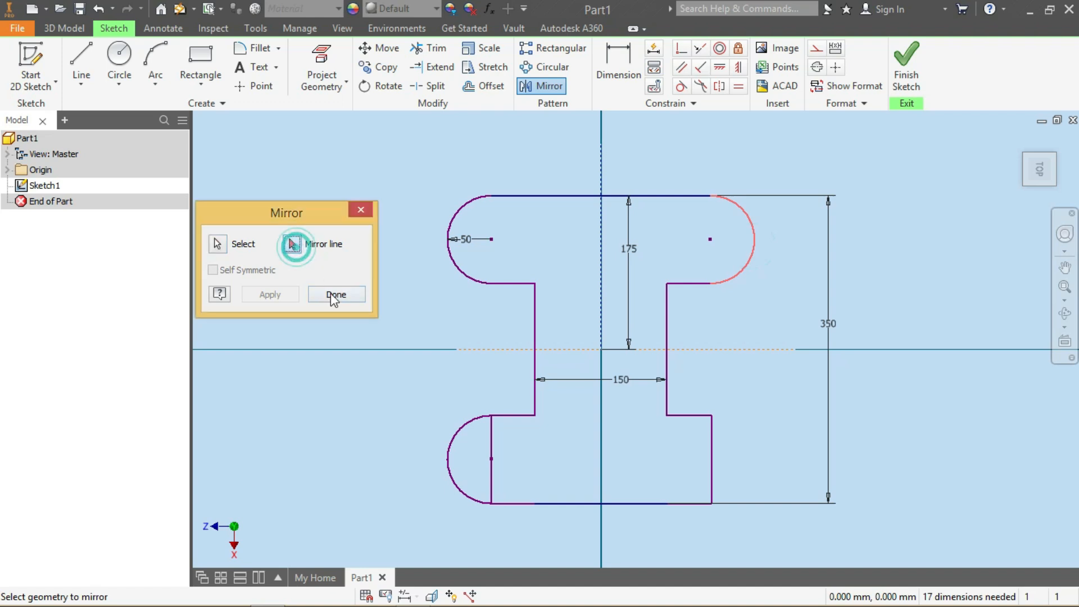
{"action": "left_click", "coordinate": [702, 349]}
{"action": "left_click", "coordinate": [269, 296]}
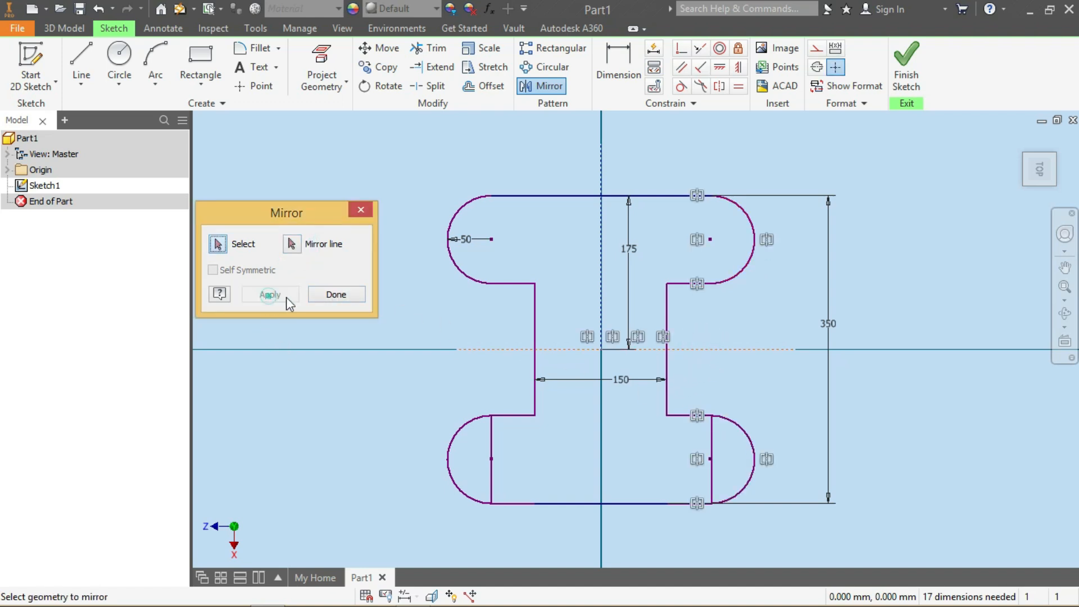
{"action": "left_click", "coordinate": [332, 293]}
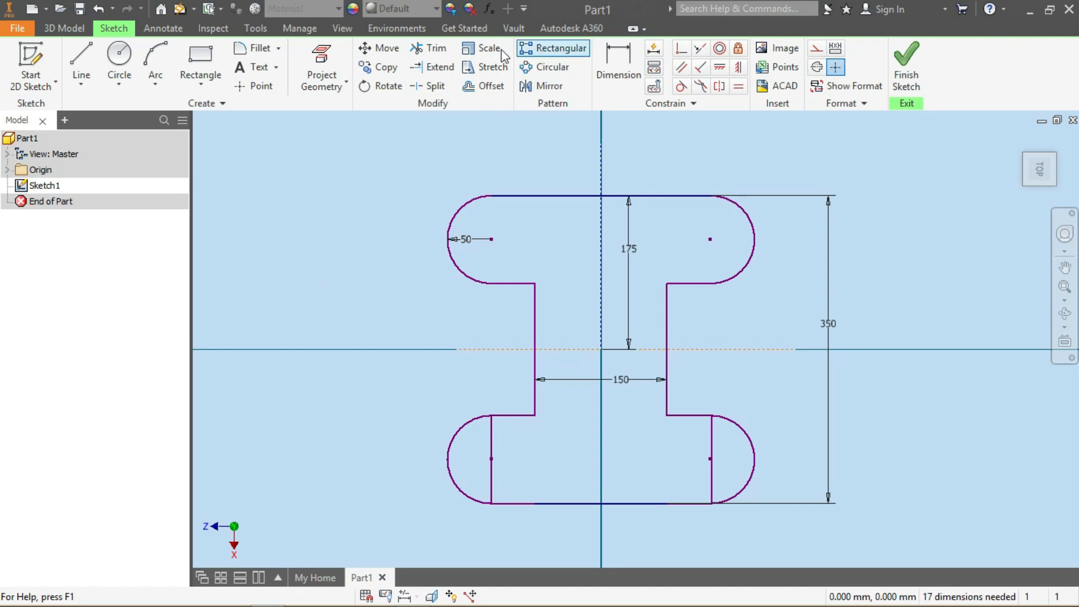
Trim the bottom band's vertical end edges so only the semicircular ends remain, and finish the sketch
{"action": "left_click", "coordinate": [430, 48]}
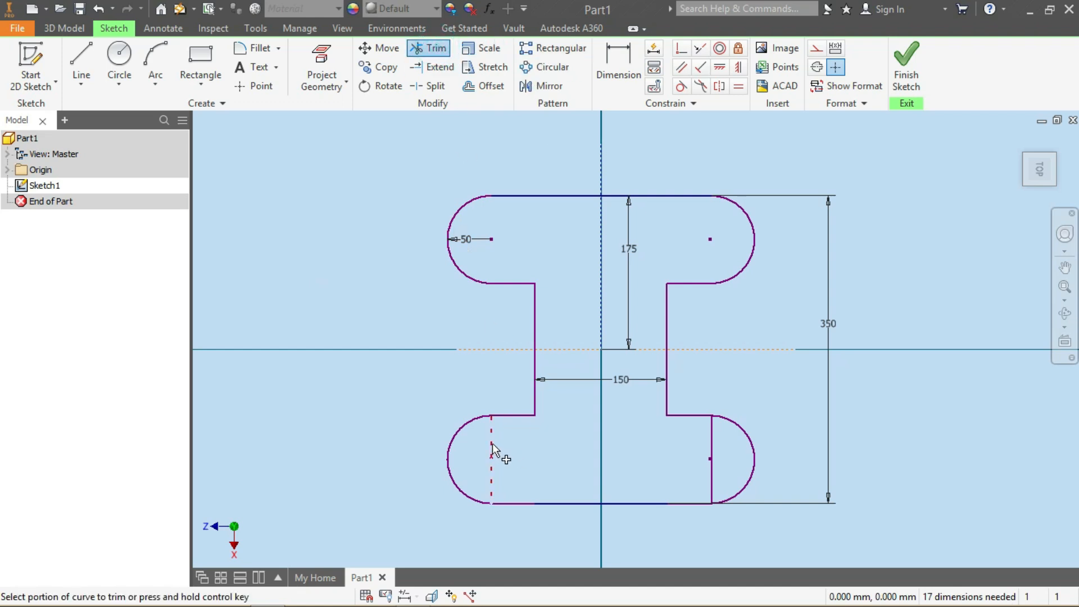
{"action": "left_click", "coordinate": [491, 447]}
{"action": "left_click", "coordinate": [713, 442]}
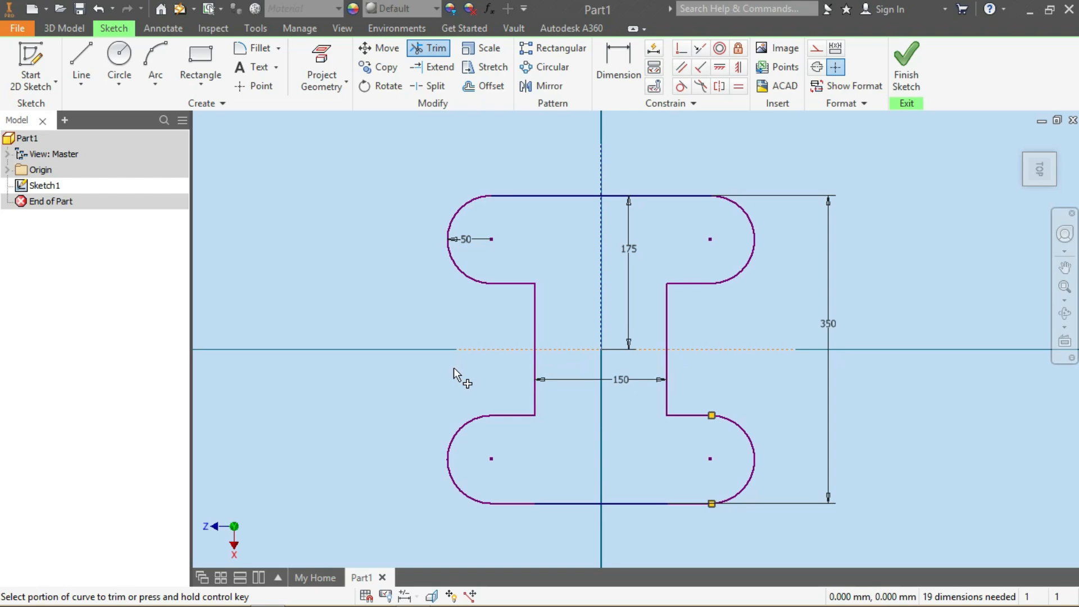
{"action": "left_click", "coordinate": [911, 72]}
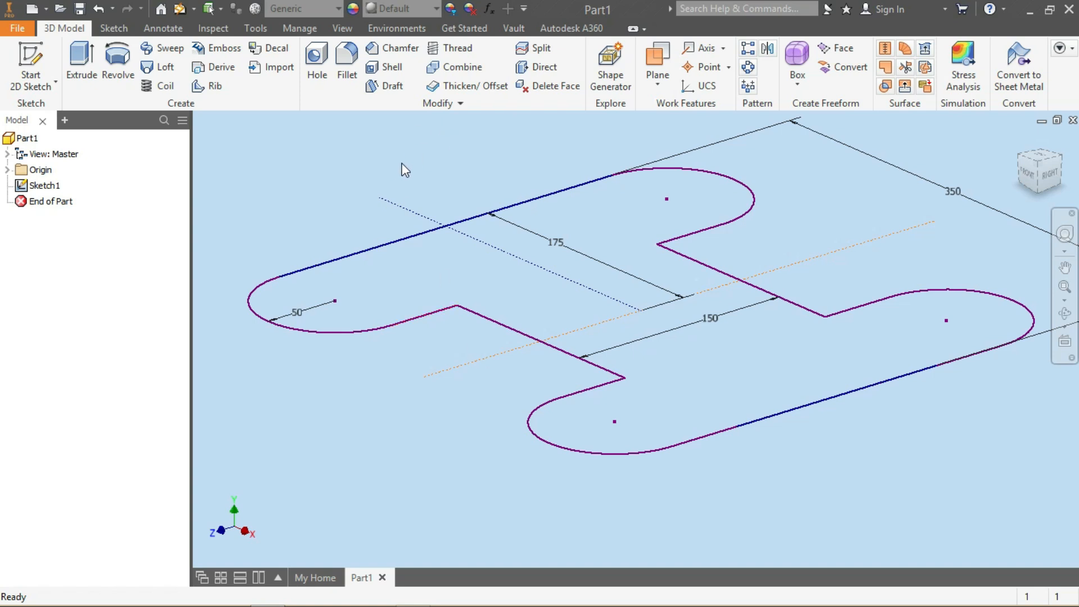
Extrude the I-shaped profile symmetrically to a distance of 50 mm
{"action": "left_click", "coordinate": [82, 61]}
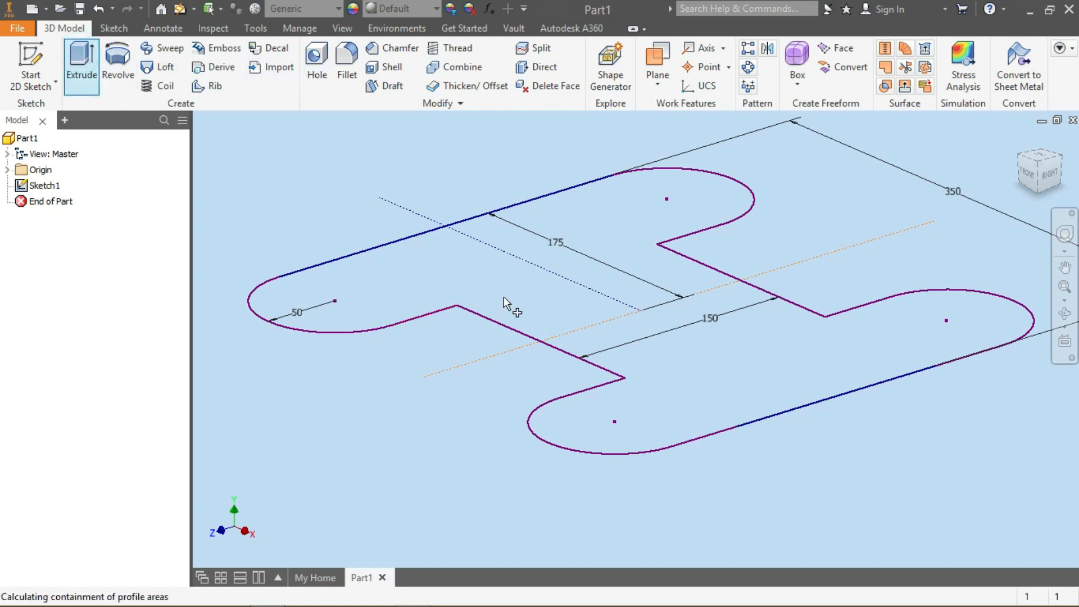
{"action": "left_click_drag", "start_coordinate": [229, 227], "coordinate": [153, 235]}
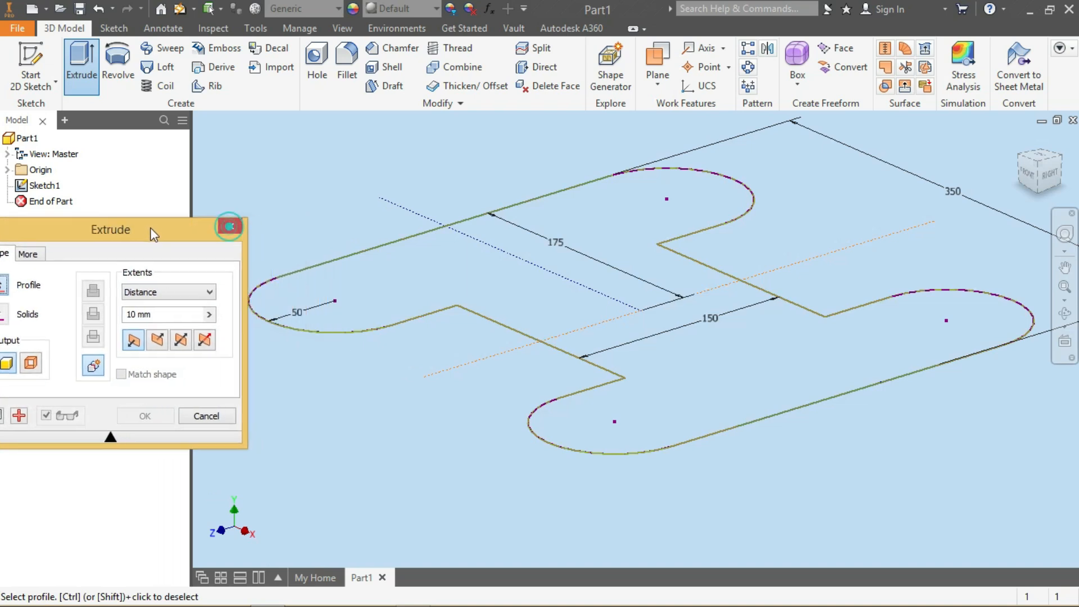
{"action": "left_click", "coordinate": [484, 277]}
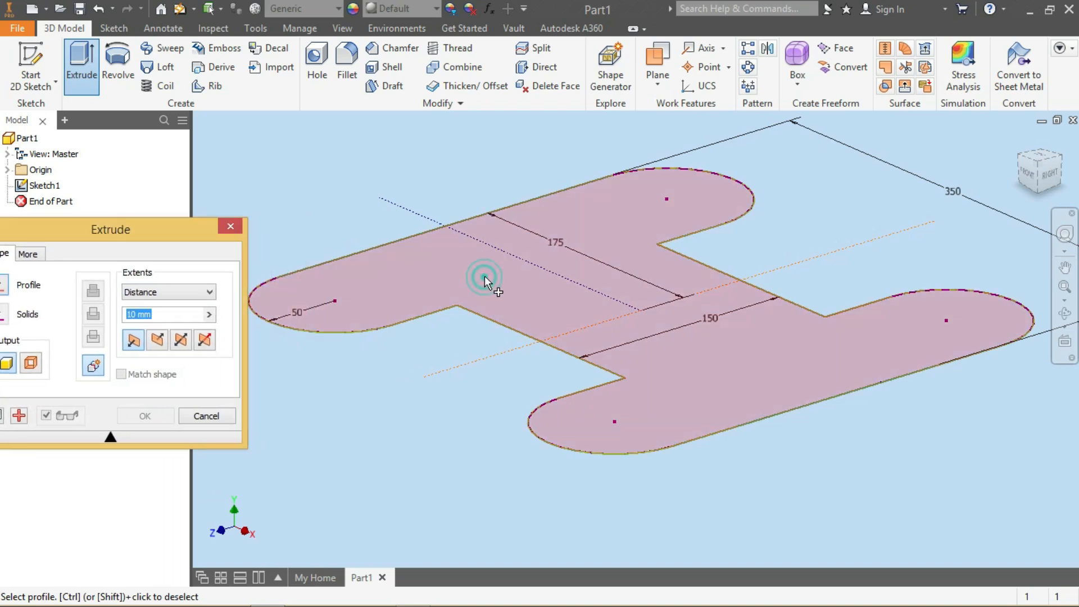
{"action": "left_click", "coordinate": [181, 342]}
{"action": "left_click", "coordinate": [124, 233]}
{"action": "left_click_drag", "start_coordinate": [124, 232], "coordinate": [170, 165]}
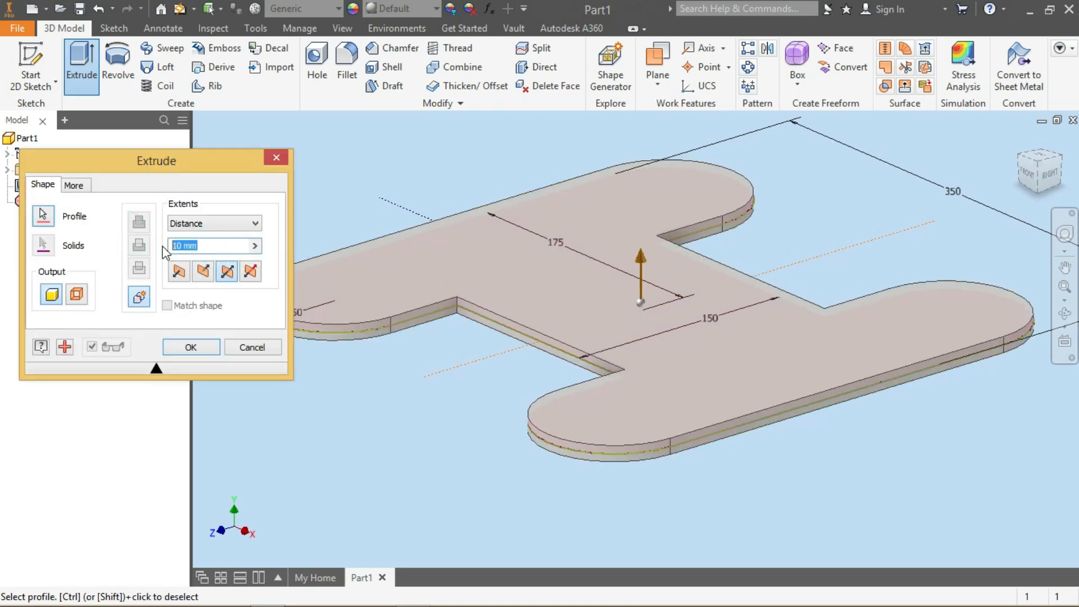
{"action": "type", "text": "50"}
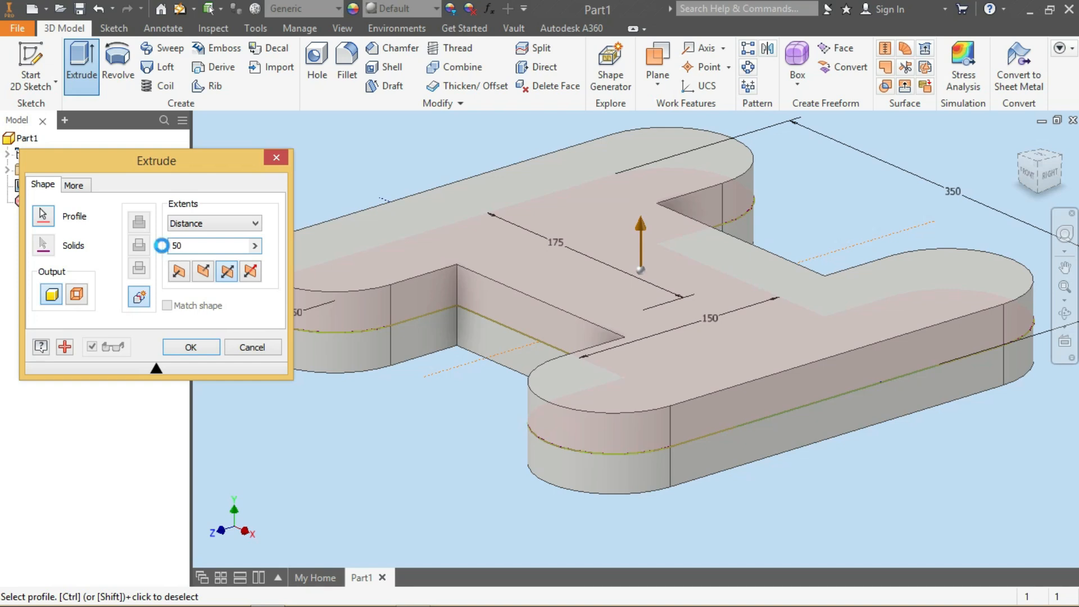
{"action": "key", "text": "Return"}
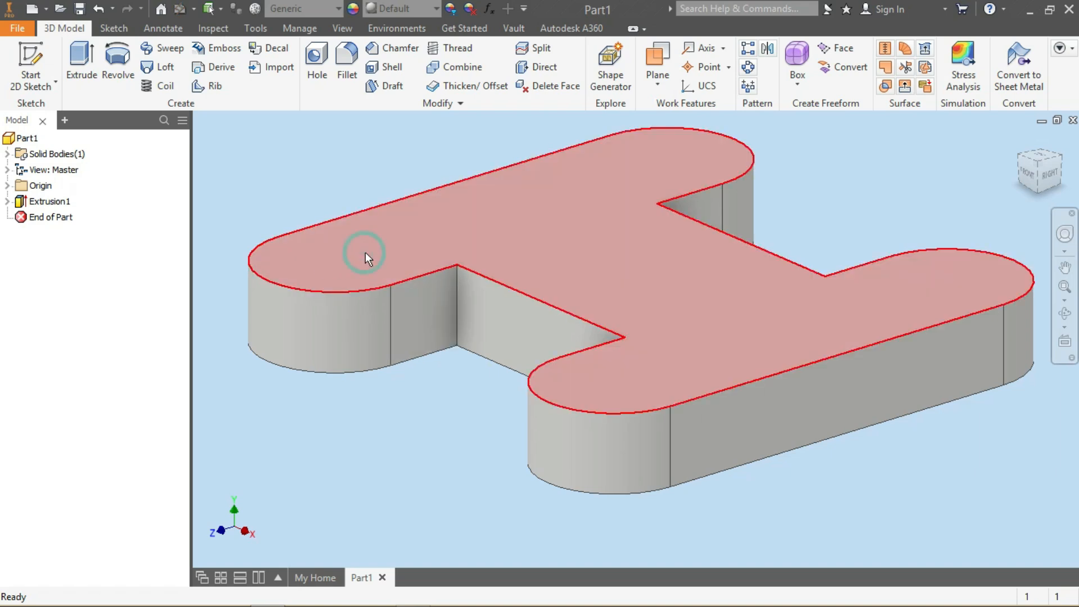
Start a new sketch on the top face and project the left rounded end's edge of the top band
{"action": "left_click", "coordinate": [366, 251]}
{"action": "left_click", "coordinate": [455, 239]}
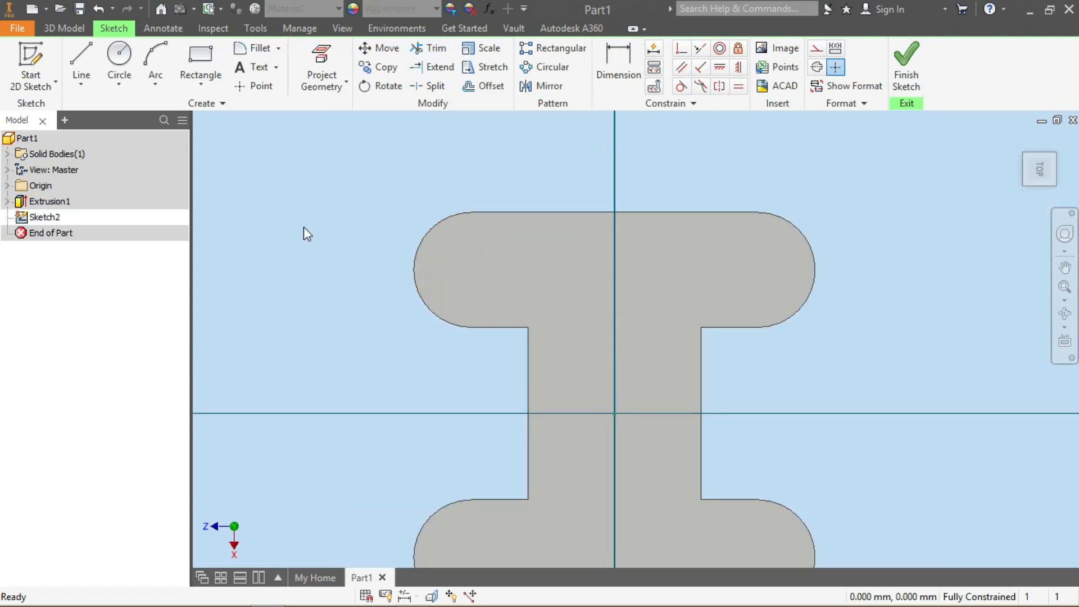
{"action": "left_click", "coordinate": [304, 56]}
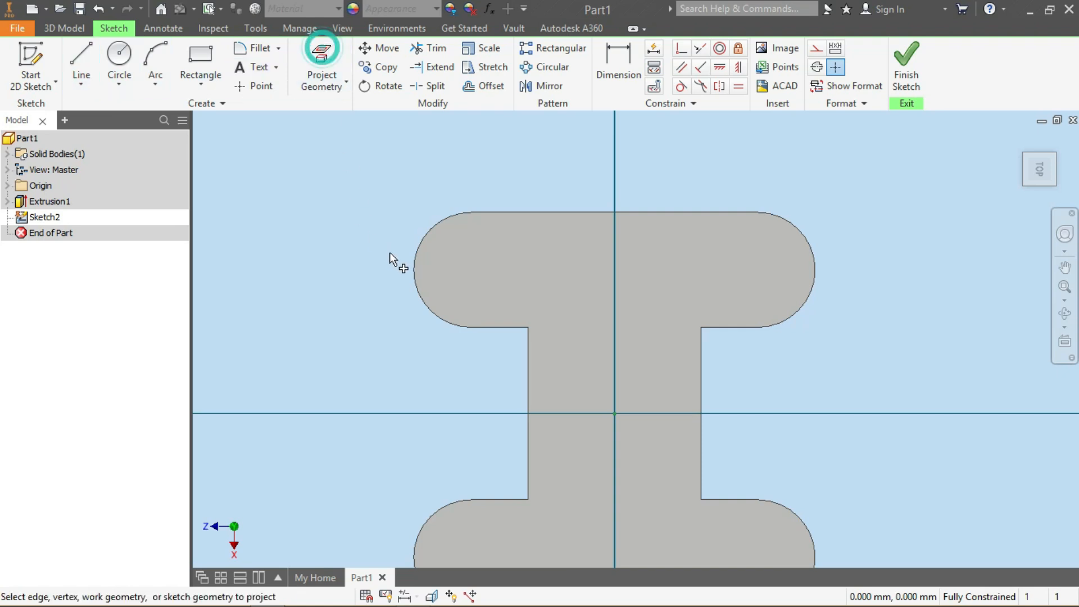
{"action": "left_click", "coordinate": [414, 274]}
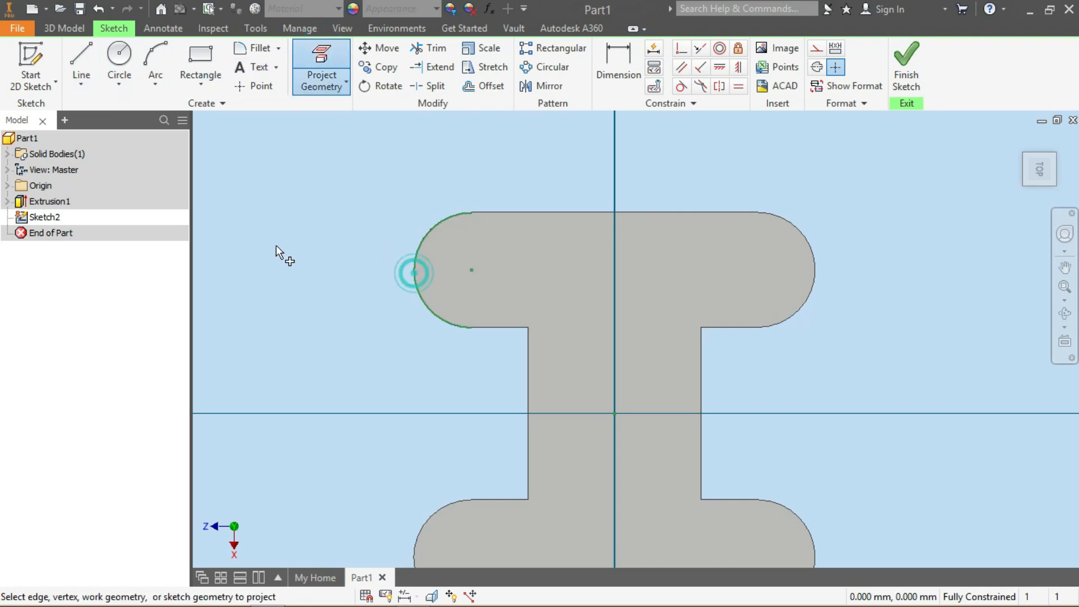
Draw a 50 mm circle centred on the projected arc's centre, then finish the sketch
{"action": "left_click", "coordinate": [130, 59]}
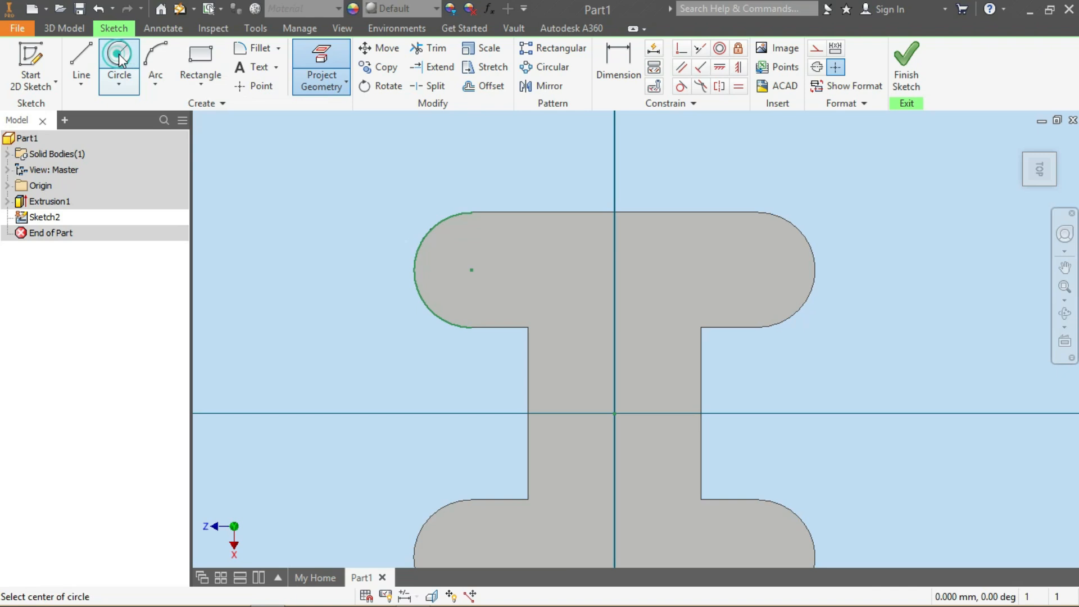
{"action": "left_click", "coordinate": [471, 269]}
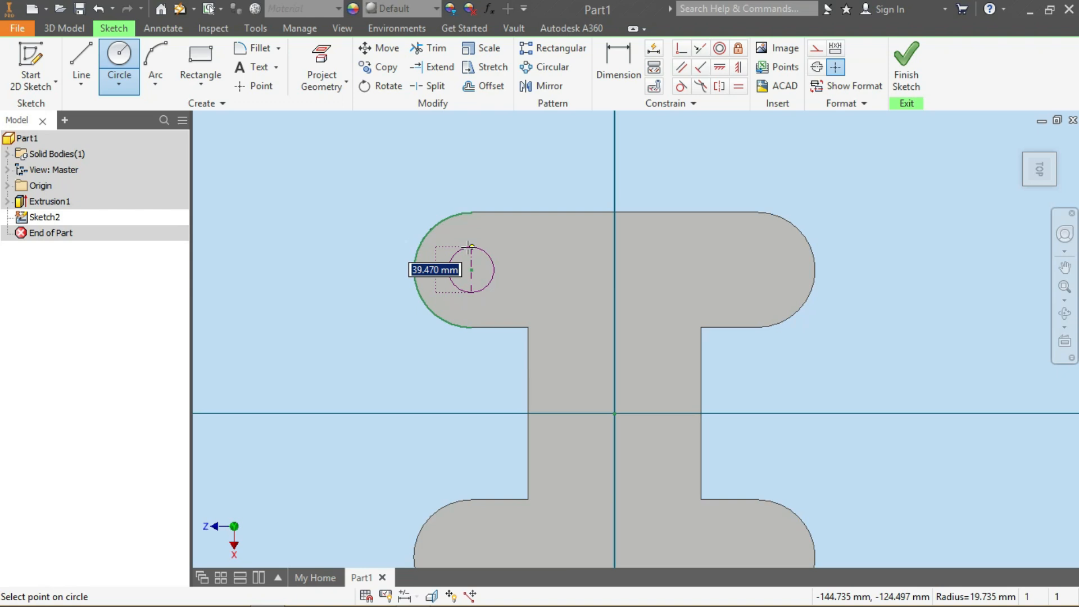
{"action": "type", "text": "50"}
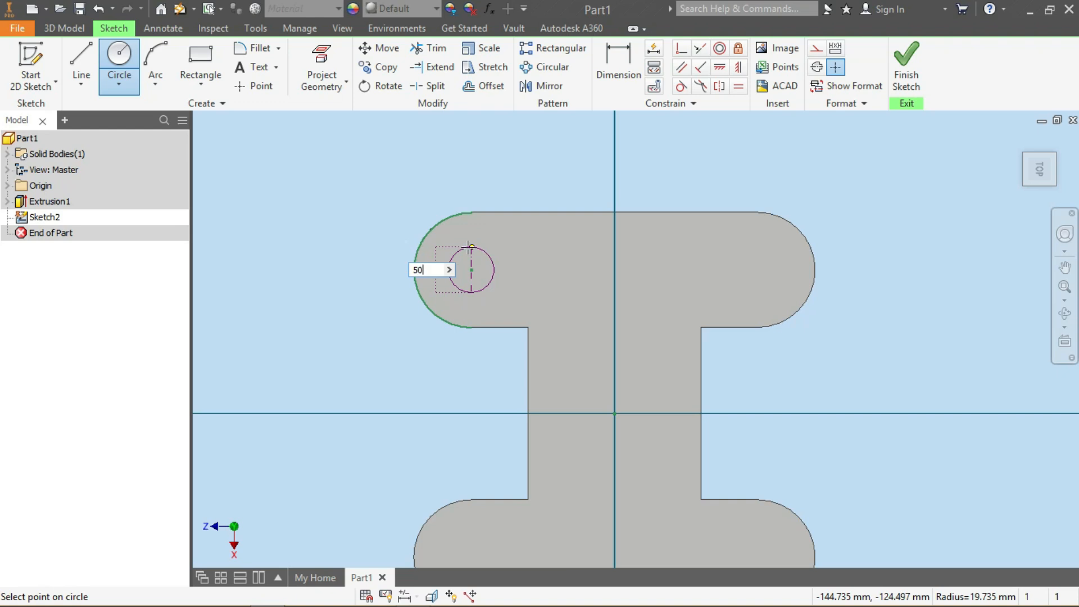
{"action": "key", "text": "Return"}
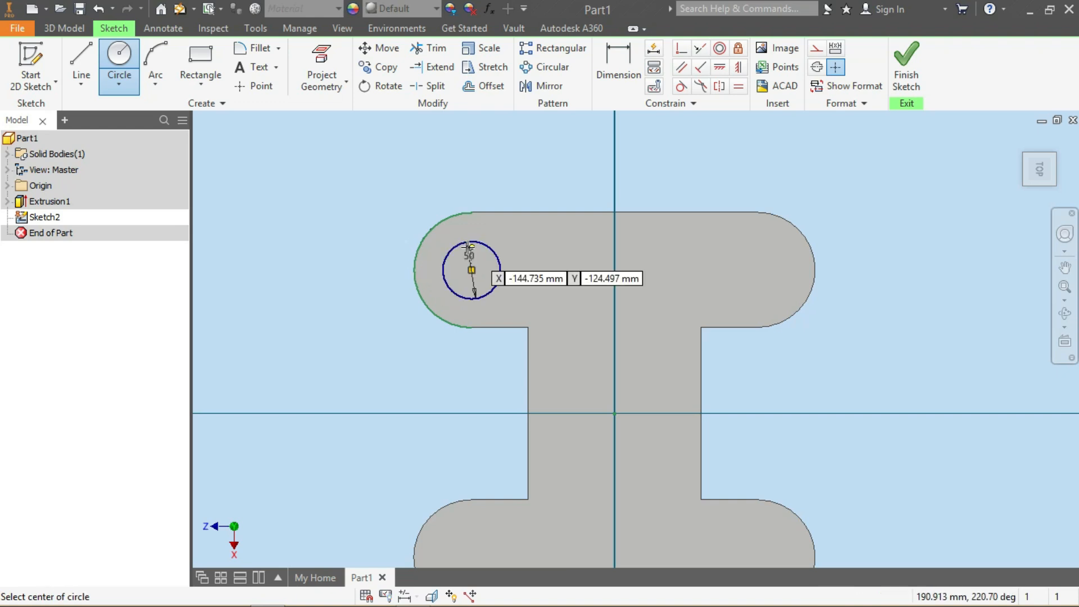
{"action": "left_click", "coordinate": [916, 61]}
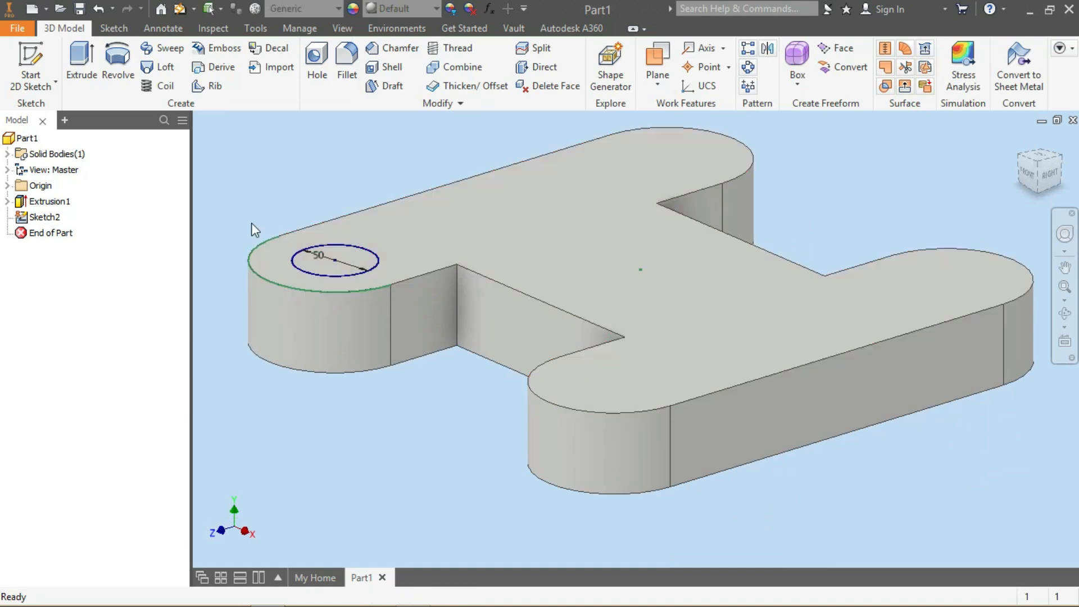
Cut-extrude the circle through all to make a hole in the left rounded end
{"action": "left_click", "coordinate": [78, 59]}
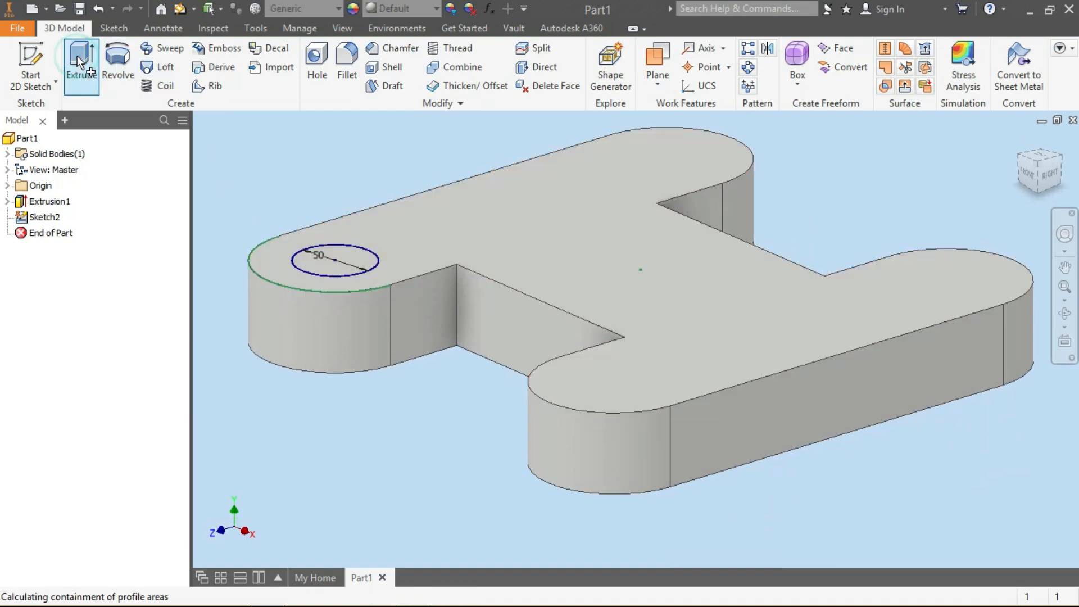
{"action": "left_click", "coordinate": [139, 246]}
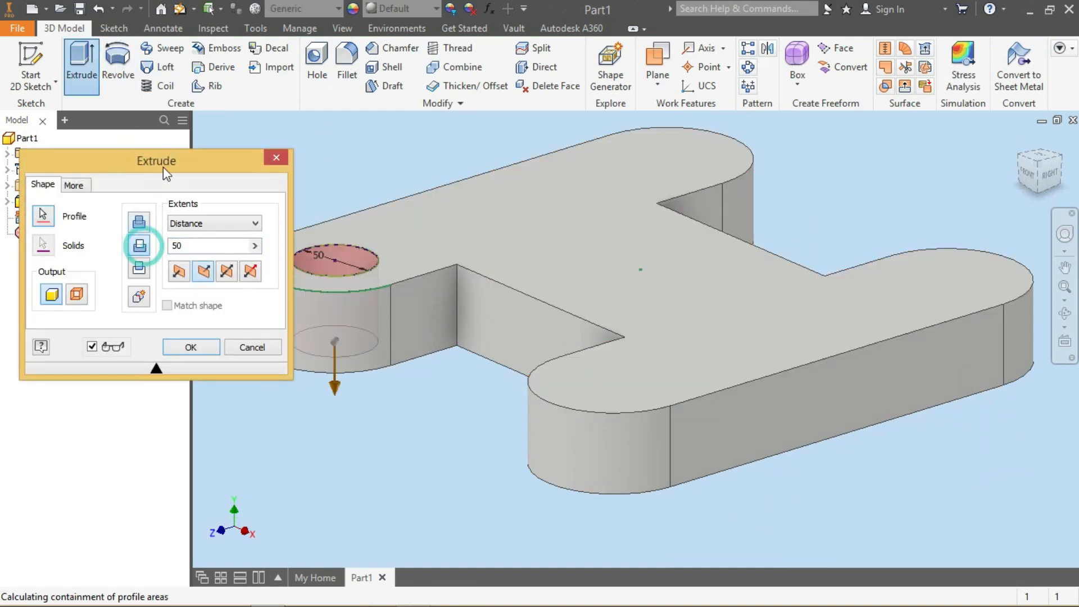
{"action": "left_click_drag", "start_coordinate": [163, 167], "coordinate": [841, 126]}
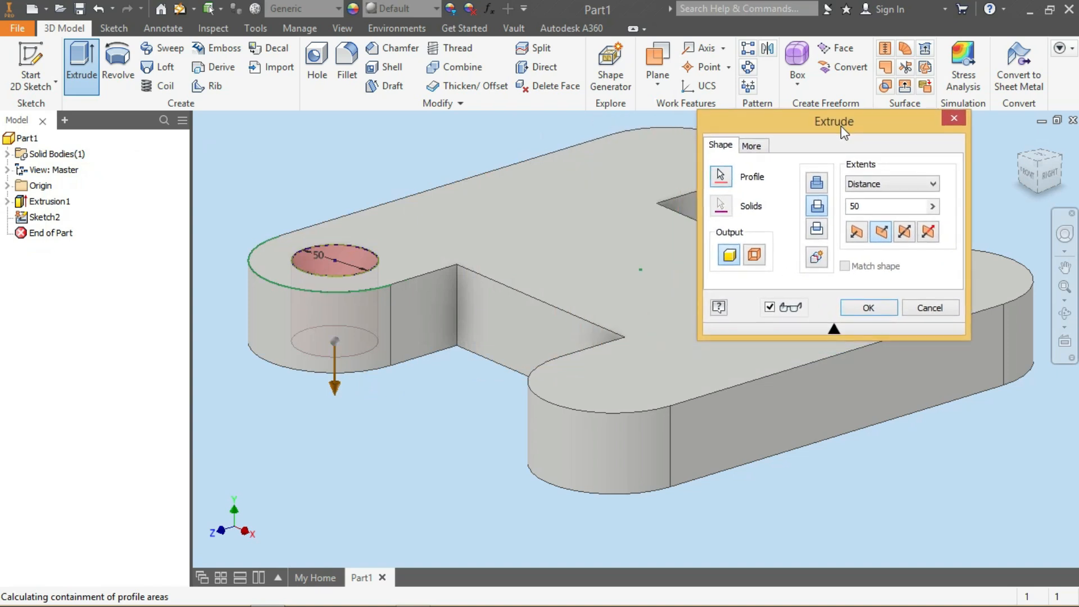
{"action": "left_click", "coordinate": [937, 184]}
{"action": "left_click", "coordinate": [893, 243]}
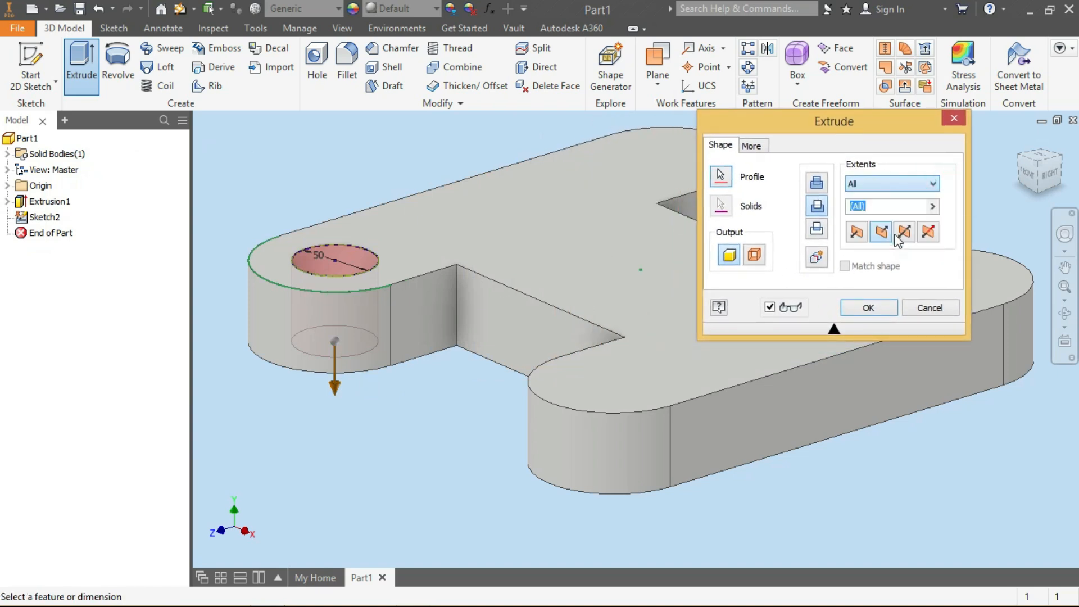
{"action": "left_click", "coordinate": [869, 309]}
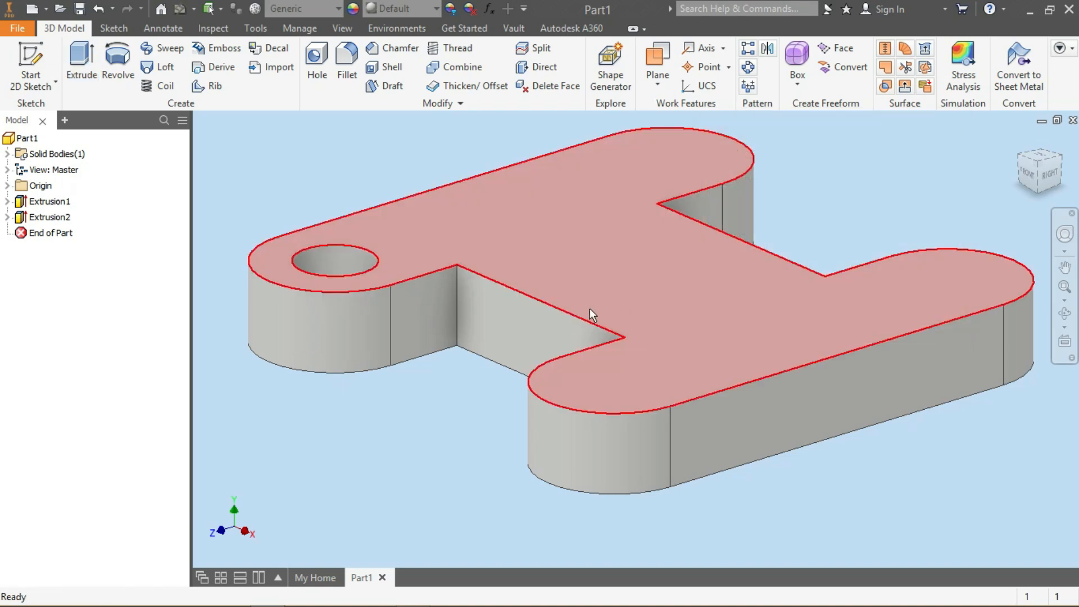
Mirror the hole feature about the YZ Plane to the opposite band
{"action": "scroll", "coordinate": [574, 307], "scroll_direction": "down", "scroll_amount": 3}
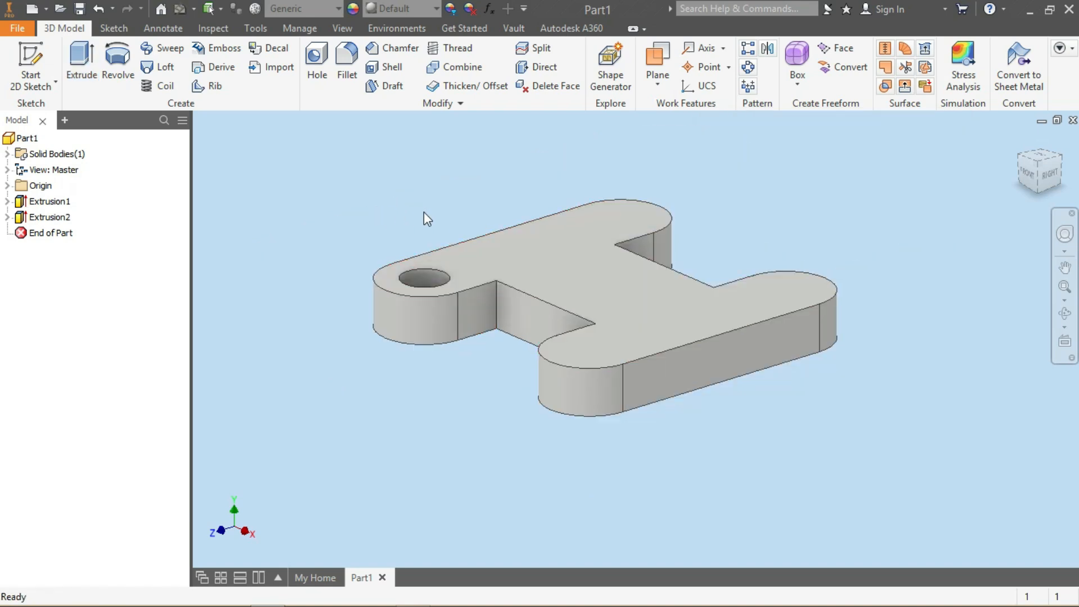
{"action": "left_click", "coordinate": [7, 186]}
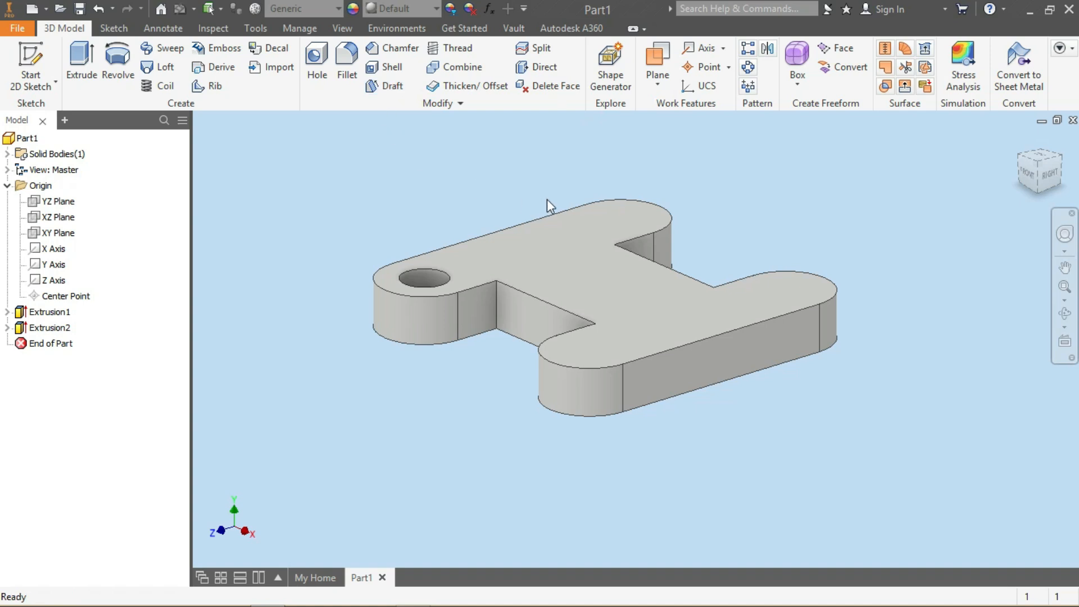
{"action": "left_click", "coordinate": [767, 49]}
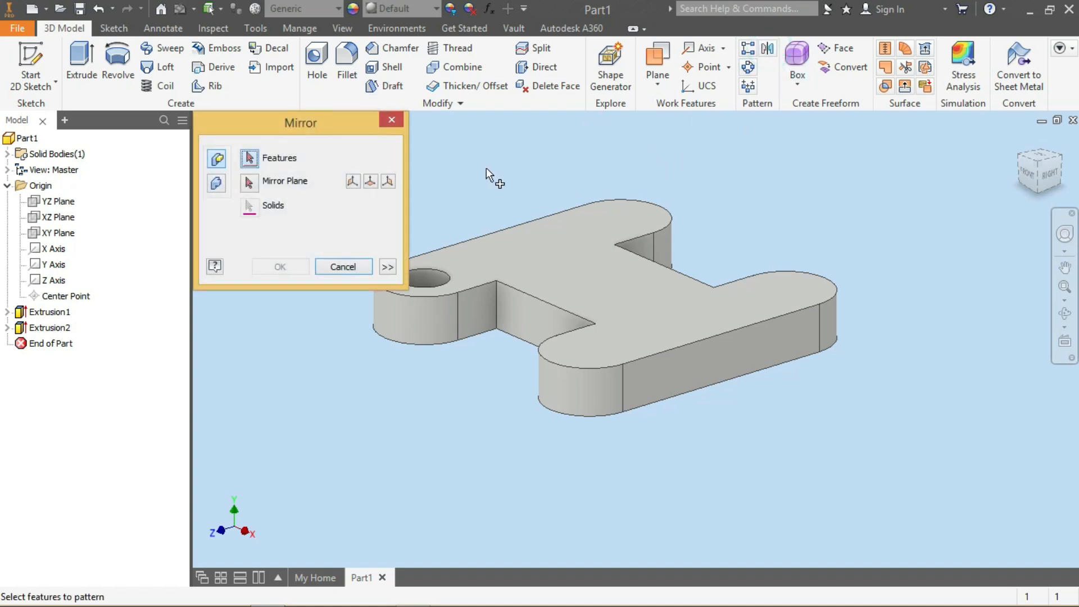
{"action": "left_click_drag", "start_coordinate": [313, 135], "coordinate": [952, 376]}
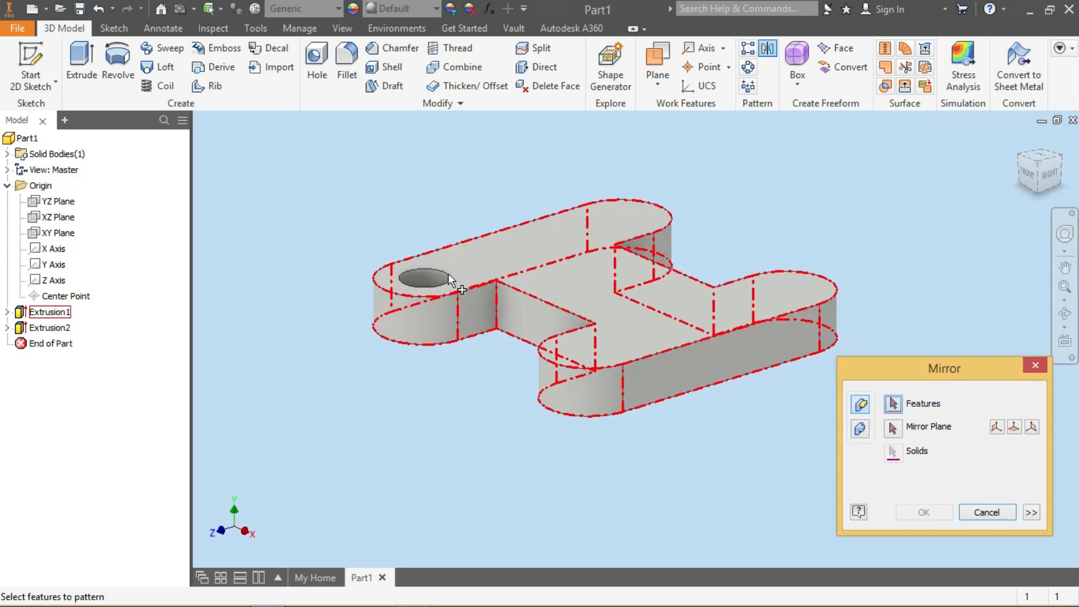
{"action": "left_click", "coordinate": [42, 327]}
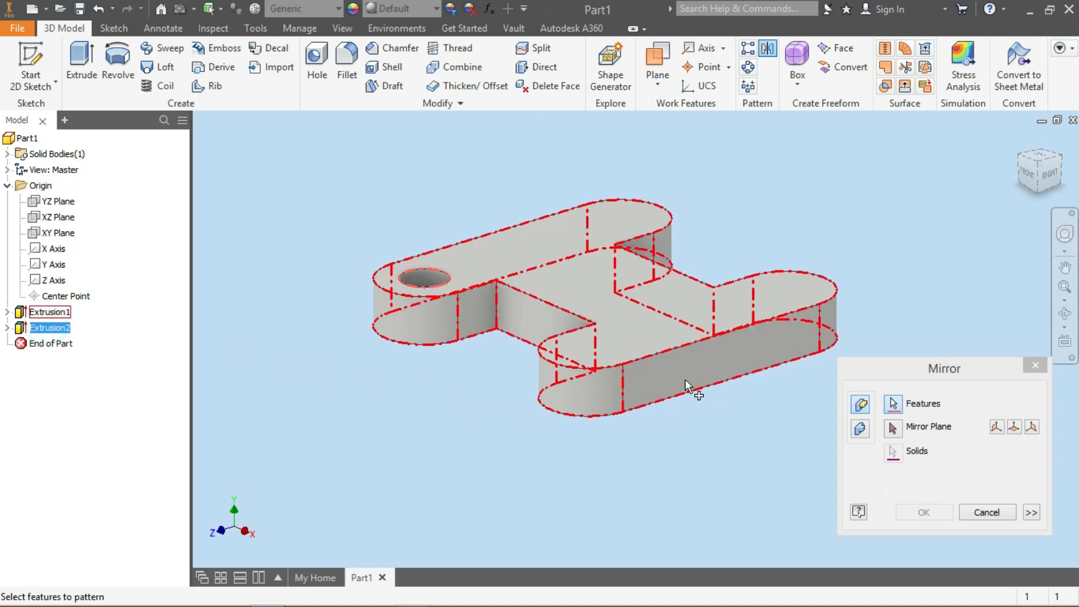
{"action": "left_click", "coordinate": [893, 429]}
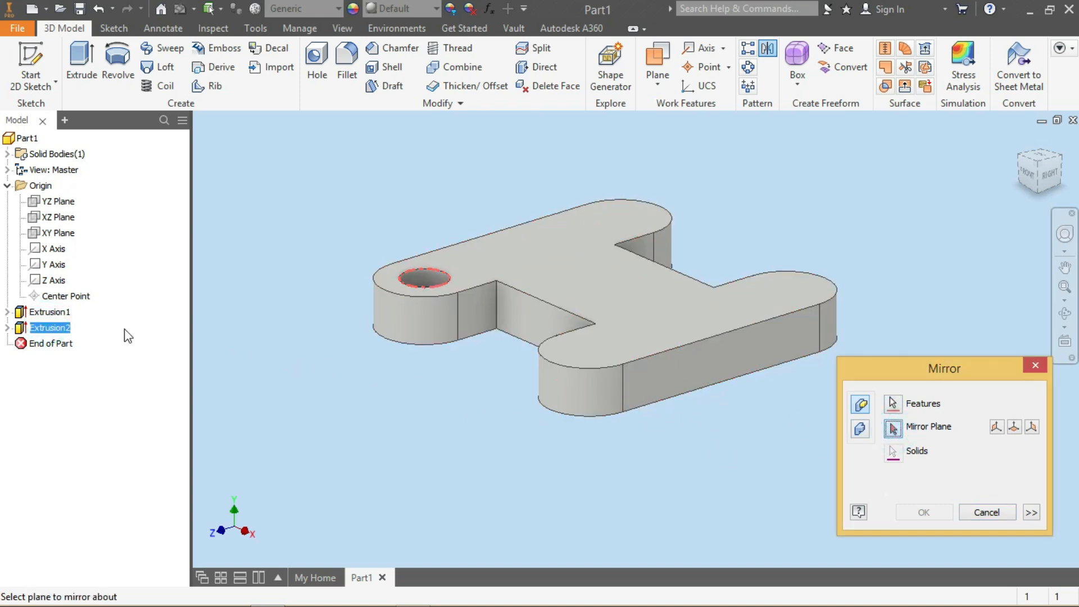
{"action": "left_click", "coordinate": [62, 203]}
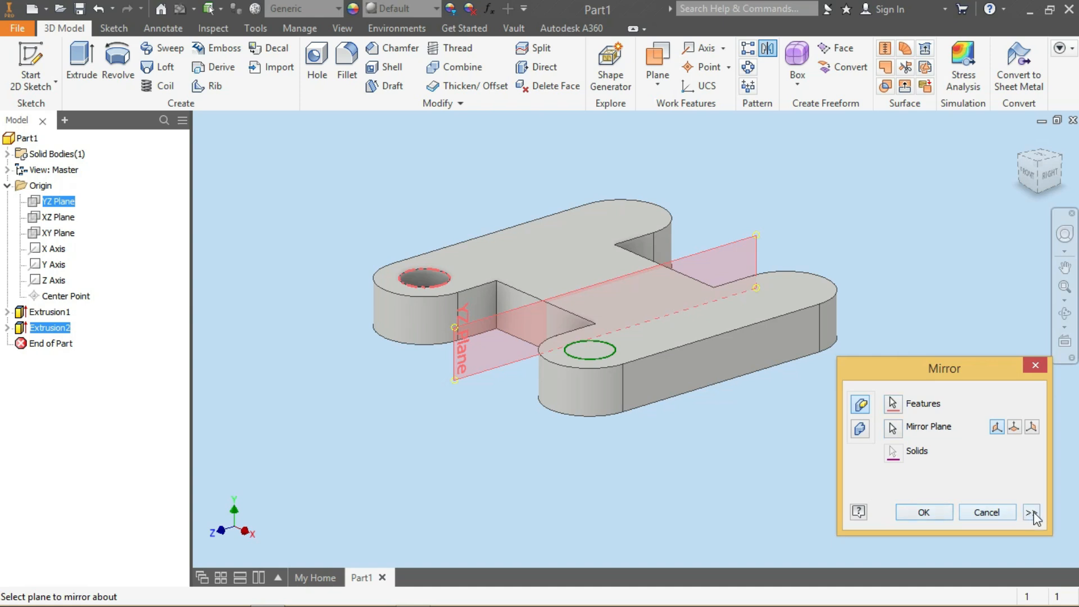
{"action": "left_click", "coordinate": [937, 511]}
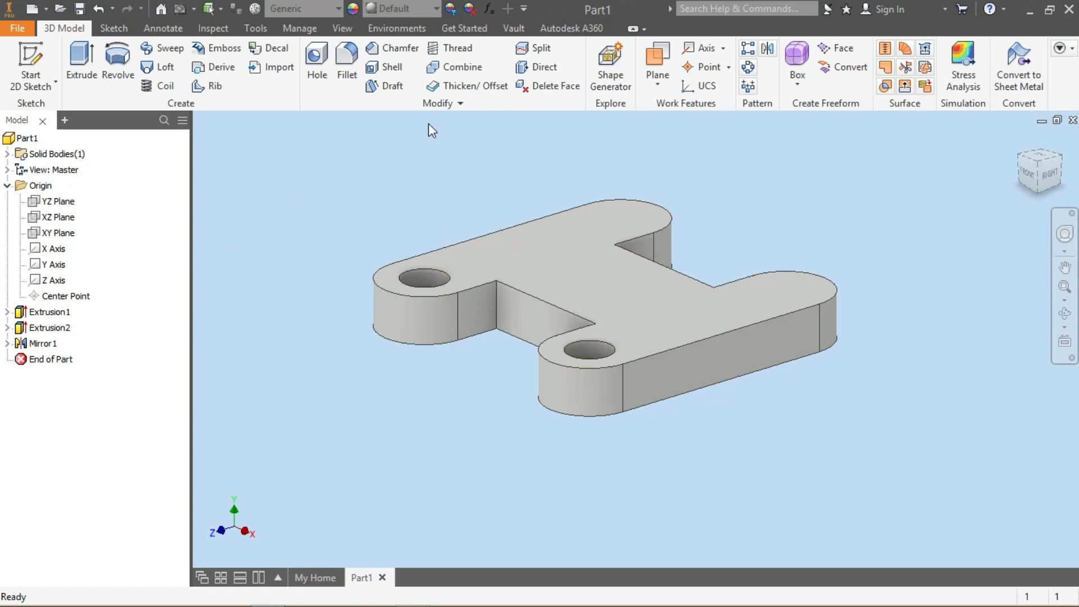
Mirror the hole feature about the XY Plane to the other rounded end
{"action": "left_click", "coordinate": [767, 48]}
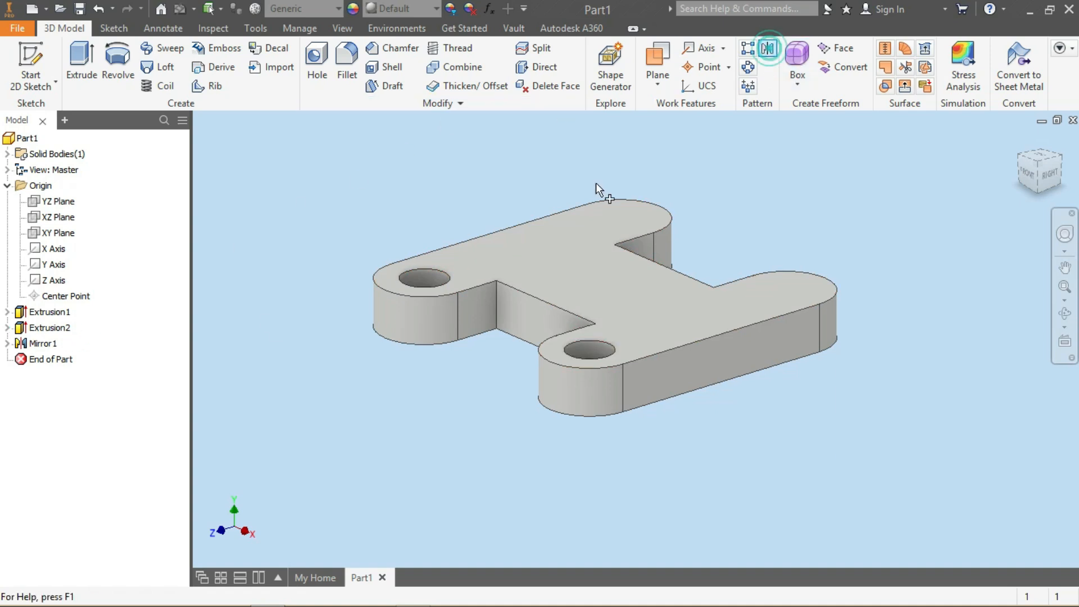
{"action": "left_click", "coordinate": [50, 328]}
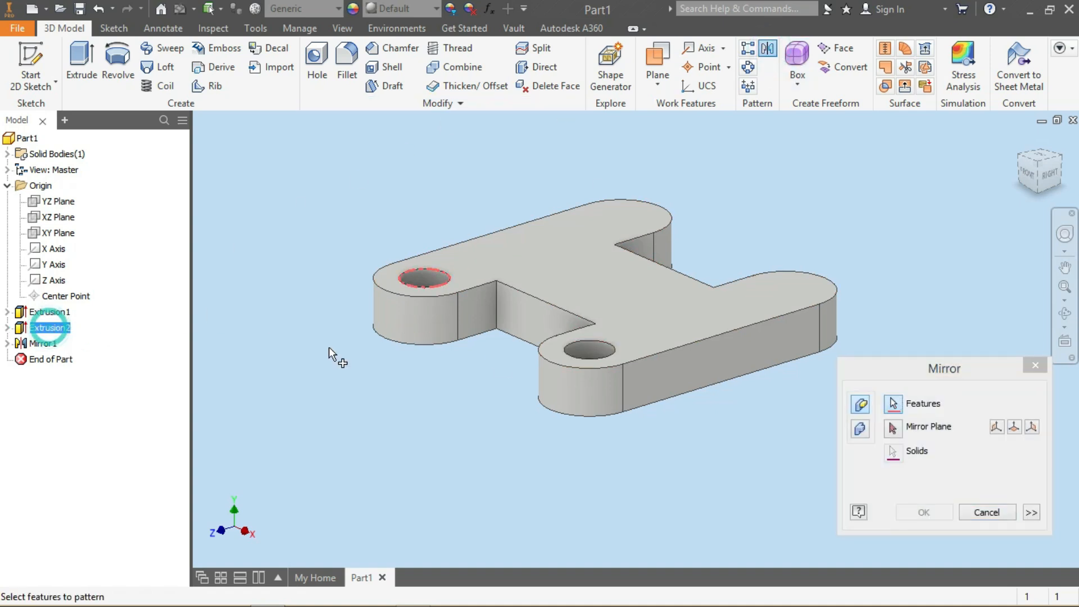
{"action": "left_click", "coordinate": [893, 430]}
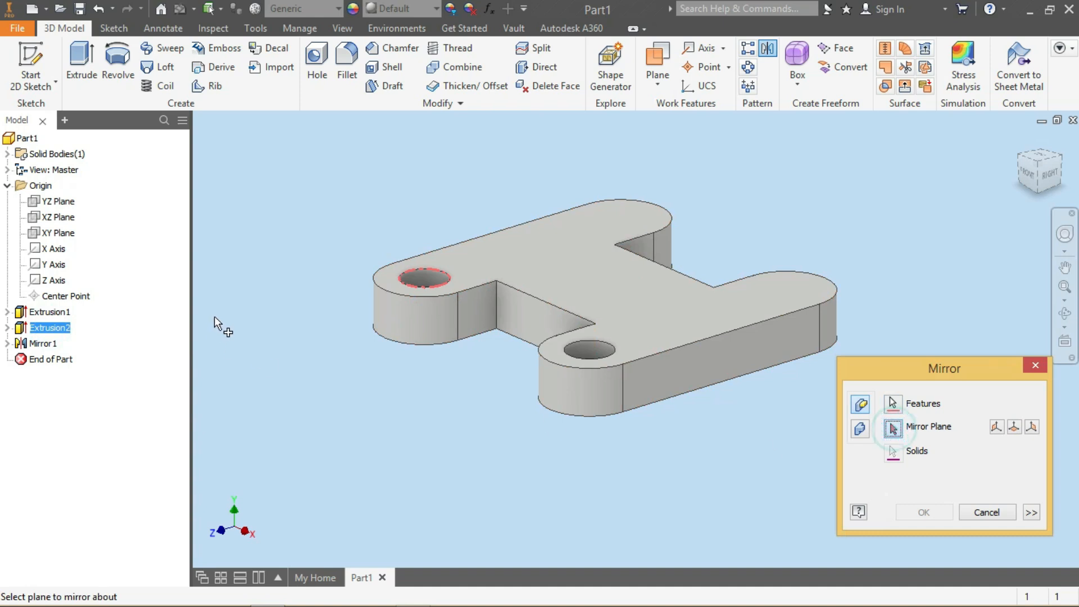
{"action": "left_click", "coordinate": [54, 232]}
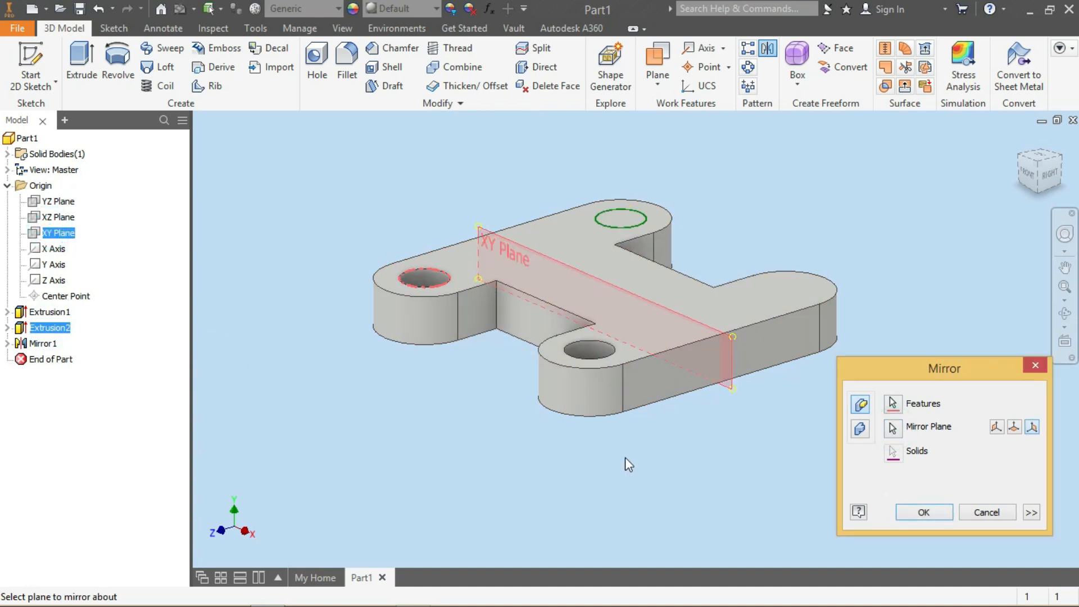
{"action": "left_click", "coordinate": [924, 513]}
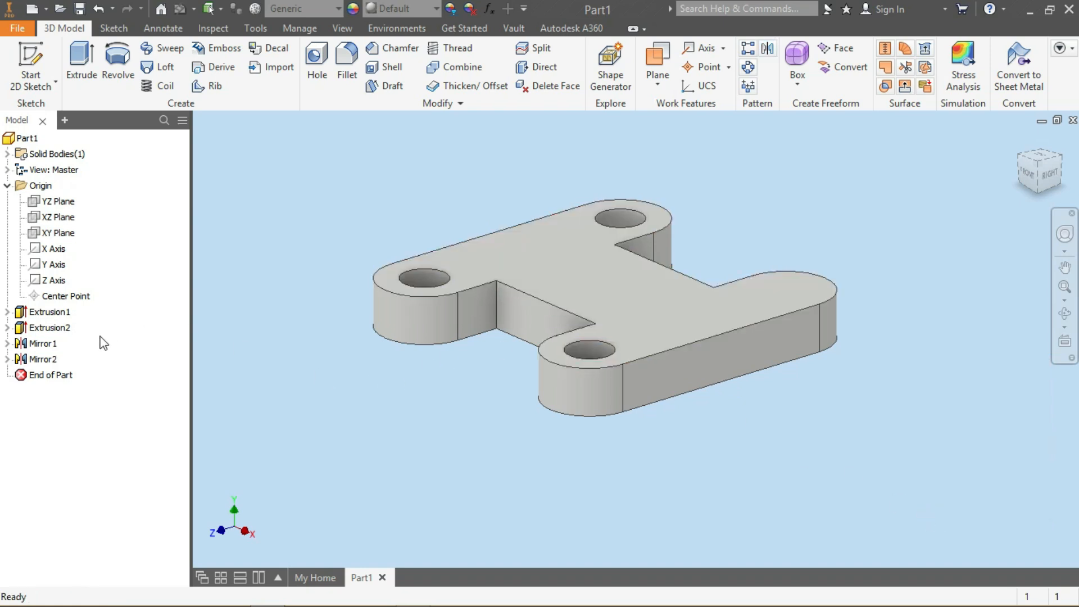
Mirror the hole extrusion and its first mirror together about the XY Plane to add the fourth hole
{"action": "left_click", "coordinate": [43, 343]}
{"action": "left_click", "coordinate": [767, 49]}
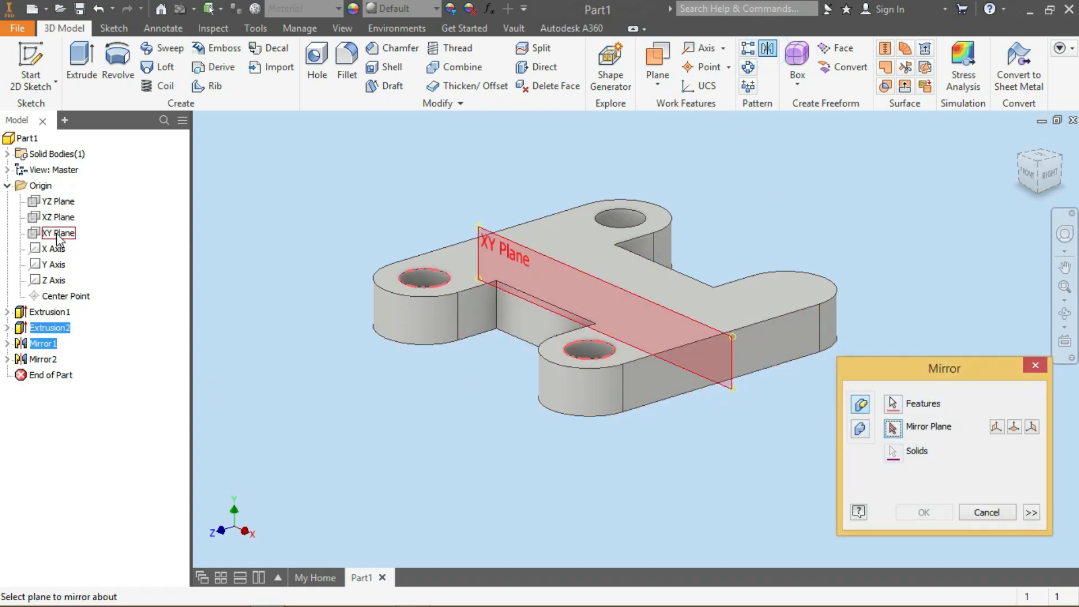
{"action": "left_click", "coordinate": [57, 234]}
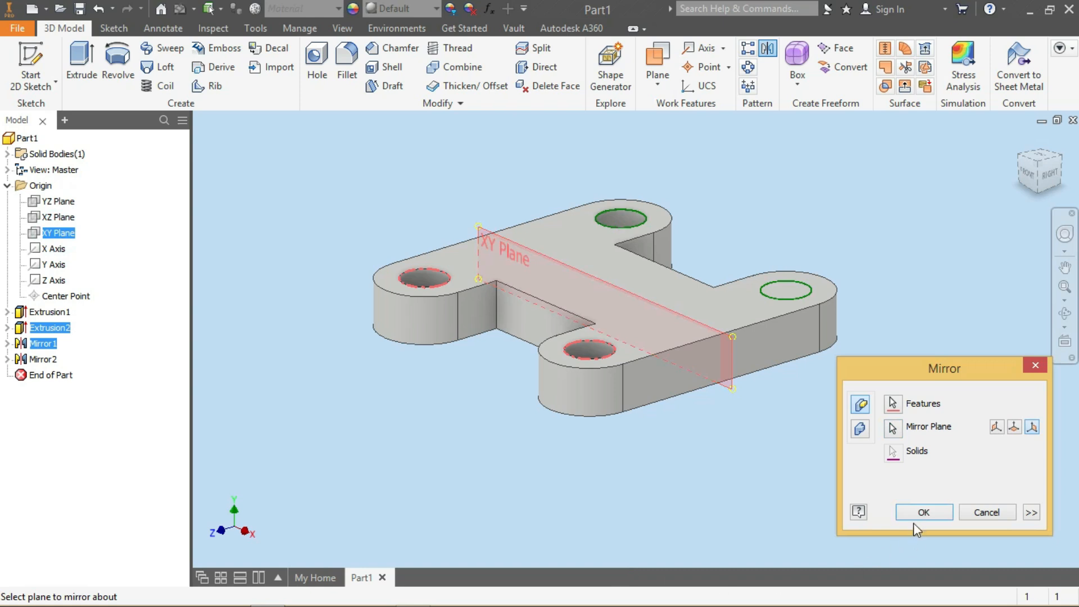
{"action": "left_click", "coordinate": [924, 512]}
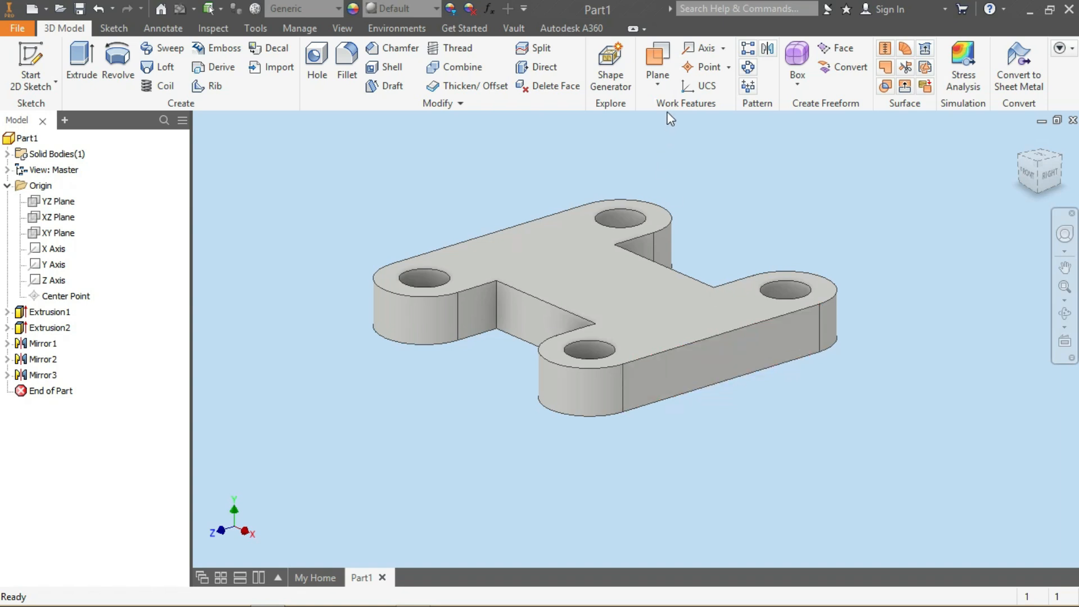
Create a work plane angled at -45 degrees to the top face around its front long edge
{"action": "left_click", "coordinate": [659, 86]}
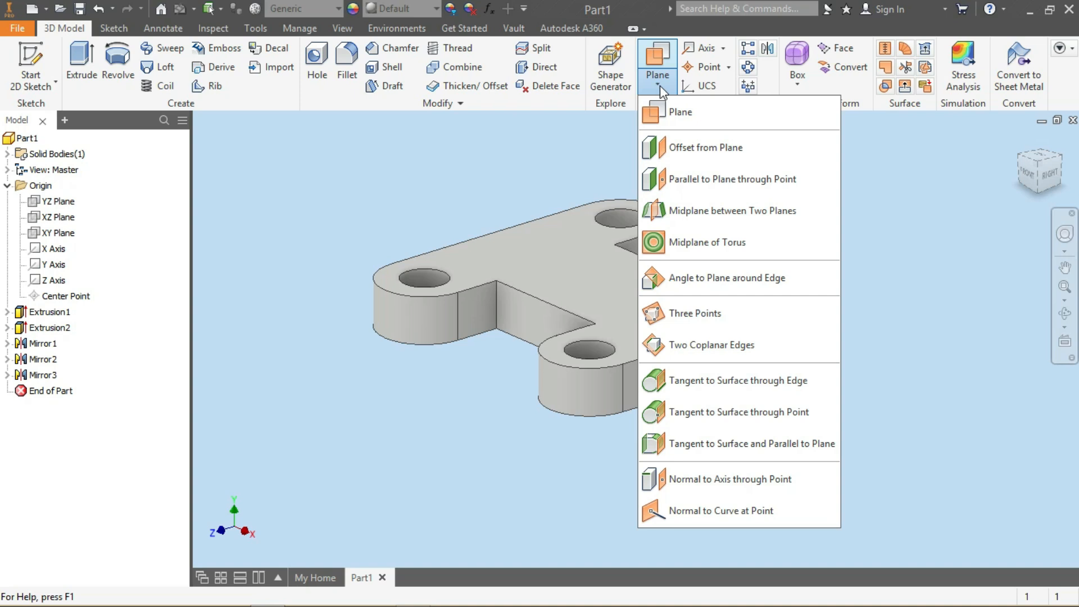
{"action": "left_click", "coordinate": [710, 278]}
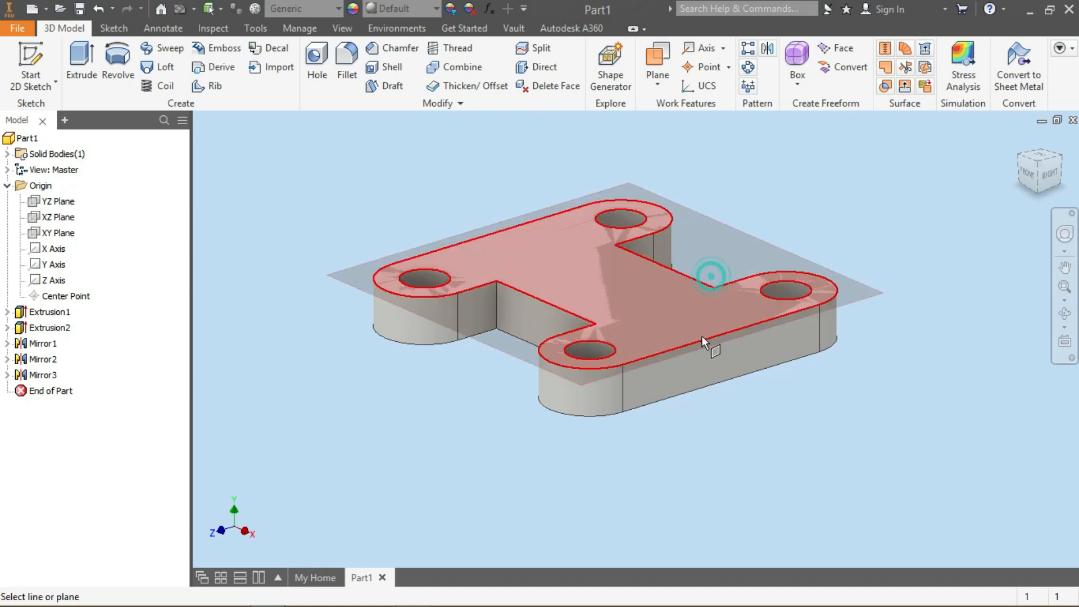
{"action": "left_click", "coordinate": [709, 339]}
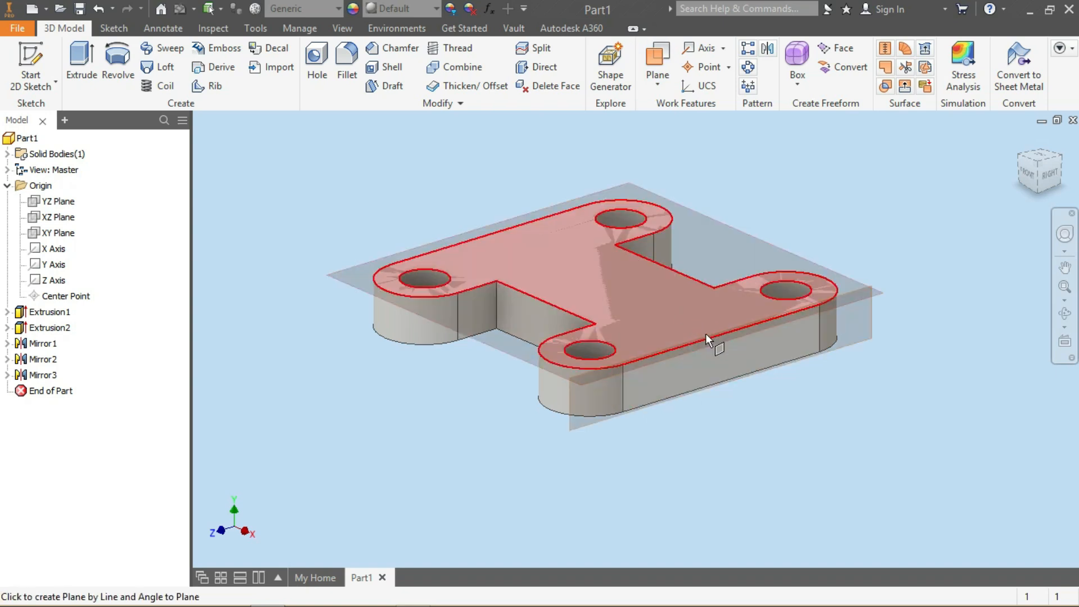
{"action": "left_click", "coordinate": [716, 347]}
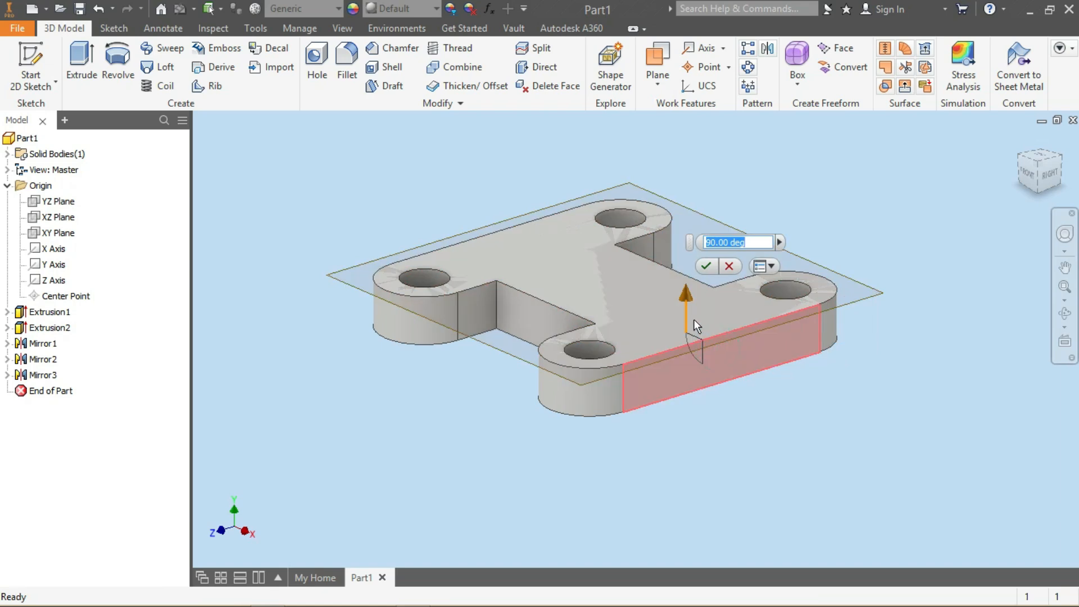
{"action": "left_click_drag", "start_coordinate": [694, 319], "coordinate": [679, 239]}
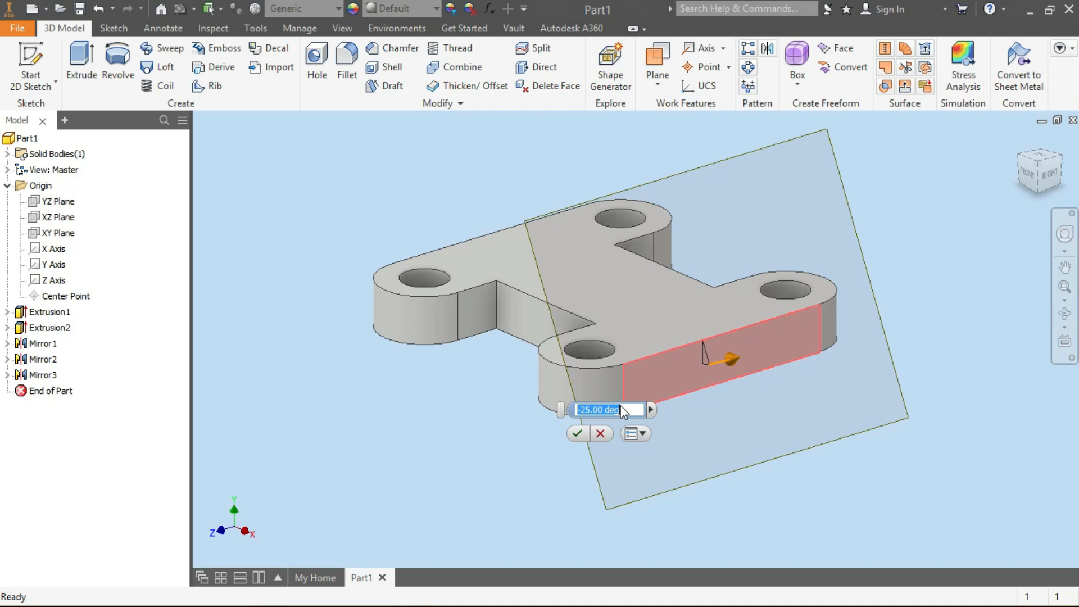
{"action": "type", "text": "-45"}
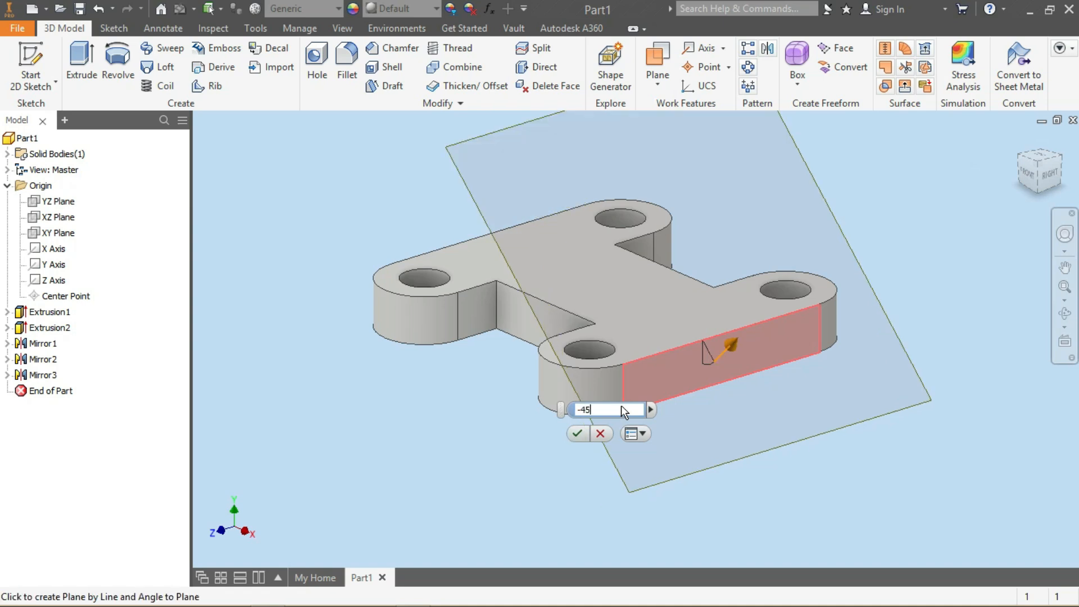
{"action": "key", "text": "Return"}
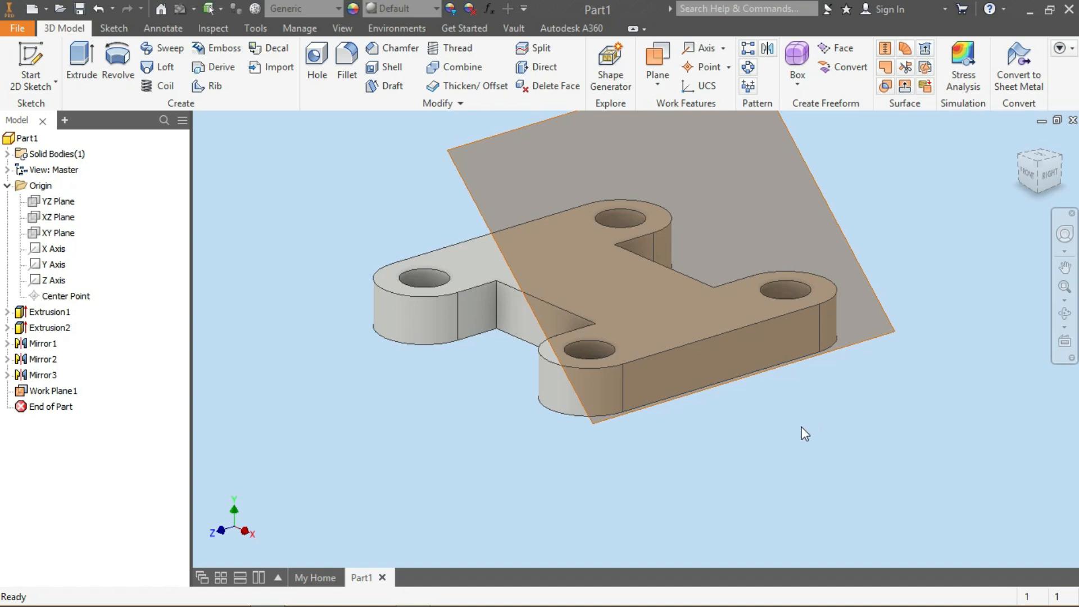
Start a new sketch on the angled work plane
{"action": "left_click", "coordinate": [1024, 160]}
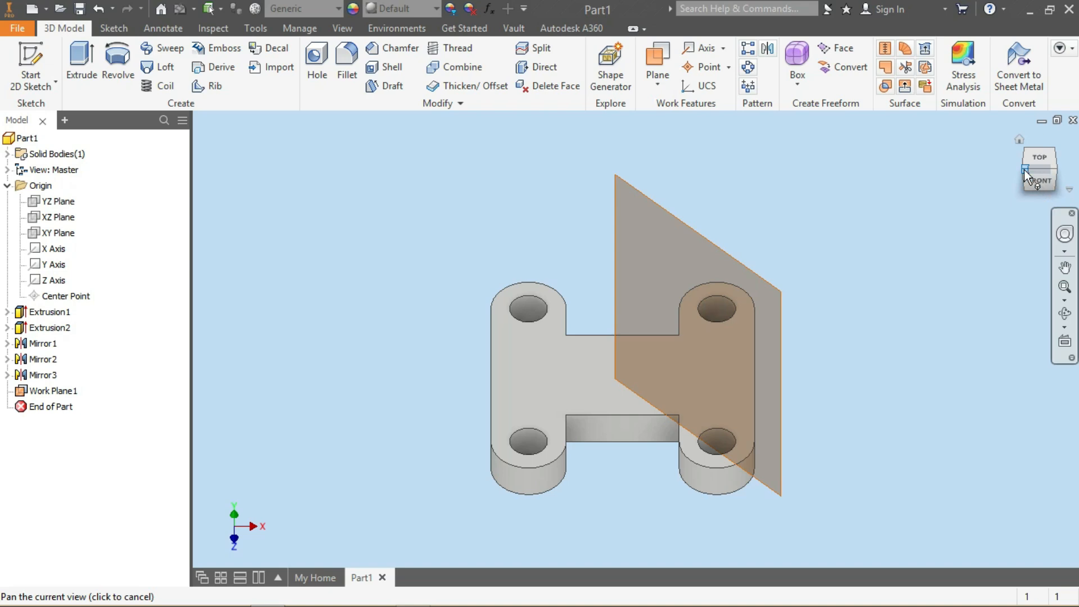
{"action": "left_click", "coordinate": [1025, 170]}
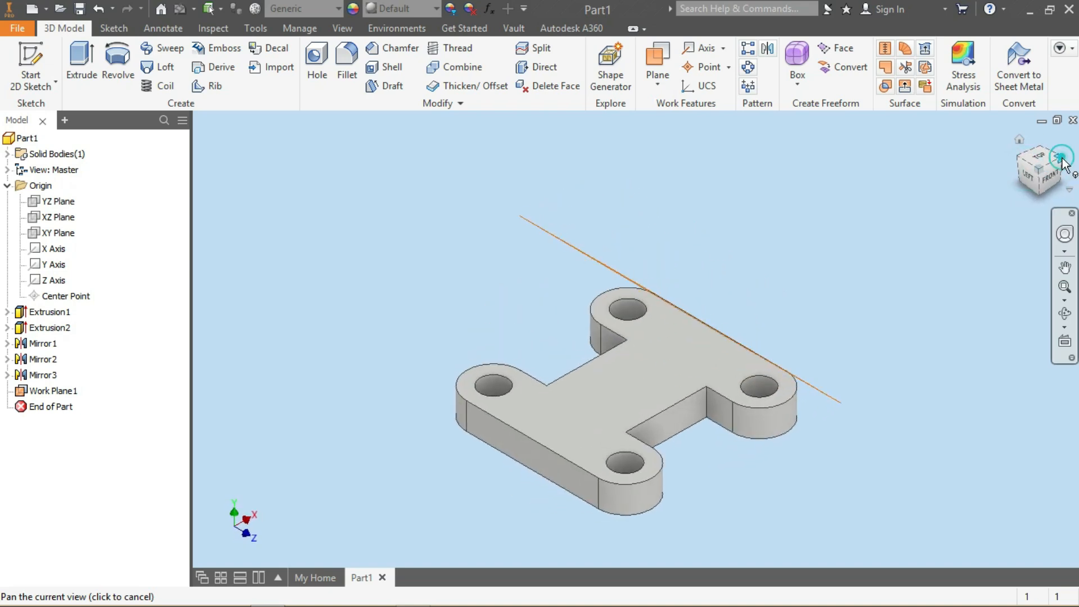
{"action": "left_click", "coordinate": [1063, 160]}
{"action": "scroll", "coordinate": [759, 492], "scroll_direction": "up", "scroll_amount": 5}
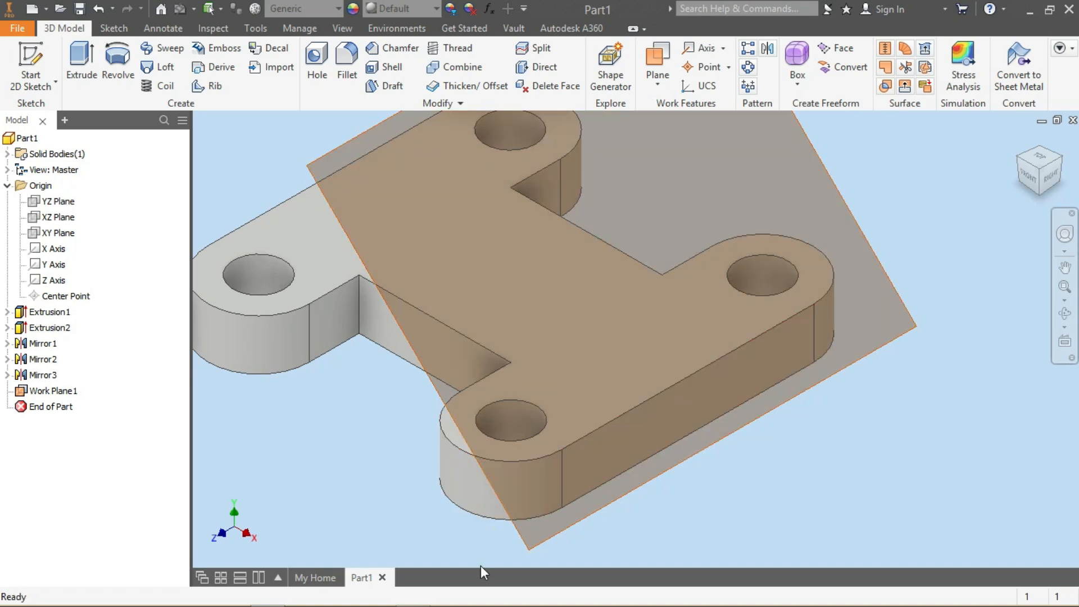
{"action": "mouse_move", "coordinate": [474, 604]}
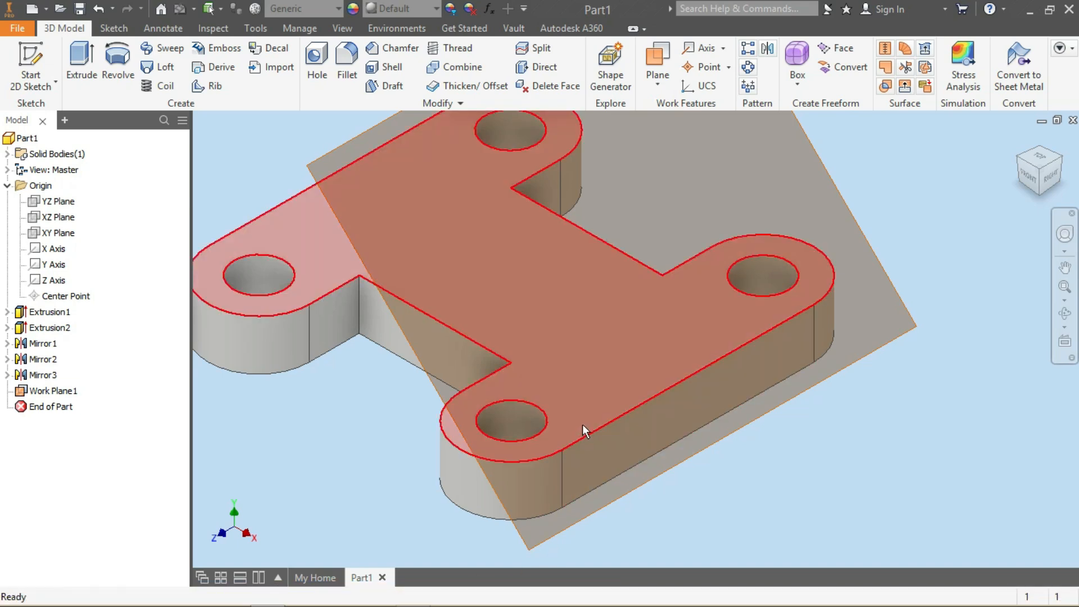
{"action": "mouse_move", "coordinate": [607, 450]}
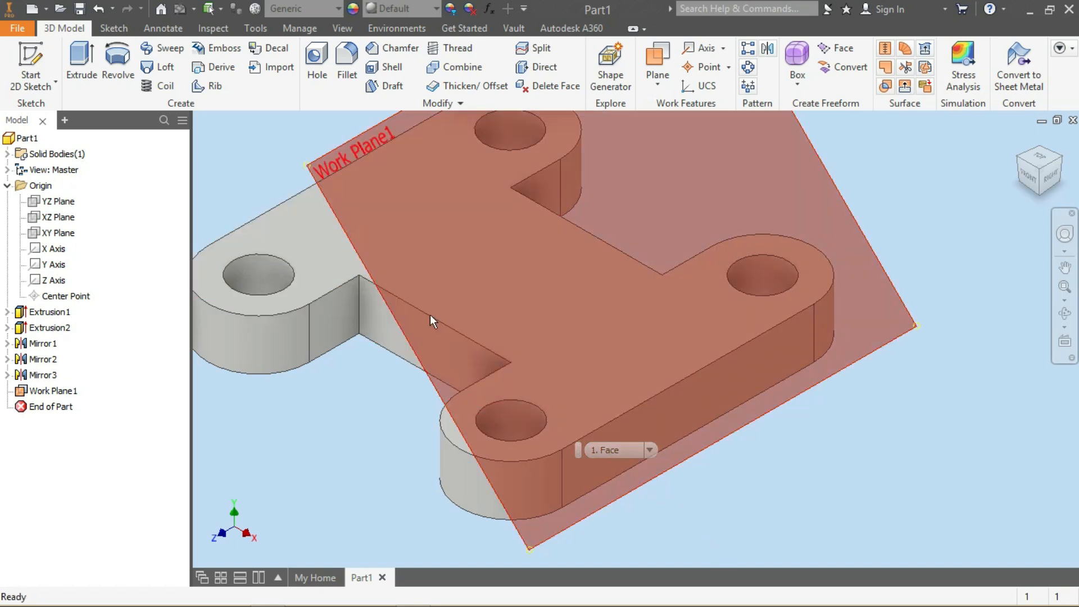
{"action": "left_click", "coordinate": [338, 147]}
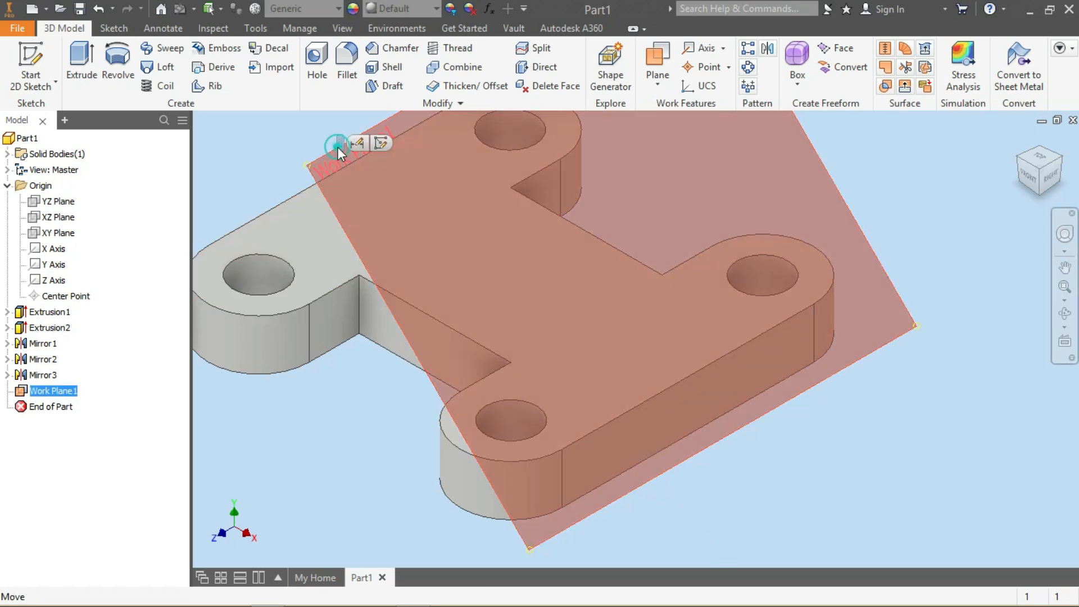
{"action": "left_click", "coordinate": [386, 144]}
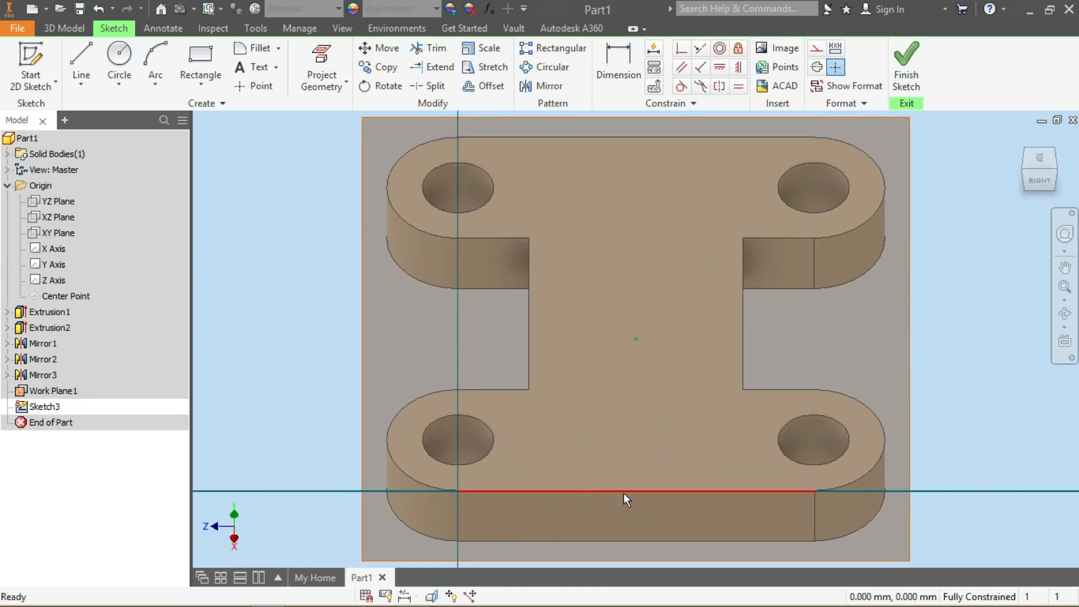
Project the plate's edge and draw a 150 mm wide rectangle starting on that projected edge
{"action": "key", "text": "p"}
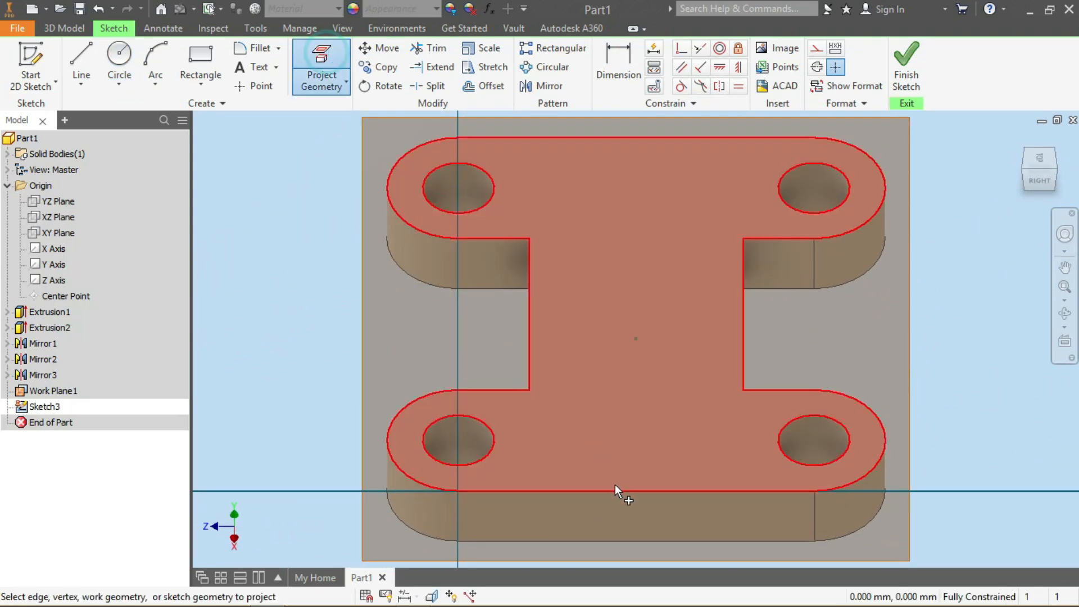
{"action": "left_click", "coordinate": [620, 491]}
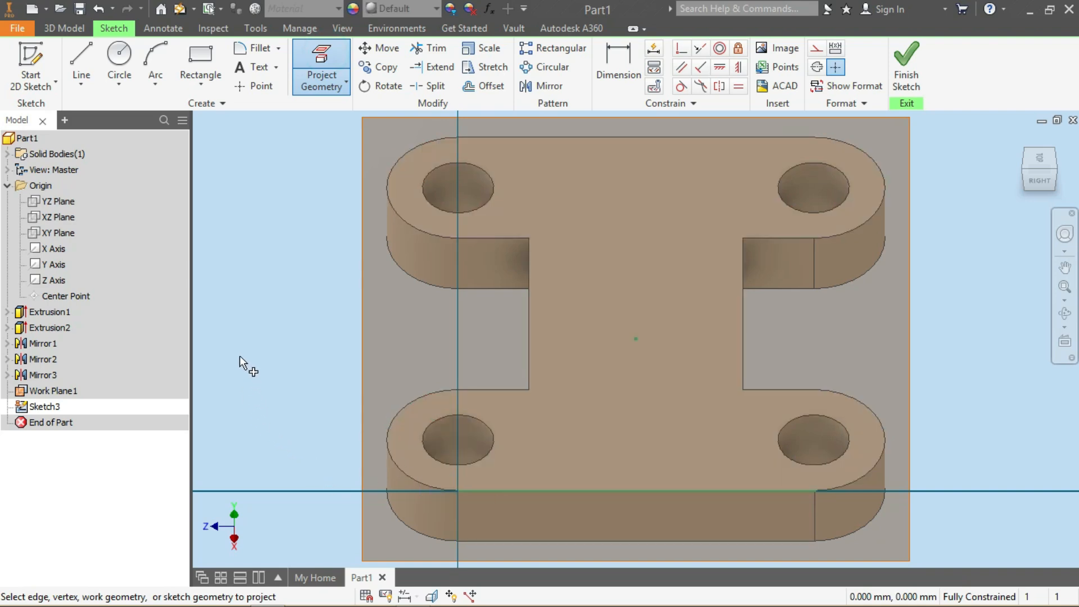
{"action": "left_click", "coordinate": [201, 73]}
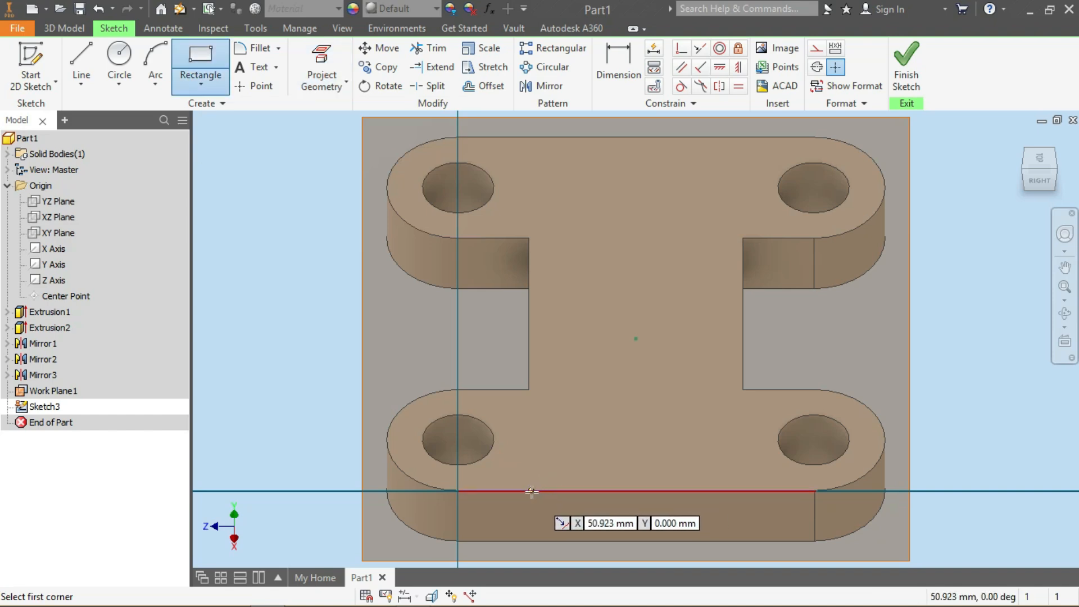
{"action": "left_click", "coordinate": [537, 491]}
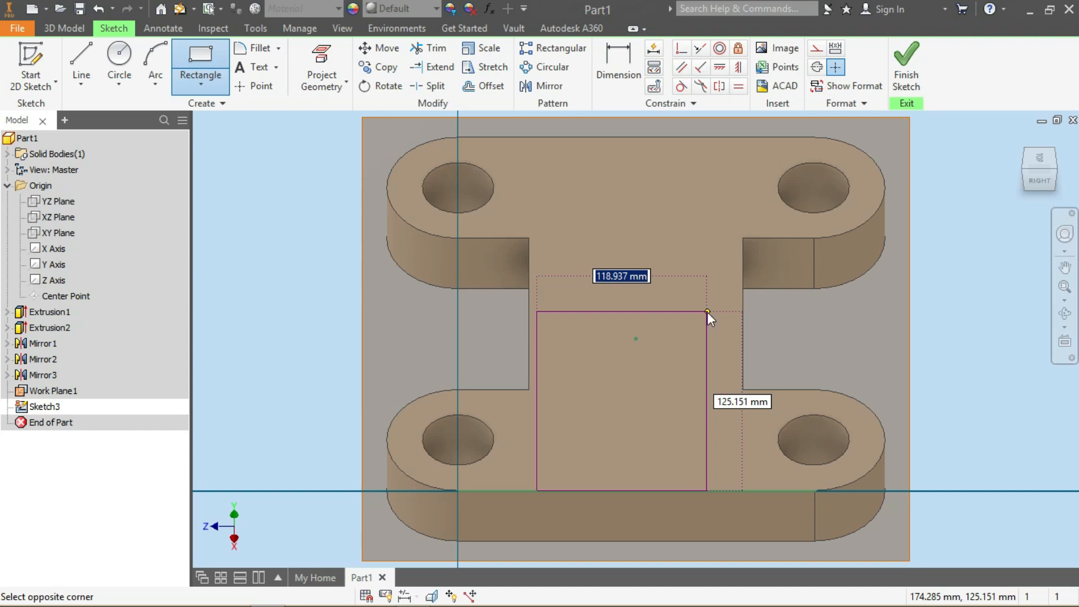
{"action": "type", "text": "150"}
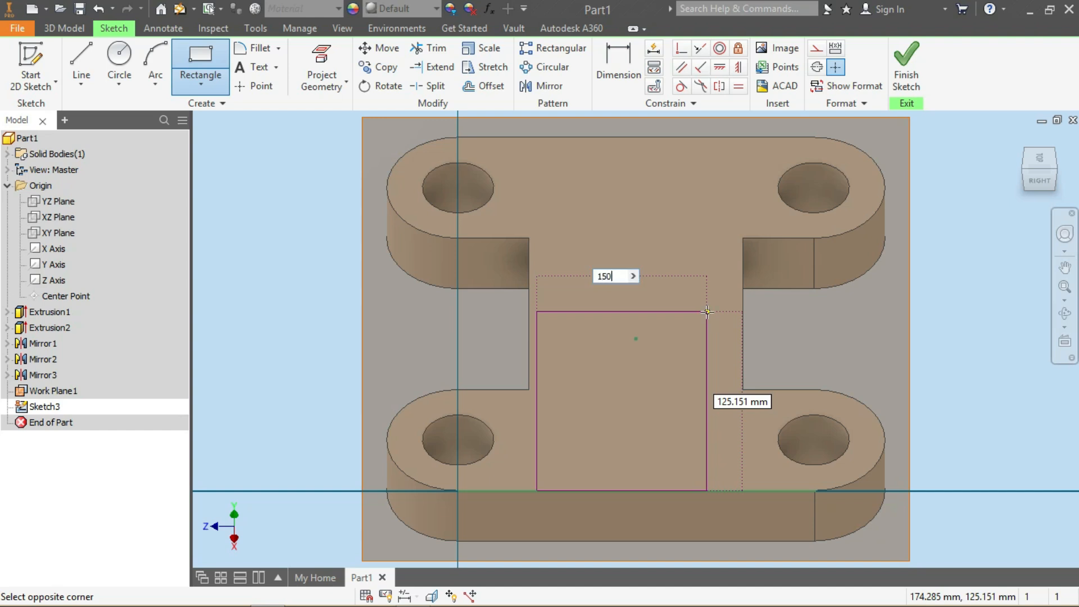
{"action": "key", "text": "Return"}
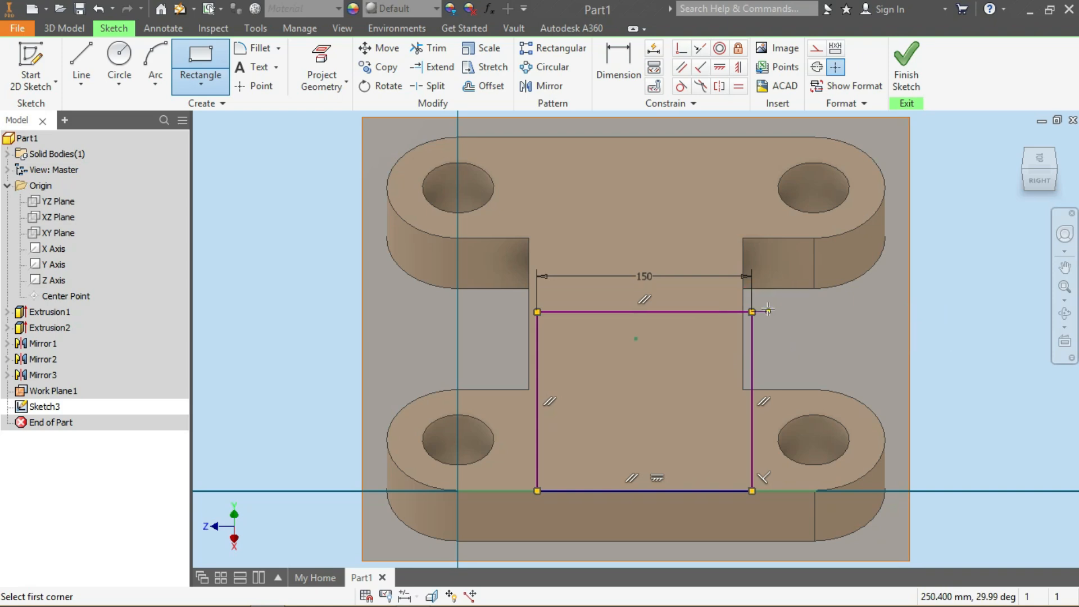
{"action": "key", "text": "Escape"}
Dimension the rectangle's left side to the web's side edge with a 0 mm offset
{"action": "left_click", "coordinate": [626, 61]}
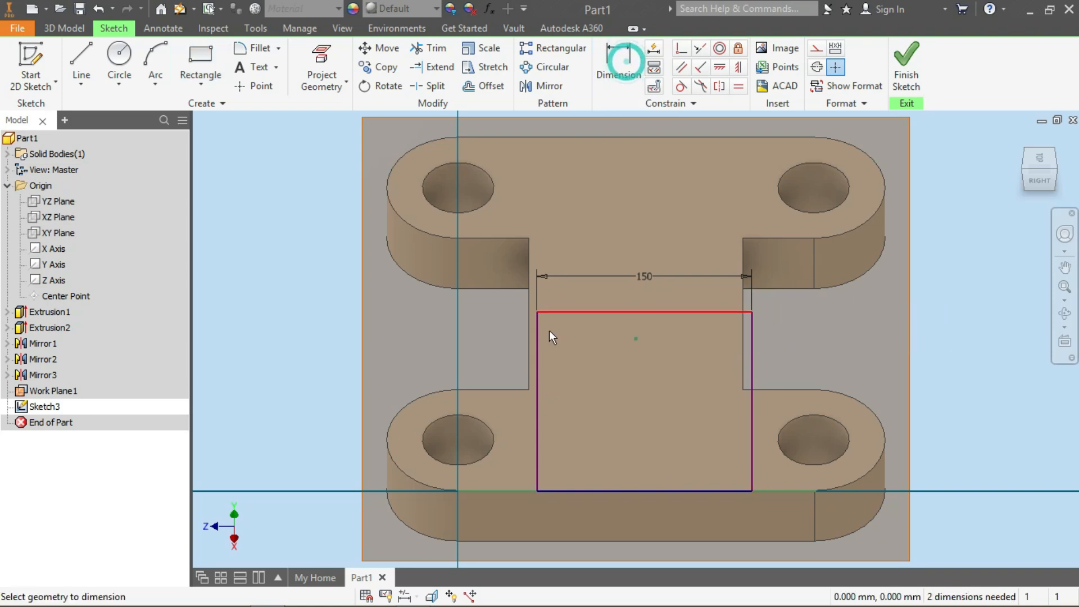
{"action": "left_click", "coordinate": [528, 356]}
{"action": "left_click", "coordinate": [537, 356]}
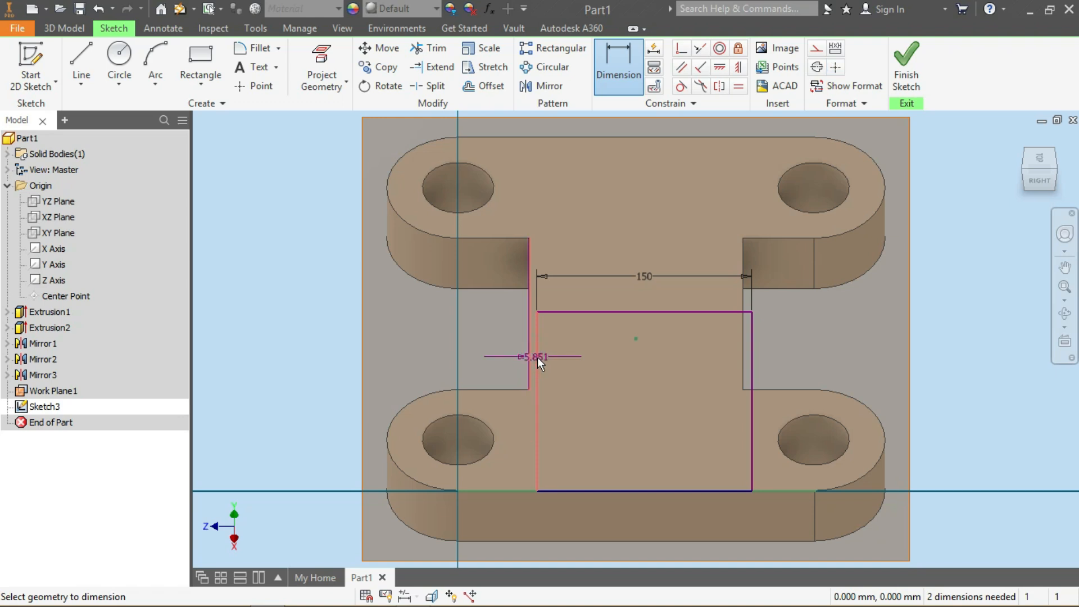
{"action": "left_click", "coordinate": [537, 357]}
{"action": "type", "text": "0"}
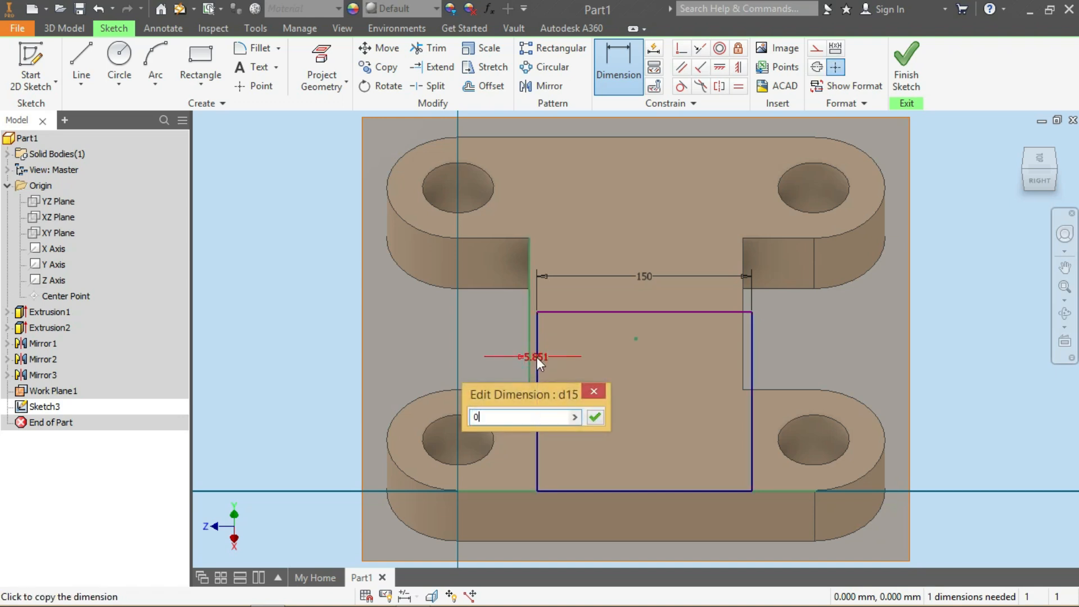
{"action": "key", "text": "Return"}
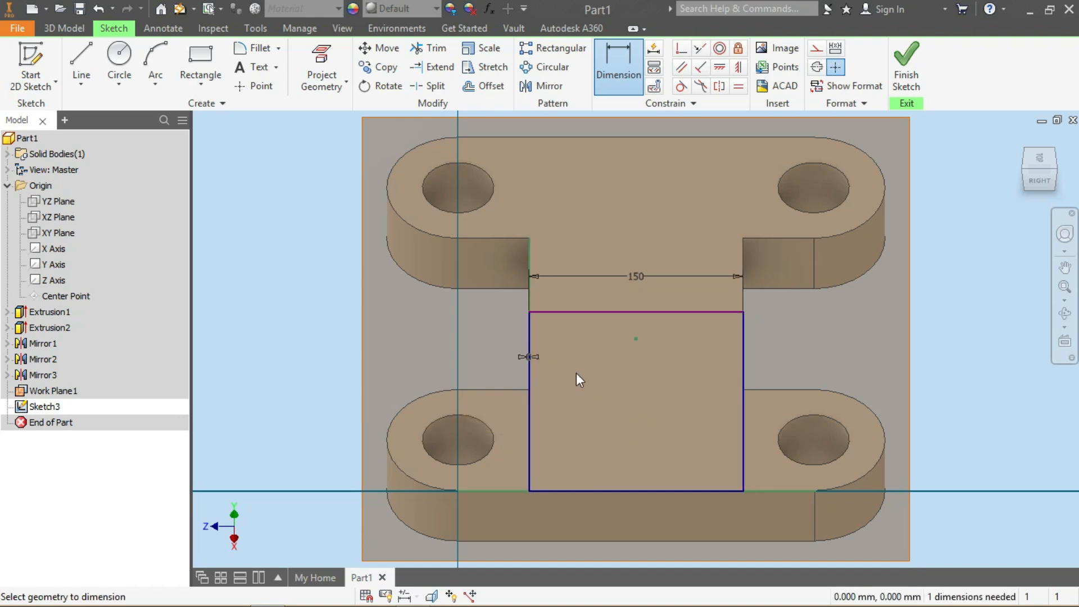
Dimension the rectangle's height and set it to 138 mm
{"action": "mouse_move", "coordinate": [414, 595]}
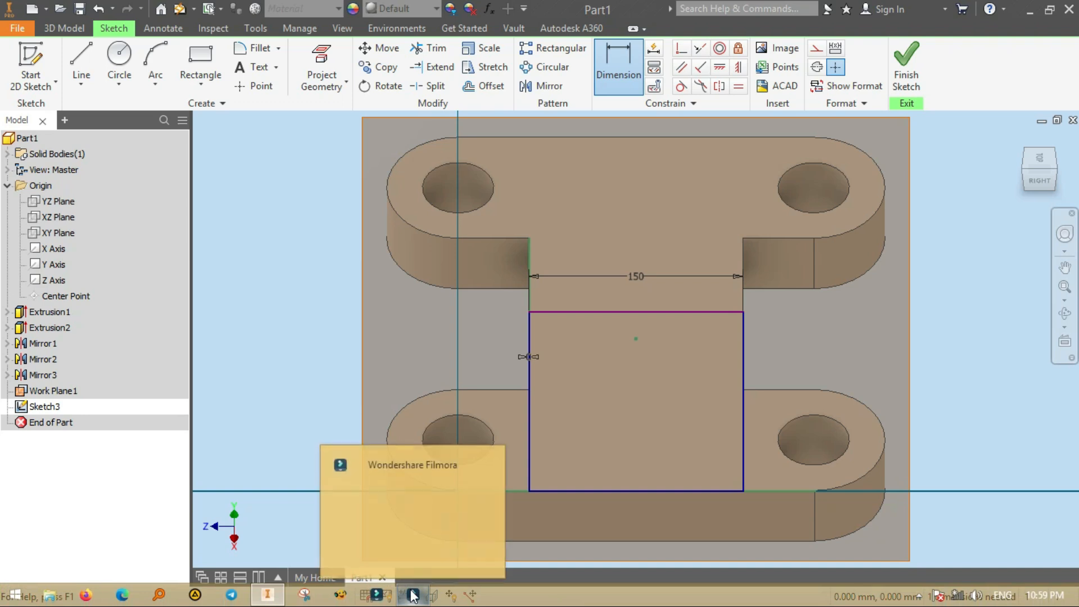
{"action": "left_click", "coordinate": [627, 312]}
{"action": "left_click", "coordinate": [643, 492]}
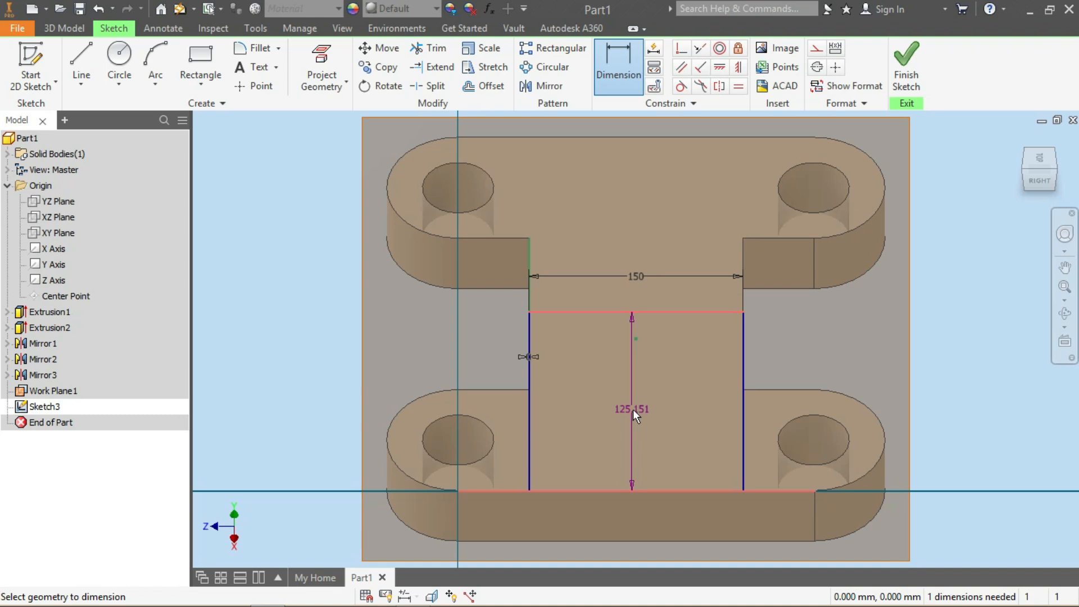
{"action": "type", "text": "138"}
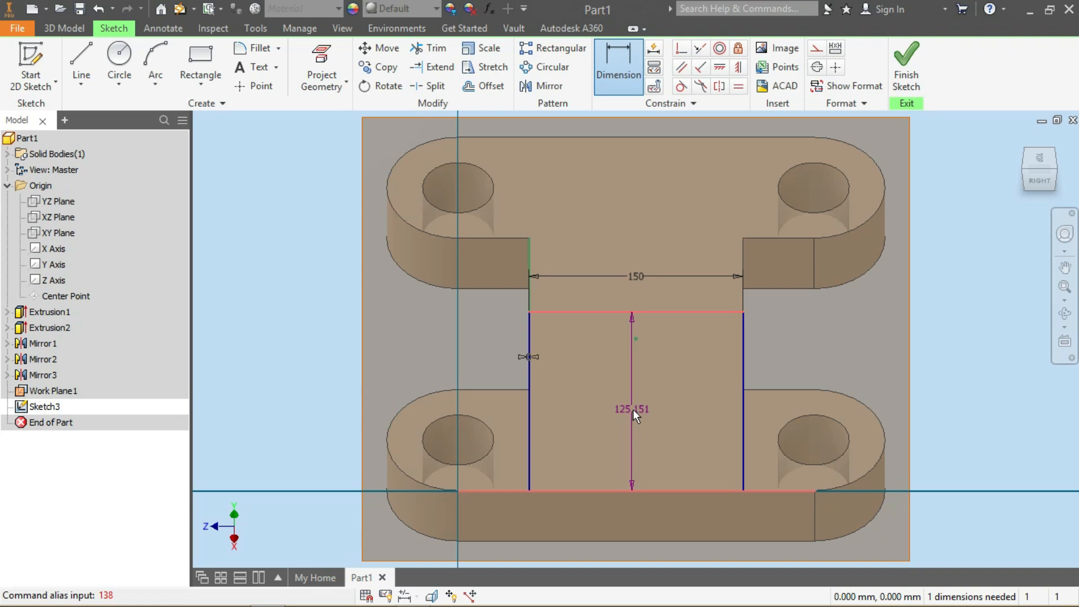
{"action": "left_click", "coordinate": [632, 406]}
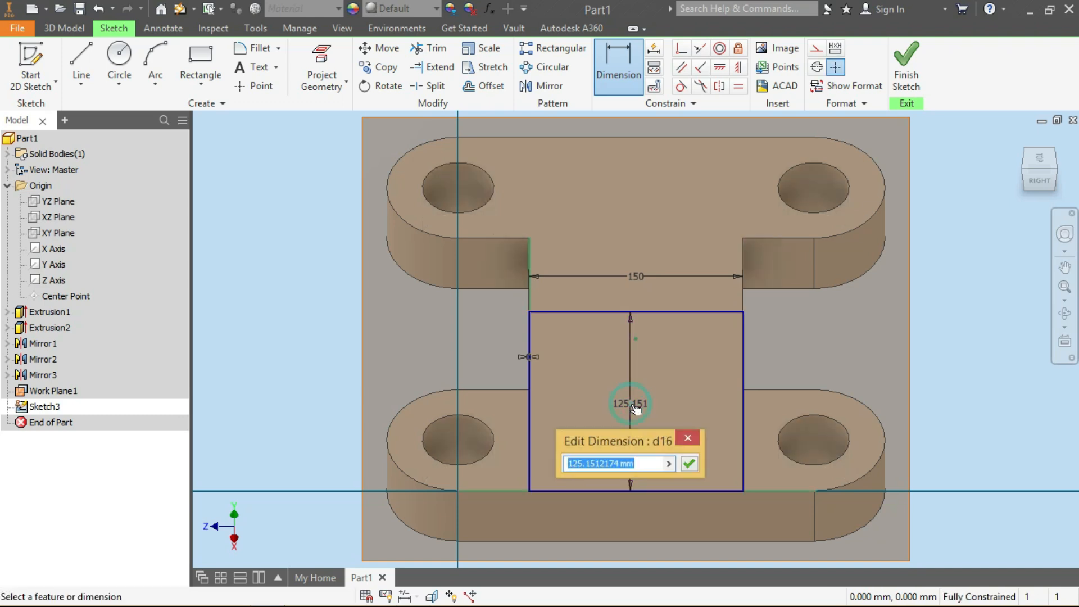
{"action": "type", "text": "138"}
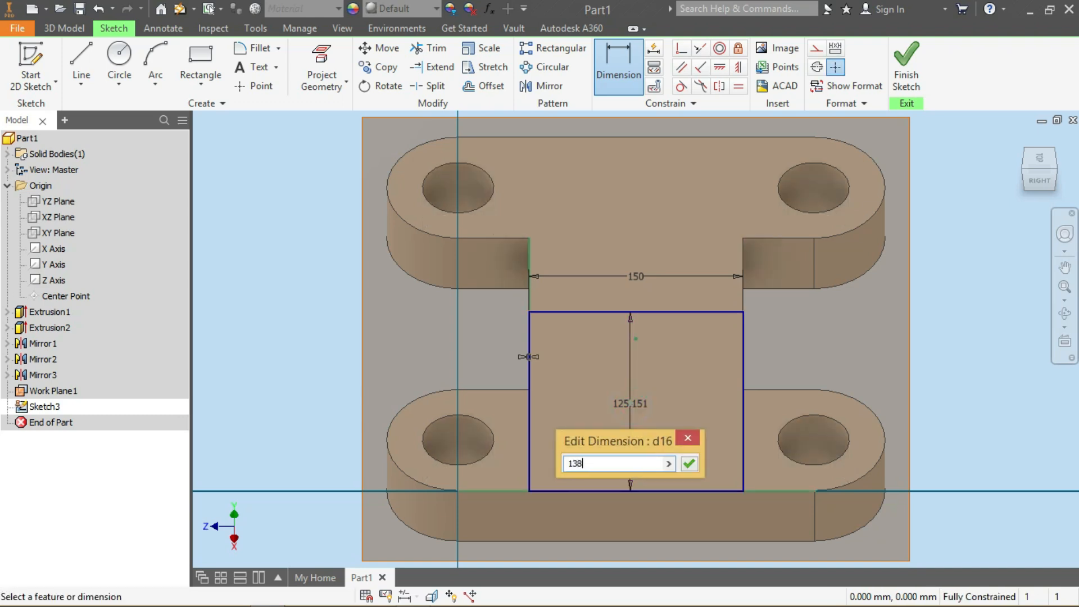
{"action": "key", "text": "Return"}
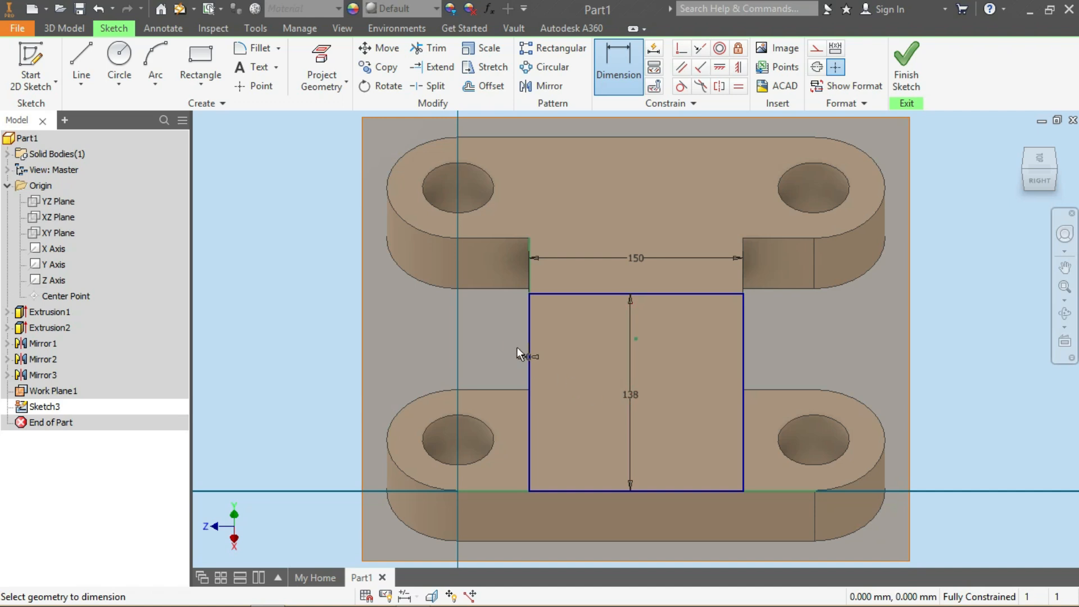
Draw a 75 mm radius arc joining the rectangle's two upper corners
{"action": "left_click", "coordinate": [156, 85]}
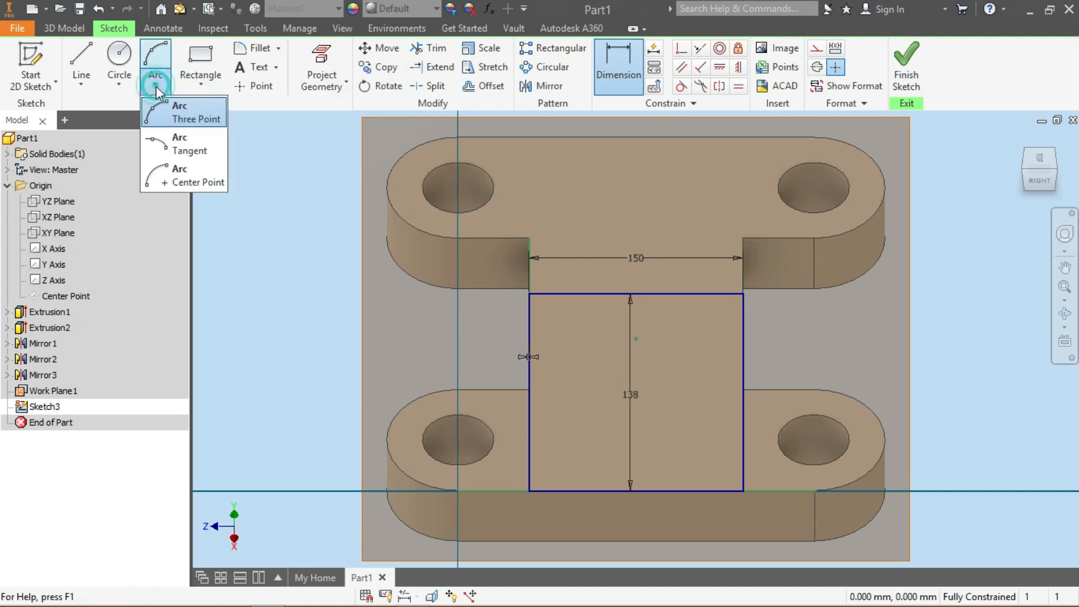
{"action": "left_click", "coordinate": [529, 294]}
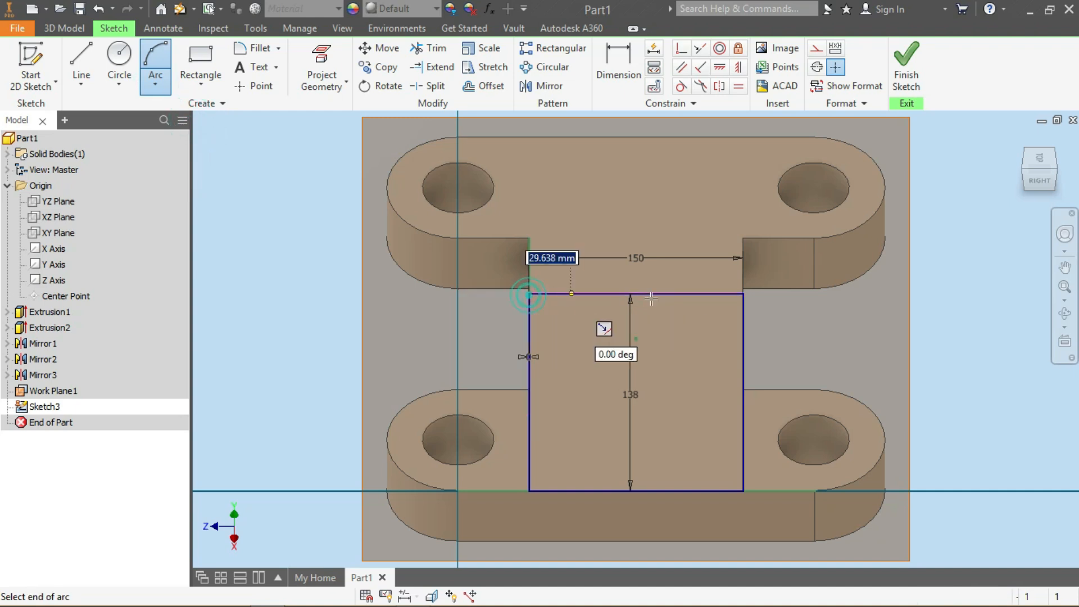
{"action": "left_click", "coordinate": [744, 294]}
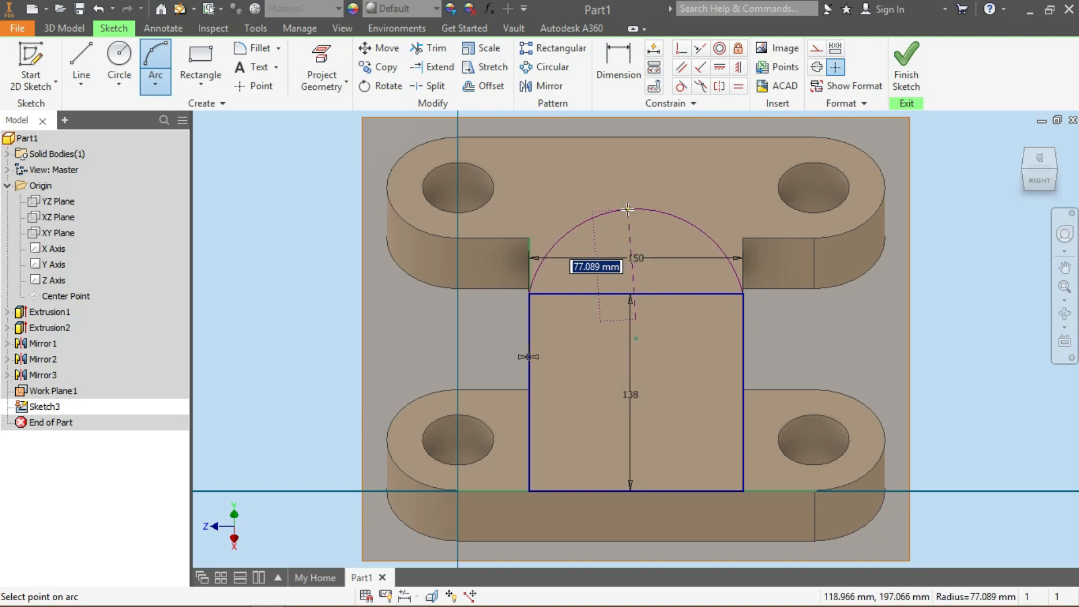
{"action": "type", "text": "75"}
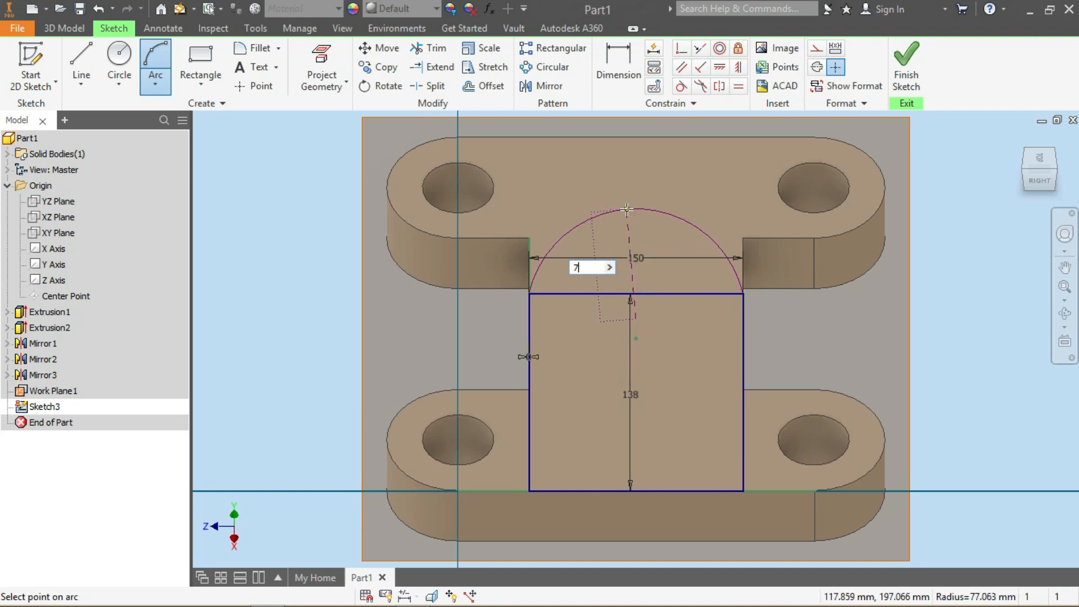
{"action": "key", "text": "Return"}
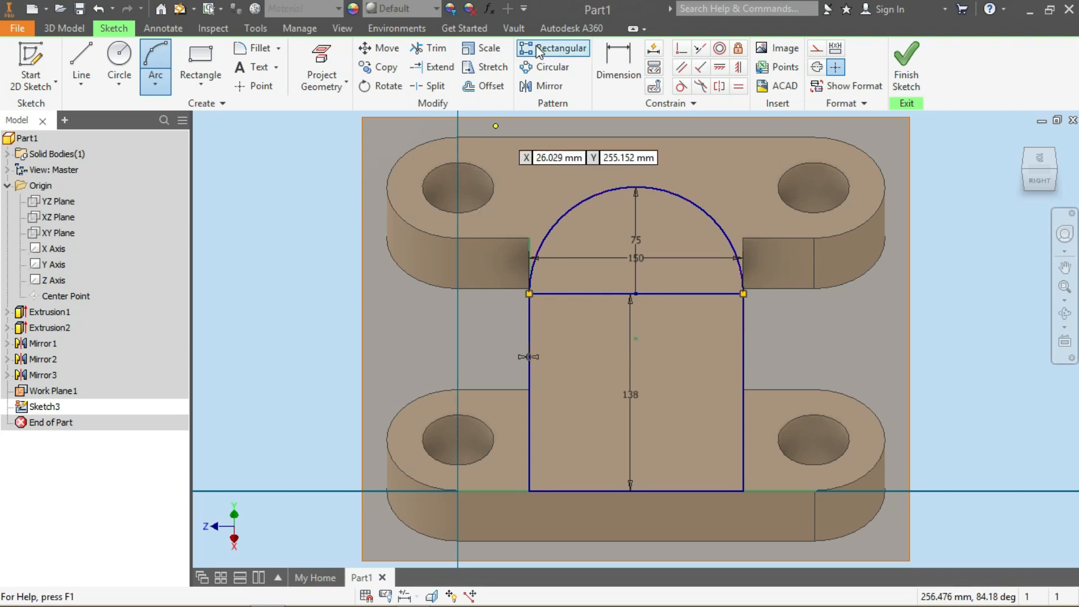
Try to trim the rectangle's top edge
{"action": "left_click", "coordinate": [428, 48]}
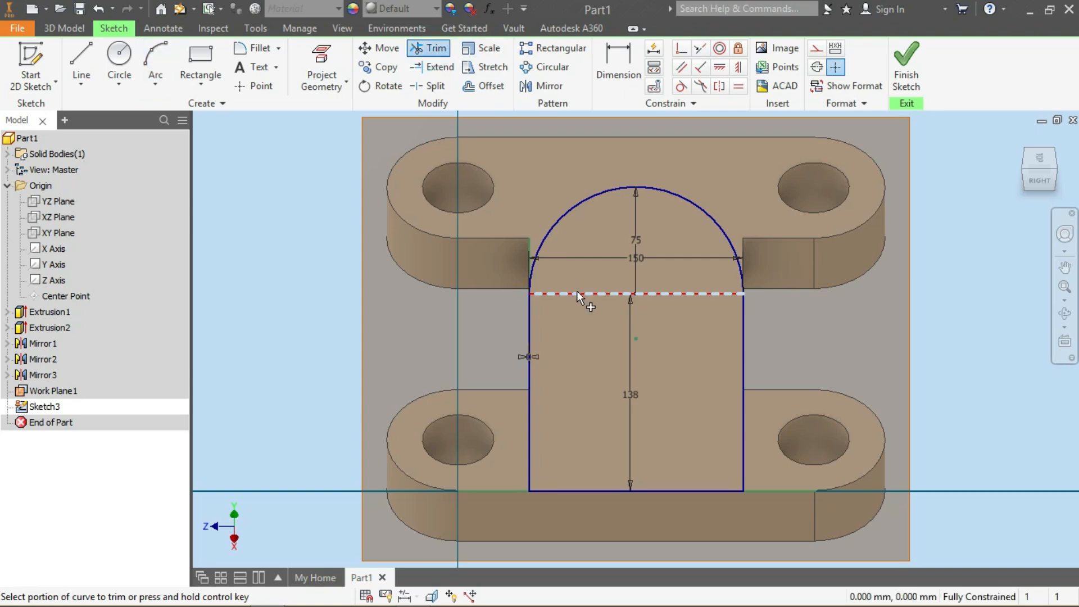
{"action": "left_click", "coordinate": [595, 305]}
{"action": "left_click", "coordinate": [351, 148]}
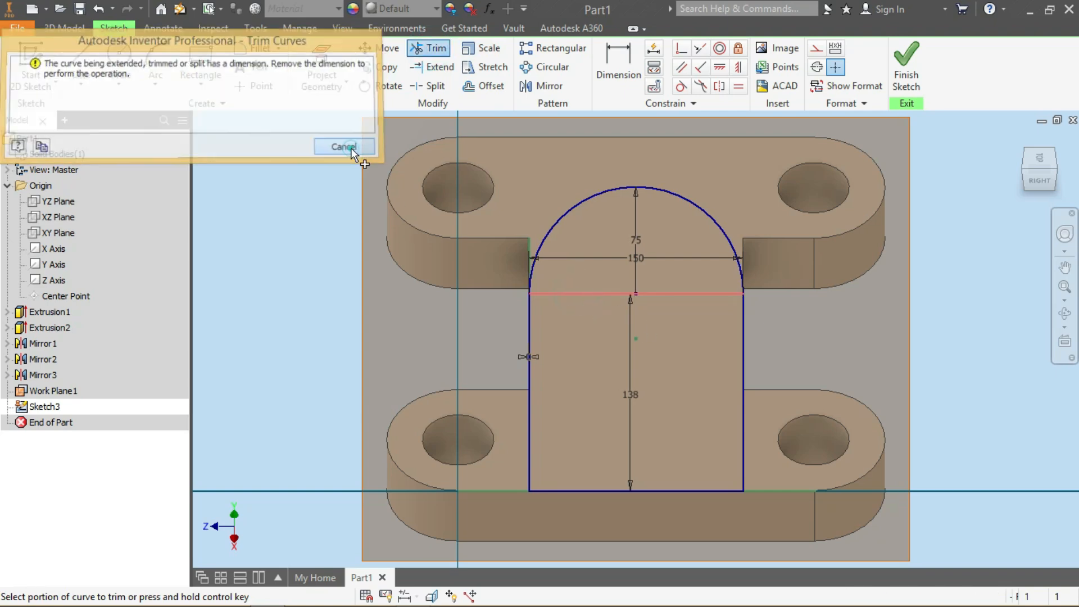
{"action": "key", "text": "Escape"}
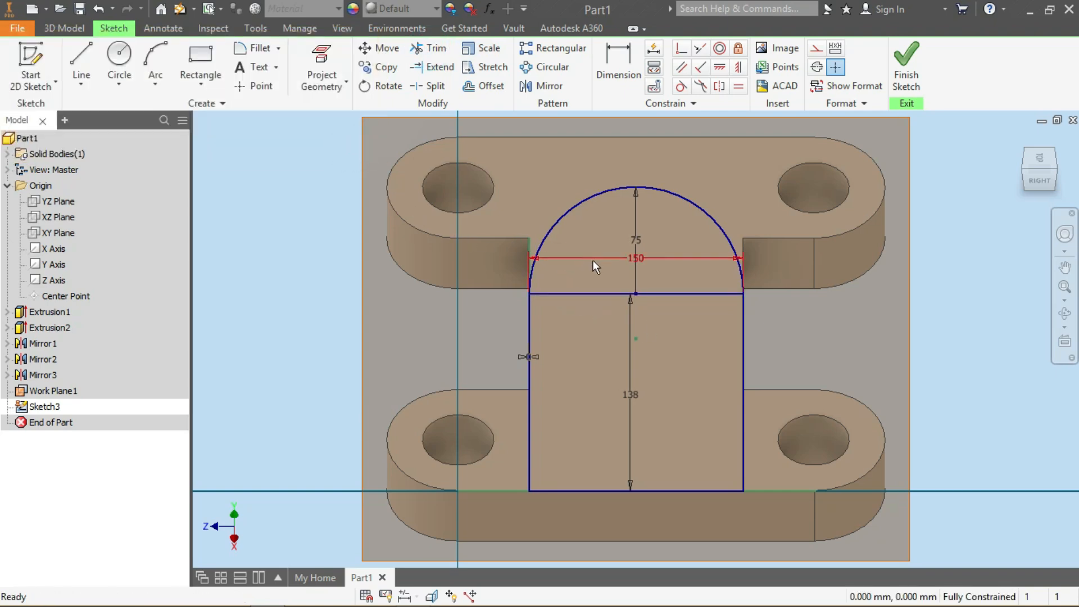
Delete the 150 mm width and 138 mm height dimensions, then trim away the rectangle's top edge
{"action": "left_click", "coordinate": [598, 257]}
{"action": "key", "text": "Delete"}
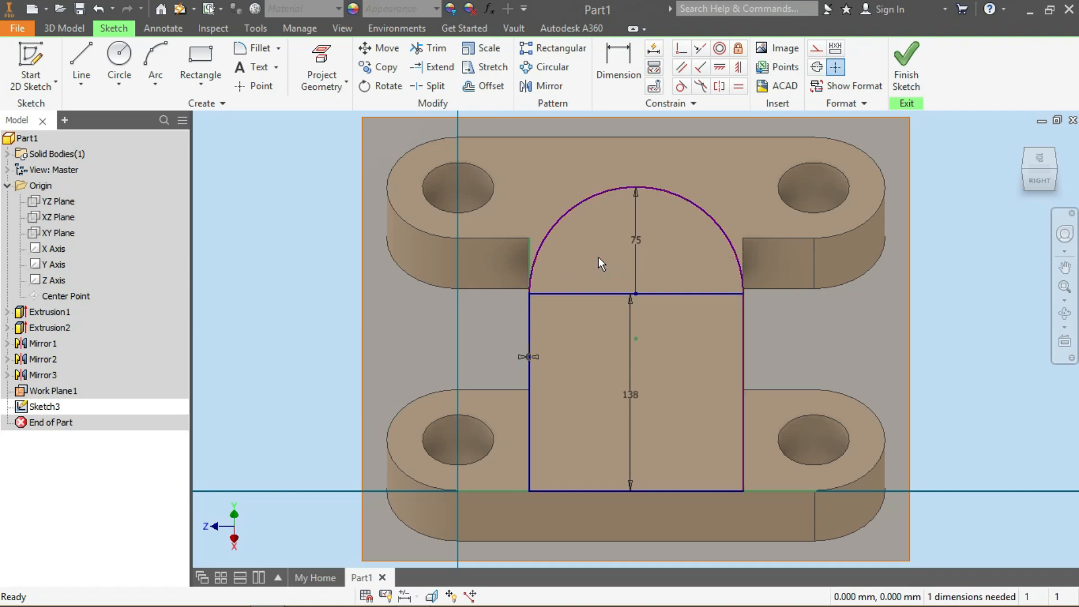
{"action": "left_click", "coordinate": [632, 335]}
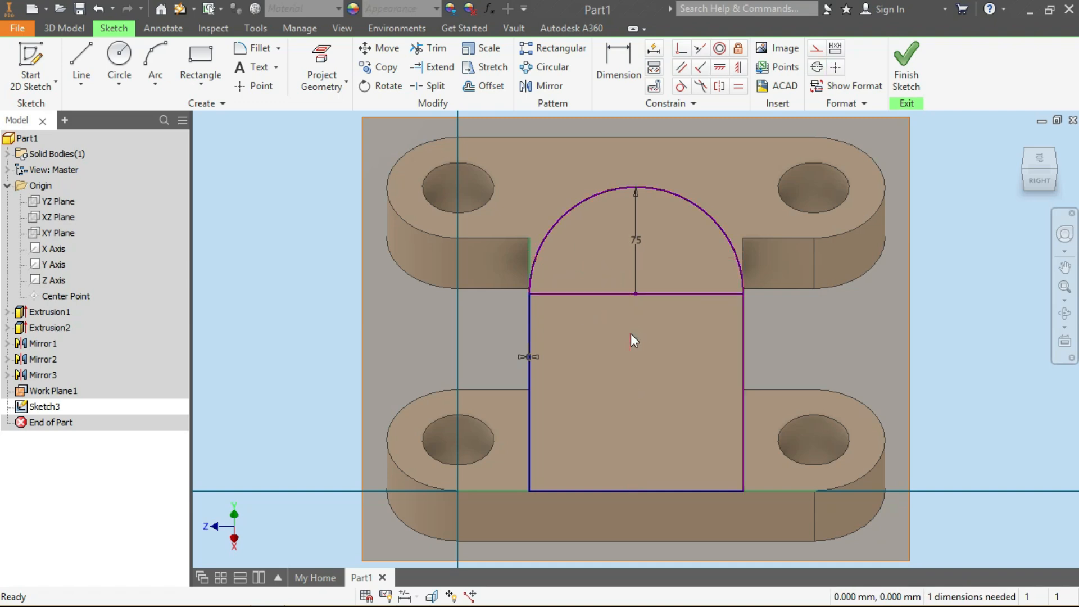
{"action": "key", "text": "Delete"}
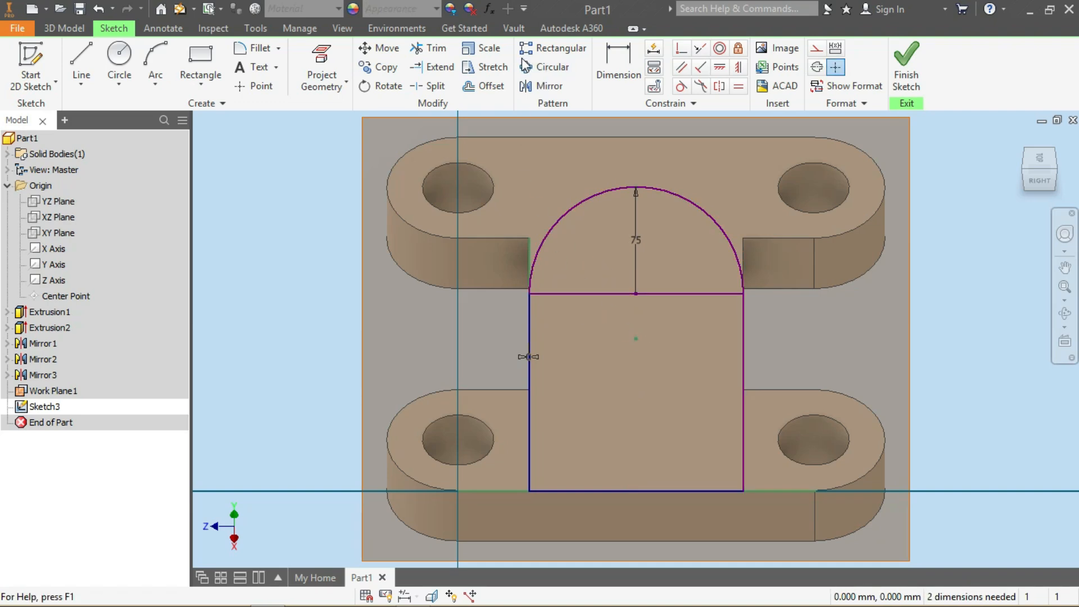
{"action": "left_click", "coordinate": [429, 48]}
{"action": "left_click", "coordinate": [580, 295]}
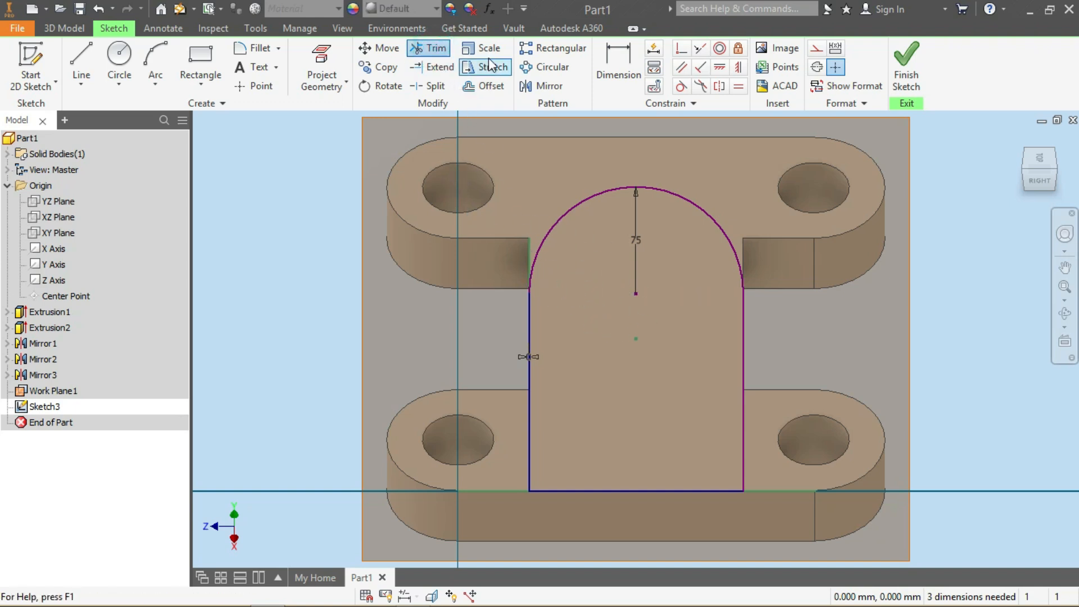
Dimension the arc's centre to the plate's bottom edge as 138 mm and finish the sketch
{"action": "left_click", "coordinate": [615, 64]}
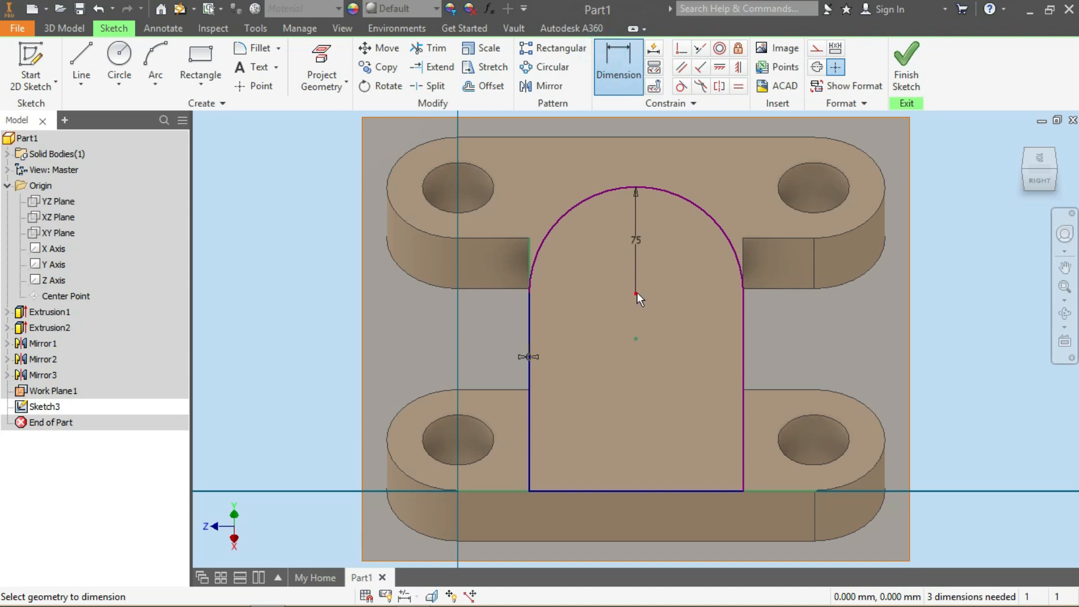
{"action": "left_click", "coordinate": [662, 491]}
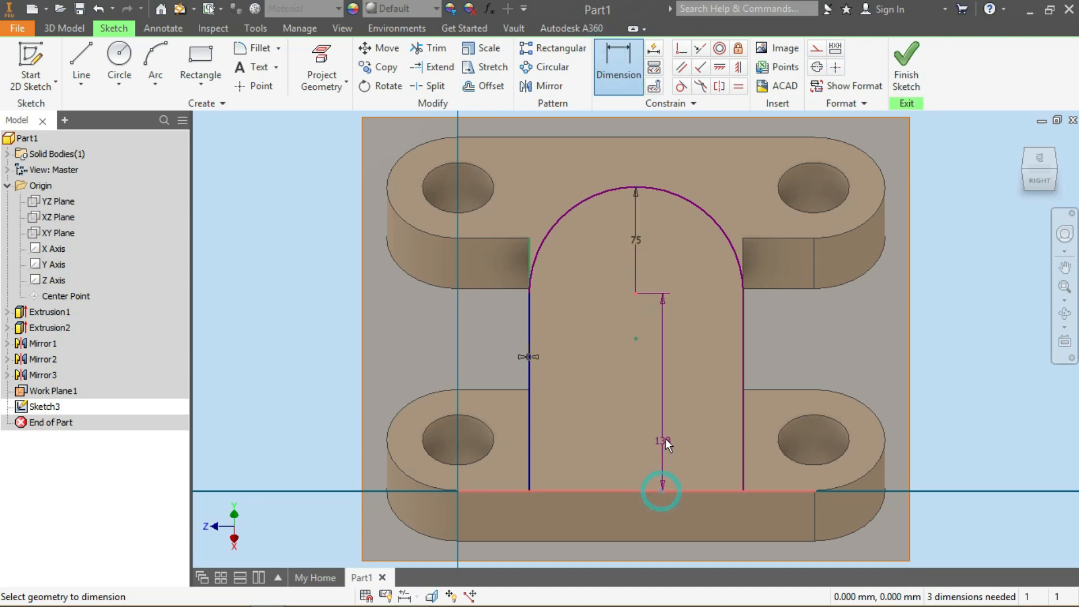
{"action": "left_click", "coordinate": [637, 428]}
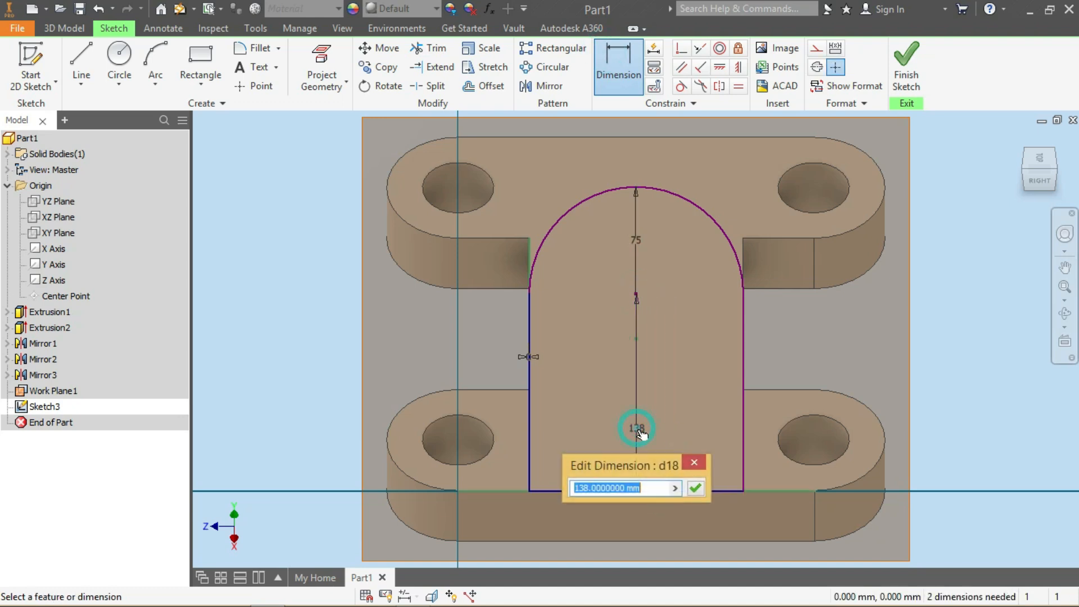
{"action": "left_click", "coordinate": [696, 487]}
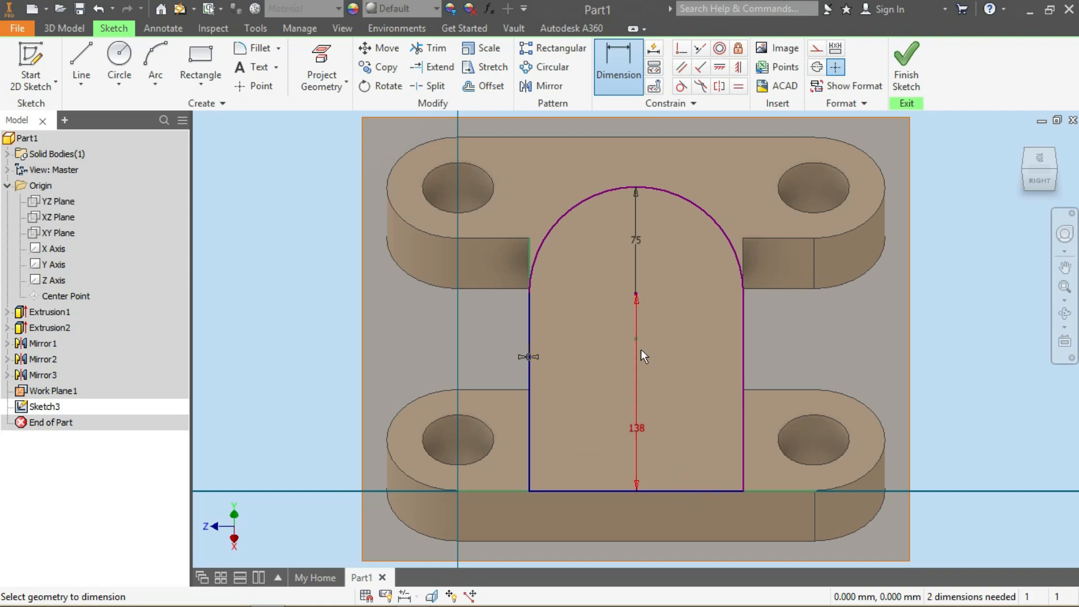
{"action": "left_click", "coordinate": [913, 62]}
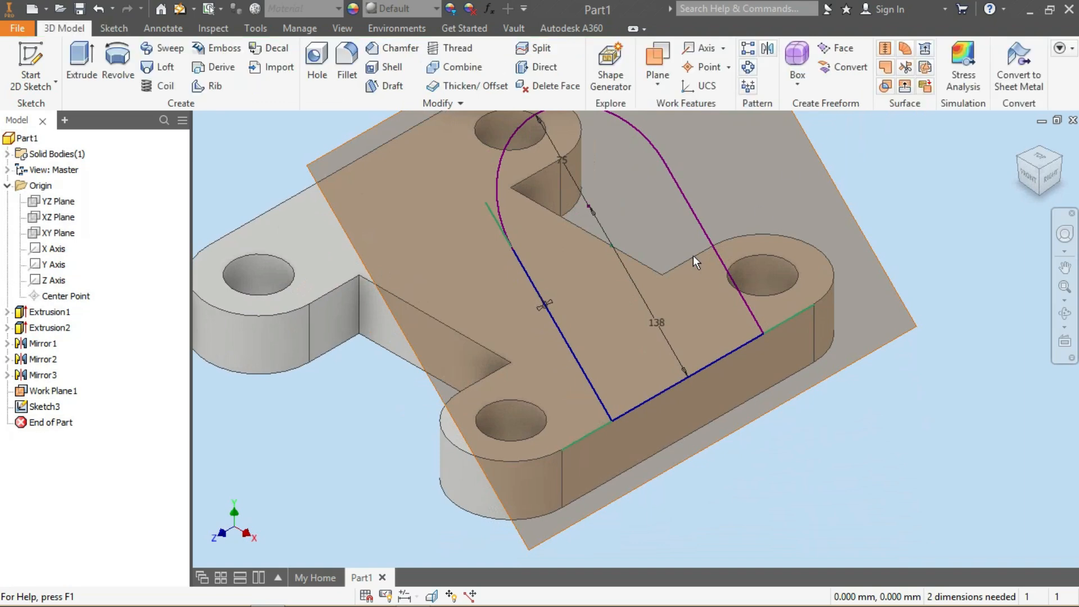
Extrude the arched profile in the reverse direction with extents set To Next
{"action": "left_click", "coordinate": [81, 59]}
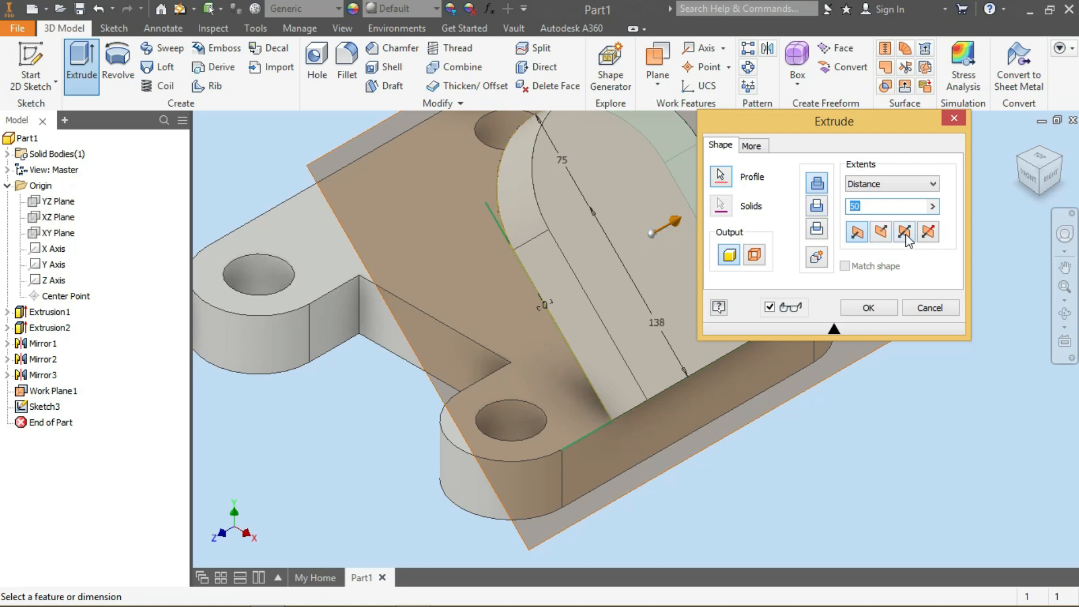
{"action": "left_click", "coordinate": [882, 231]}
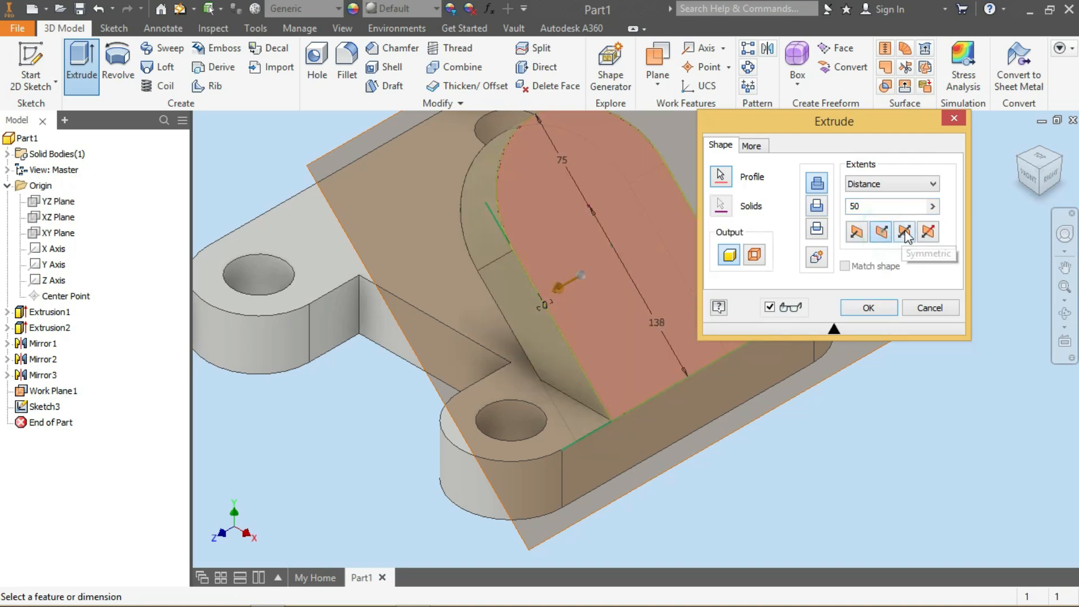
{"action": "left_click", "coordinate": [902, 184]}
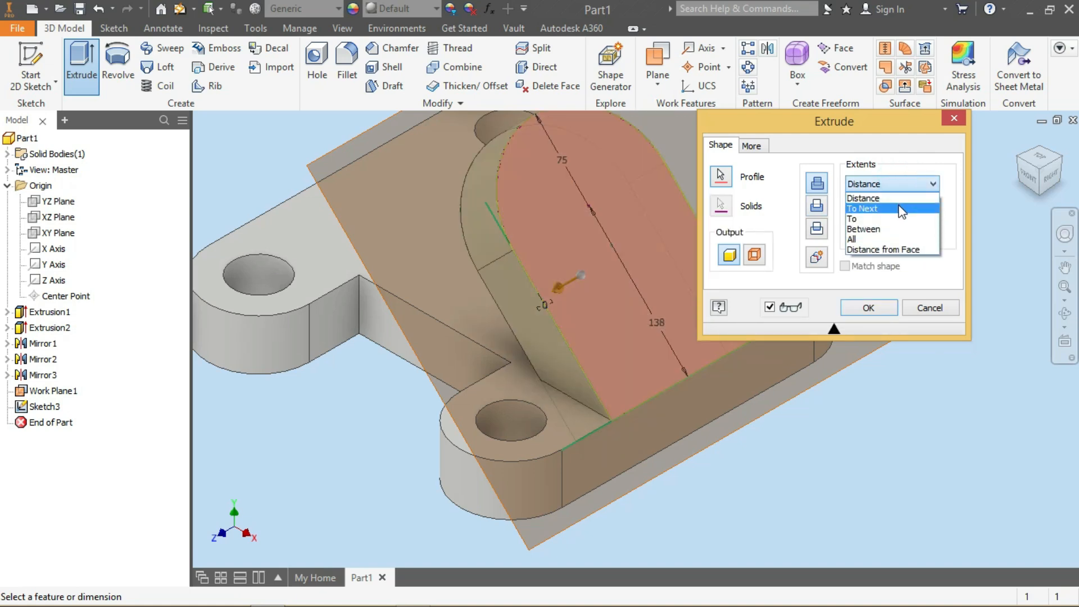
{"action": "left_click", "coordinate": [895, 209]}
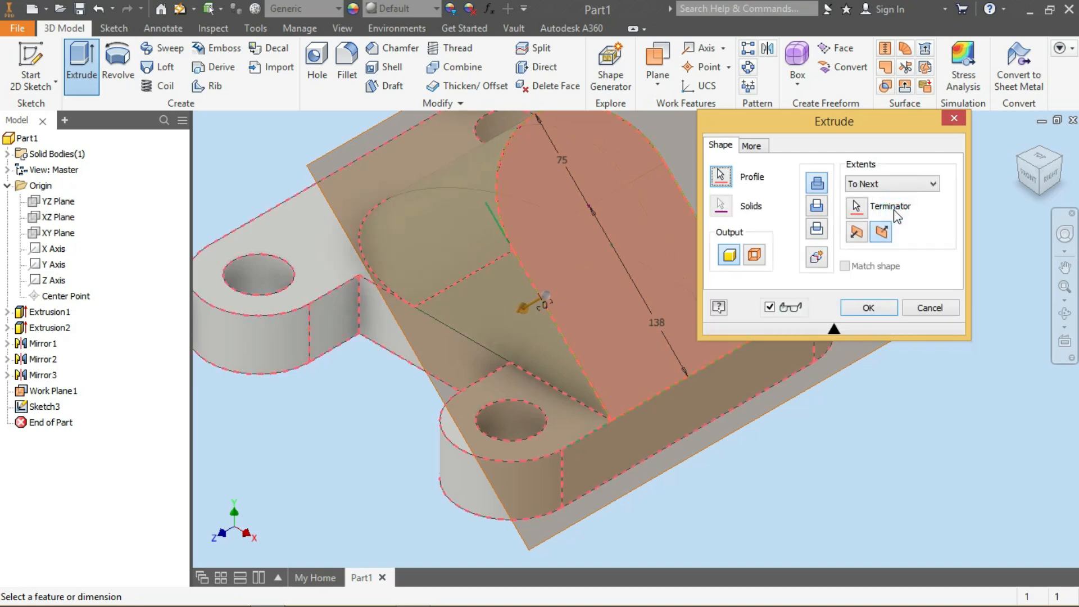
{"action": "left_click", "coordinate": [869, 309]}
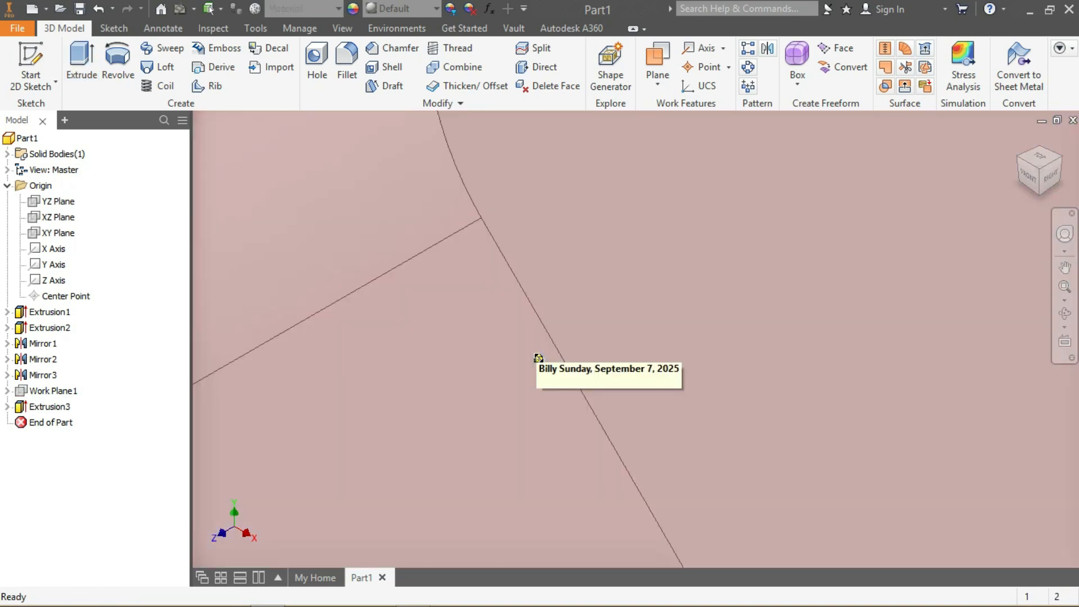
Start a new sketch on the arched rib's face and project its curved edge
{"action": "scroll", "coordinate": [674, 366], "scroll_direction": "up", "scroll_amount": 6}
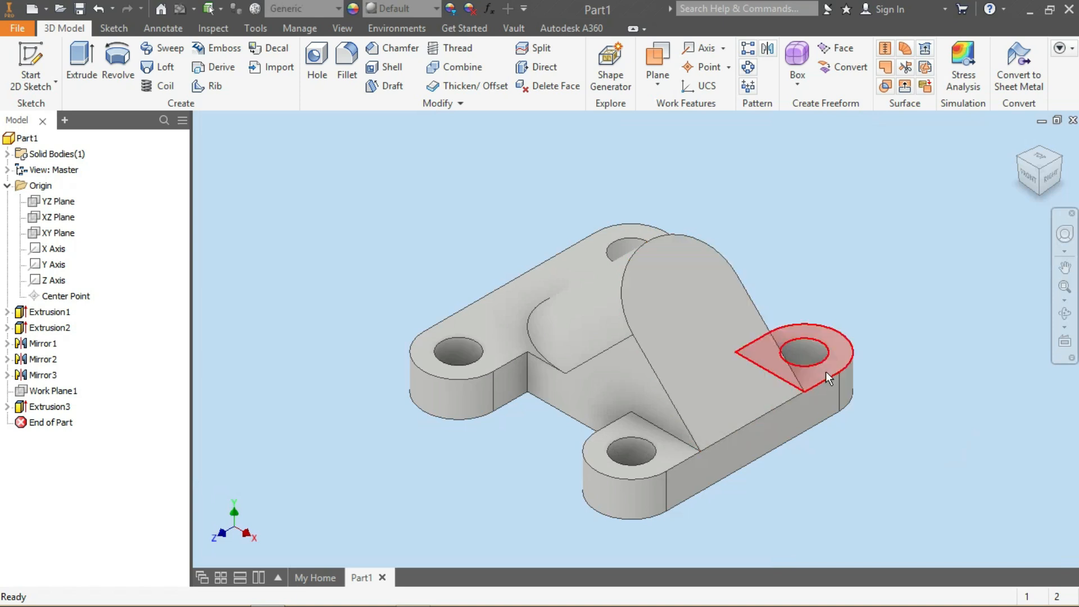
{"action": "left_click", "coordinate": [691, 335]}
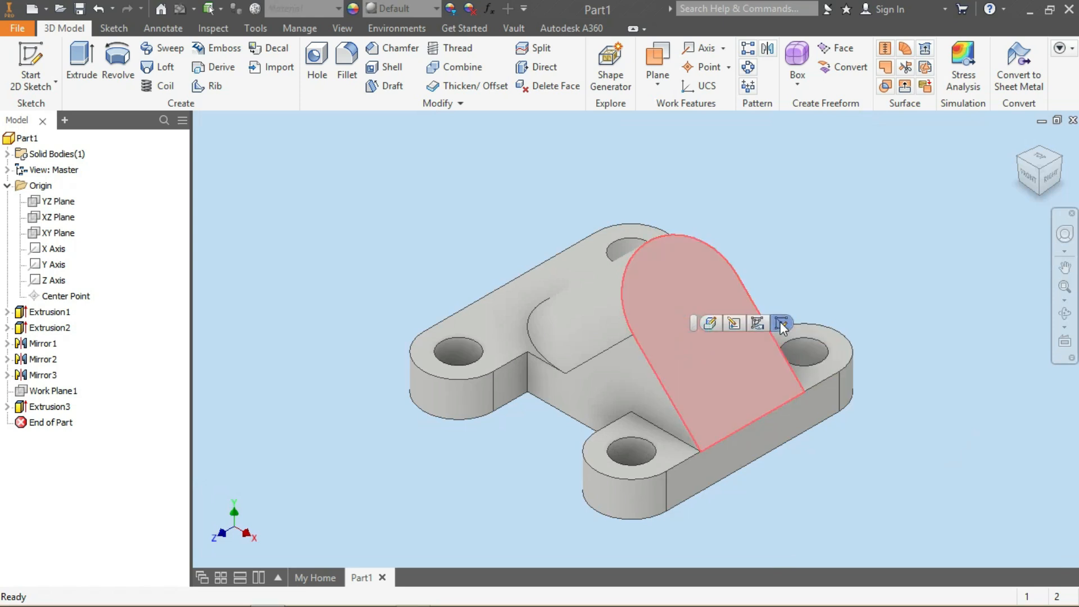
{"action": "left_click", "coordinate": [780, 323]}
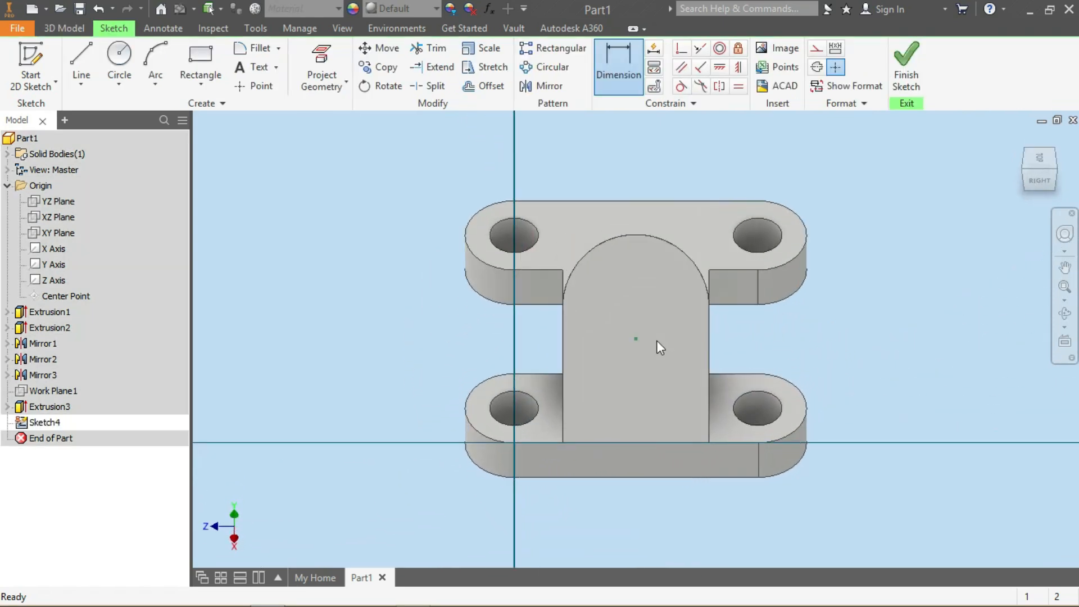
{"action": "left_click", "coordinate": [323, 58]}
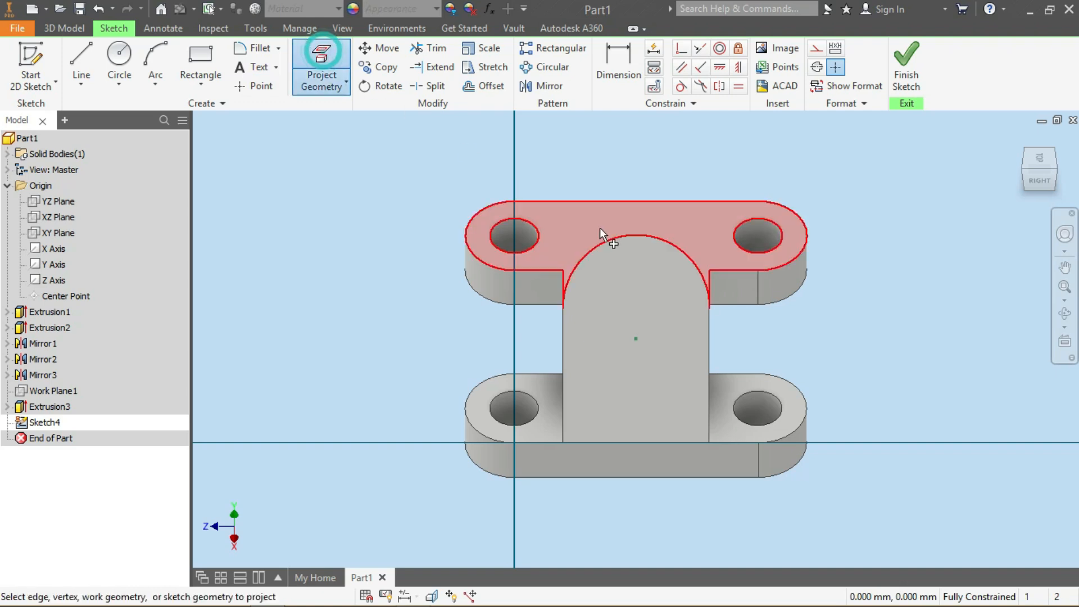
{"action": "left_click", "coordinate": [619, 237]}
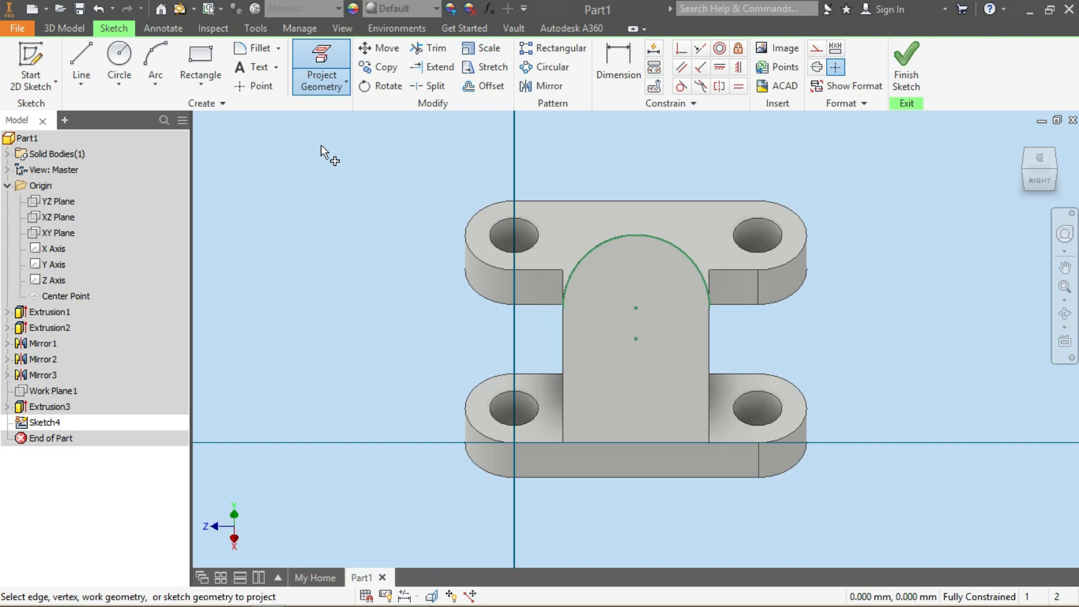
Draw a 60 mm circle centred on the projected arc's centre and finish the sketch
{"action": "left_click", "coordinate": [120, 56]}
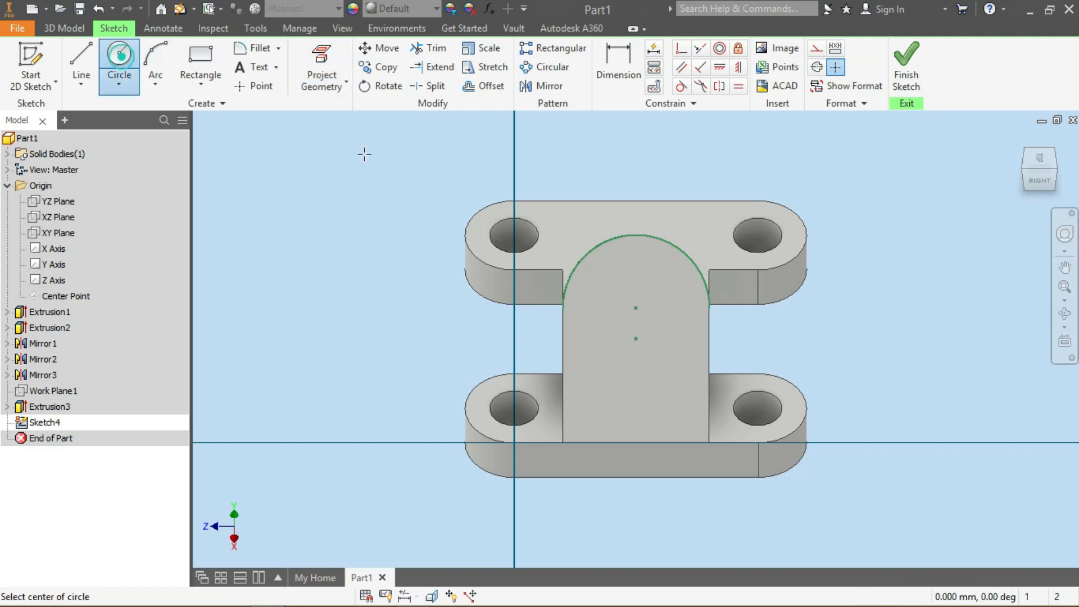
{"action": "left_click", "coordinate": [635, 308]}
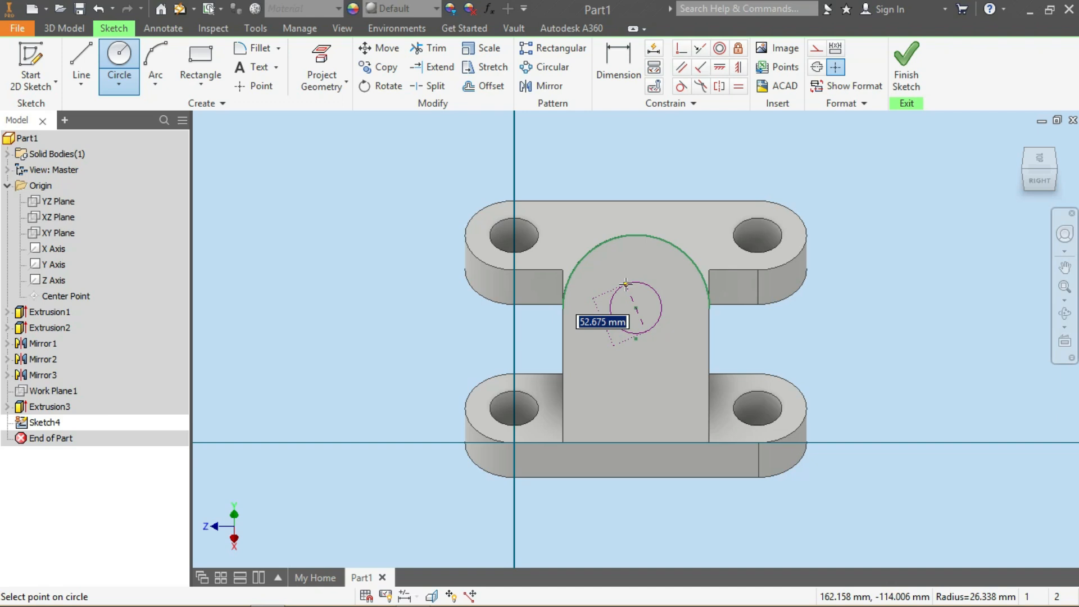
{"action": "type", "text": "60"}
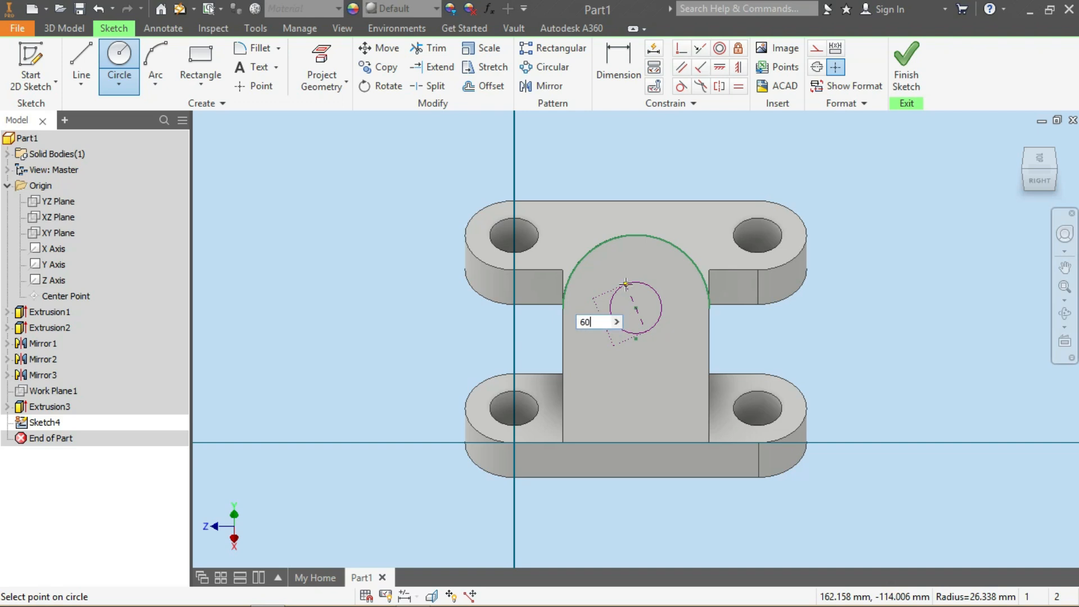
{"action": "key", "text": "Return"}
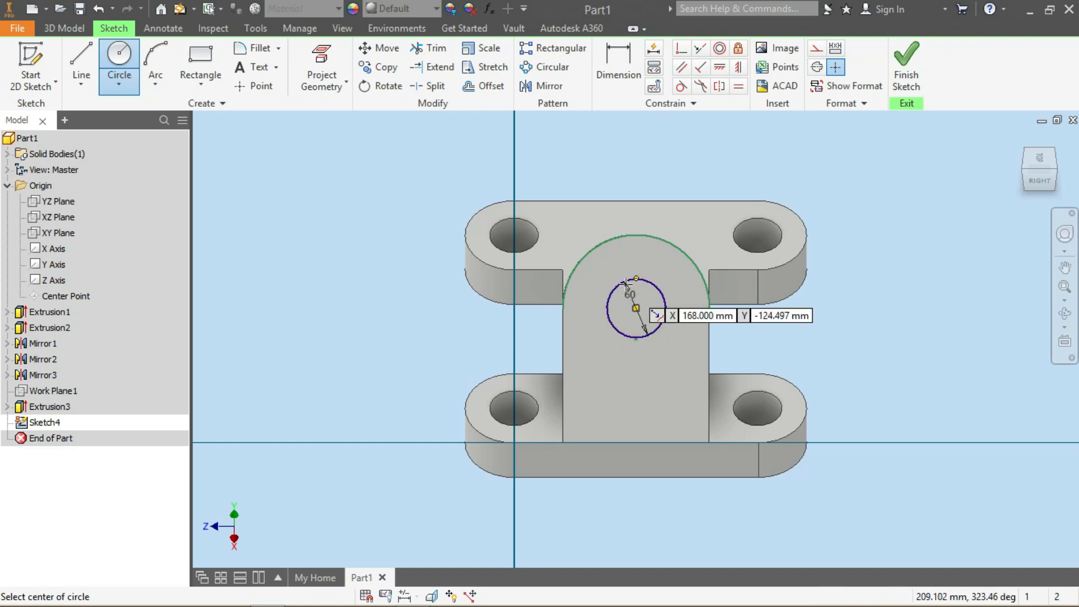
{"action": "left_click", "coordinate": [901, 79]}
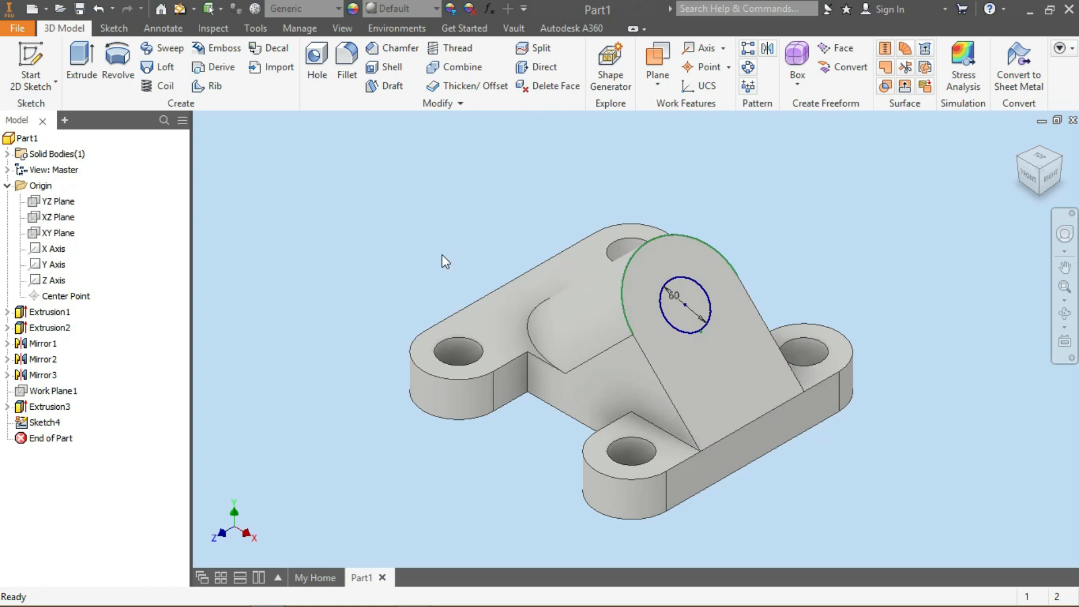
Cut-extrude the 60 mm circle through the arched rib with extents set To Next
{"action": "left_click", "coordinate": [86, 59]}
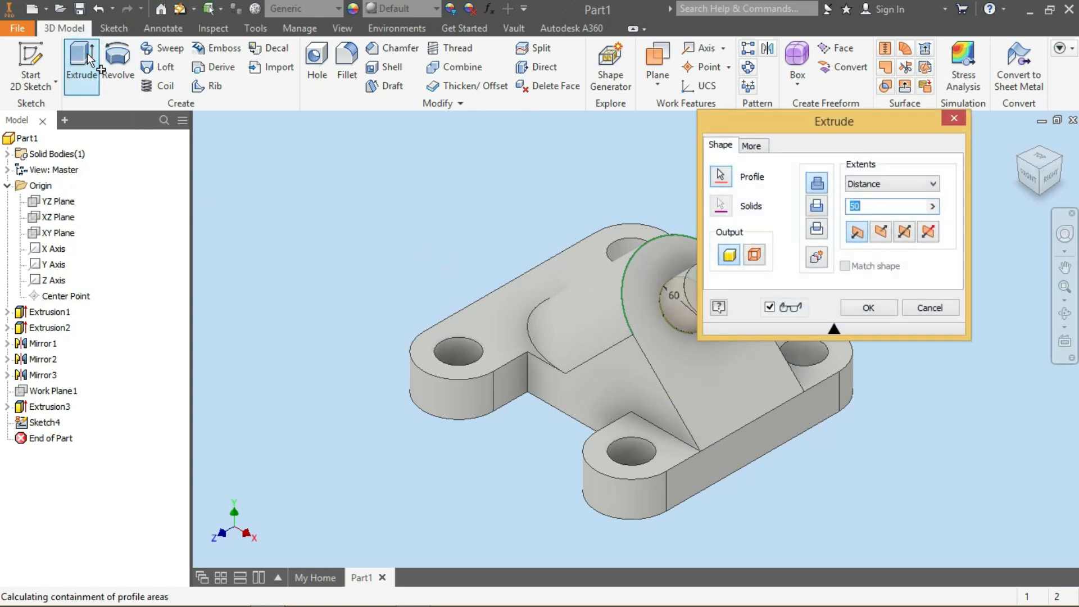
{"action": "left_click", "coordinate": [817, 206]}
{"action": "left_click_drag", "start_coordinate": [814, 120], "coordinate": [870, 127]}
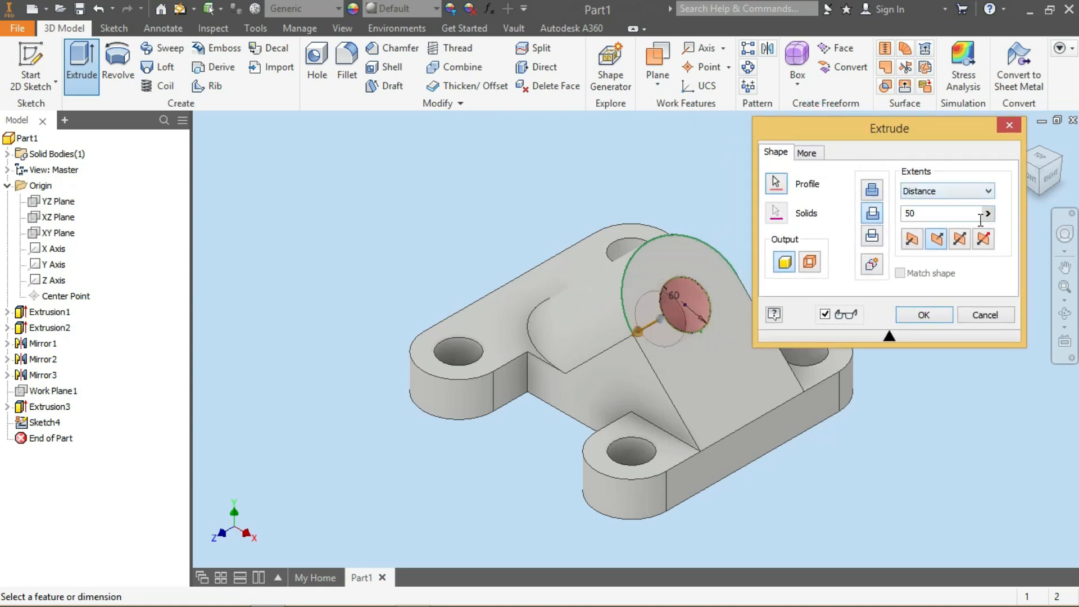
{"action": "left_click", "coordinate": [956, 193]}
{"action": "left_click", "coordinate": [956, 218]}
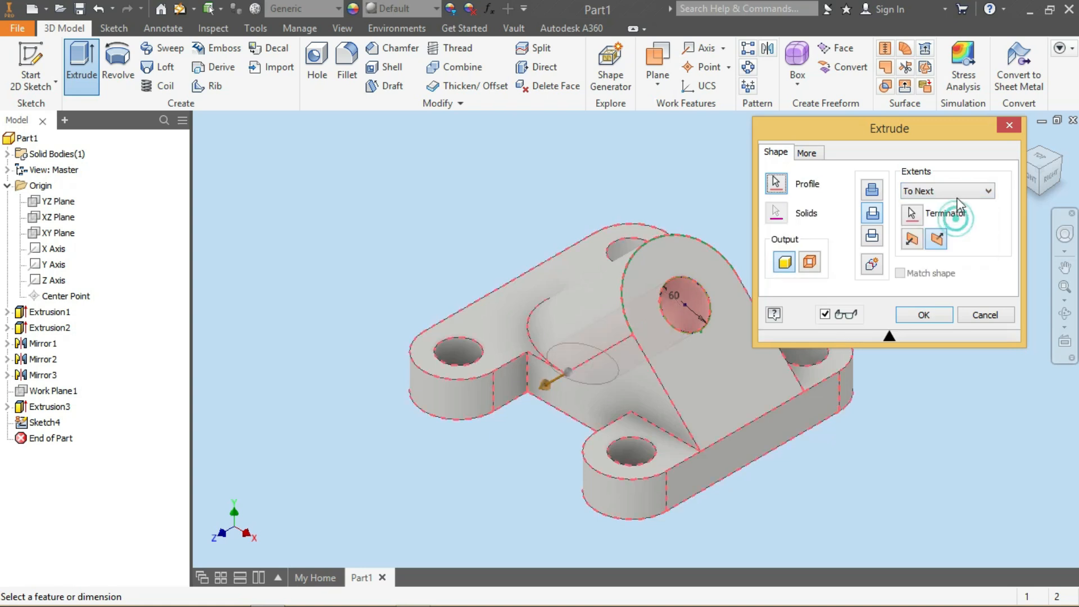
{"action": "left_click", "coordinate": [924, 316]}
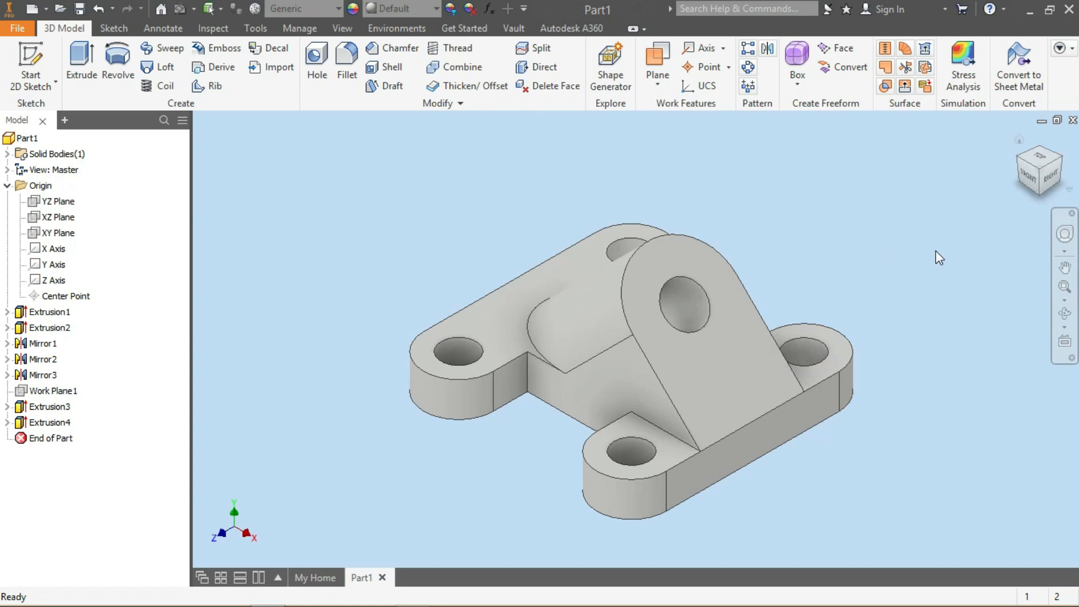
Apply the Cyan appearance to the whole part from the appearance library
{"action": "left_click", "coordinate": [343, 28]}
{"action": "left_click", "coordinate": [30, 137]}
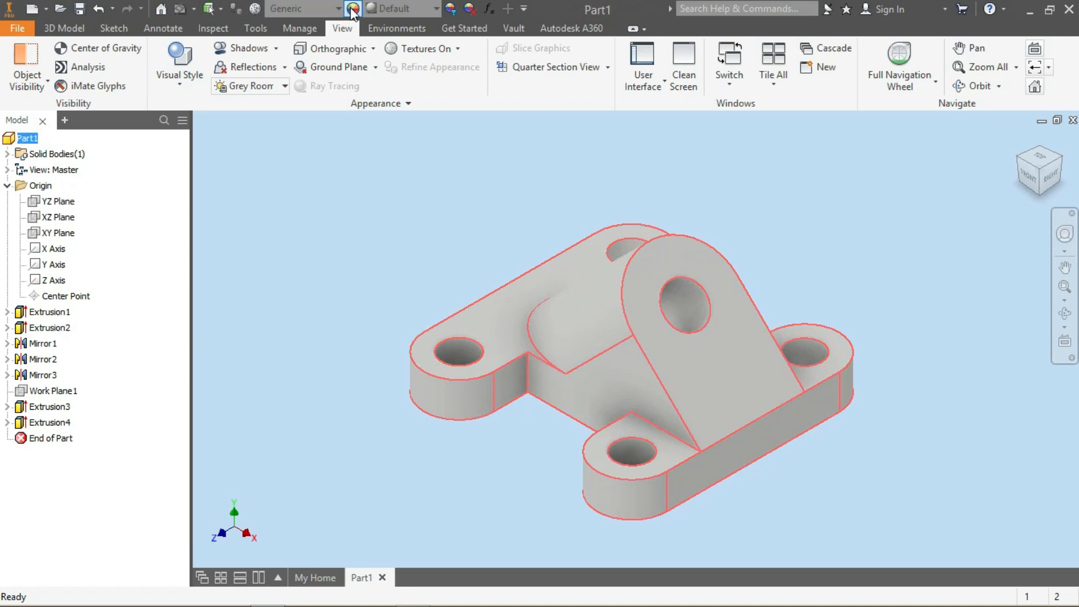
{"action": "left_click", "coordinate": [353, 10]}
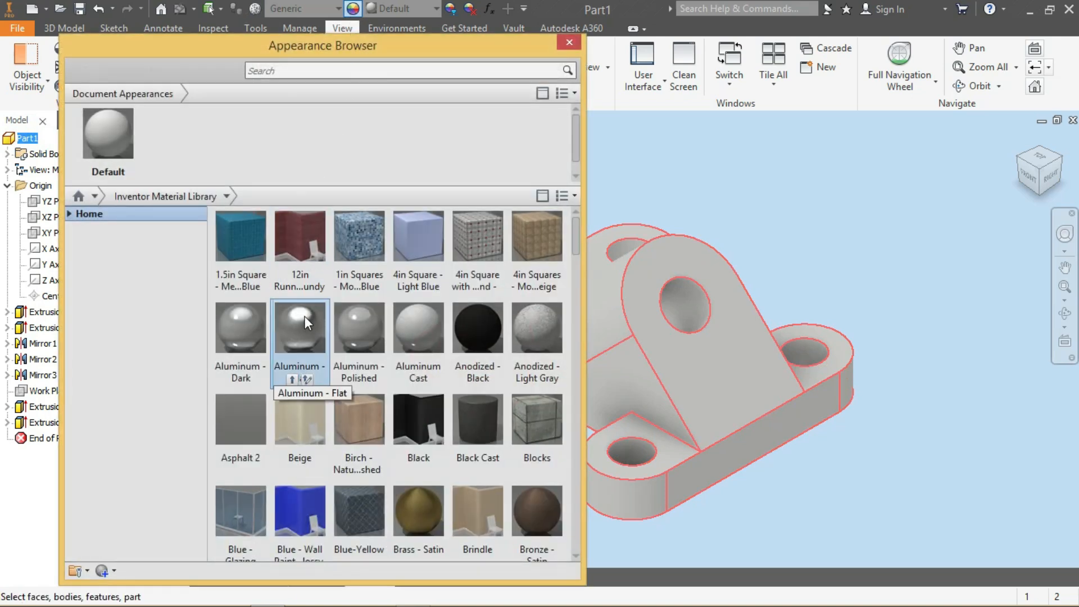
{"action": "left_click_drag", "start_coordinate": [575, 231], "coordinate": [571, 299]}
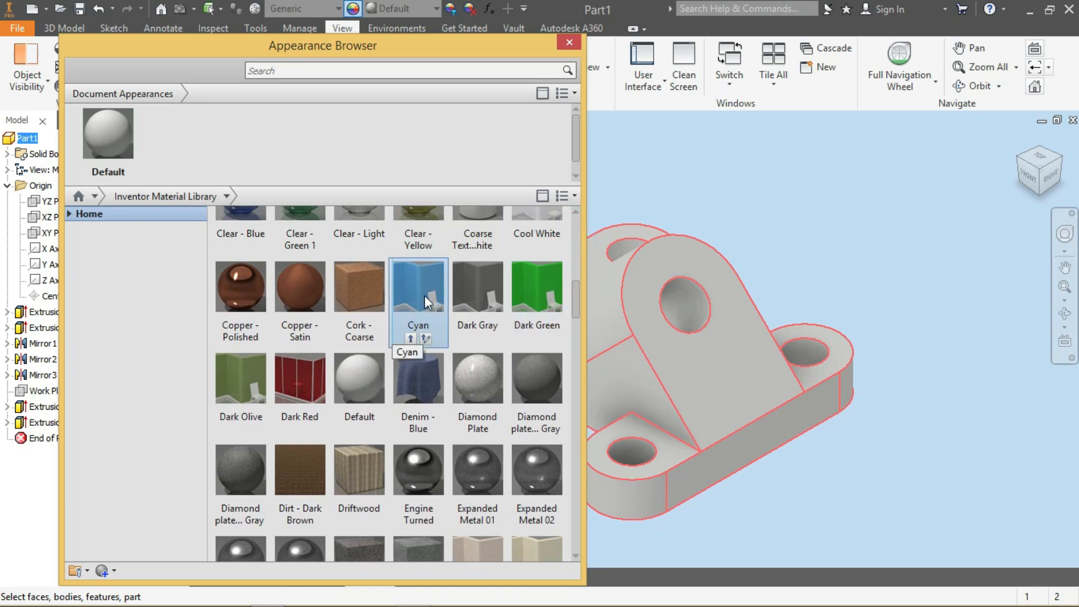
{"action": "left_click", "coordinate": [411, 338]}
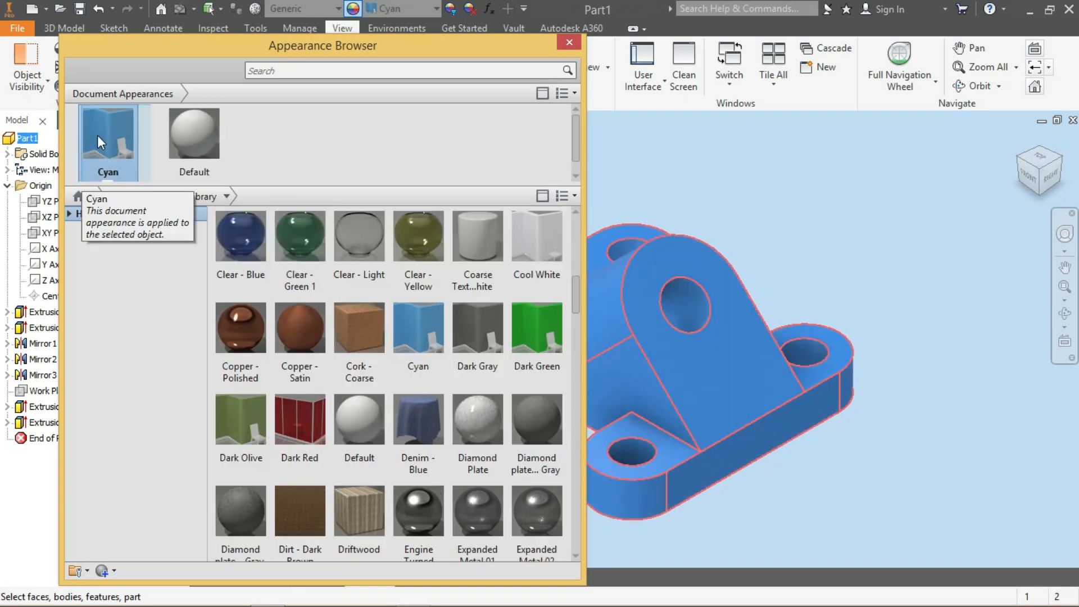
{"action": "left_click", "coordinate": [567, 43]}
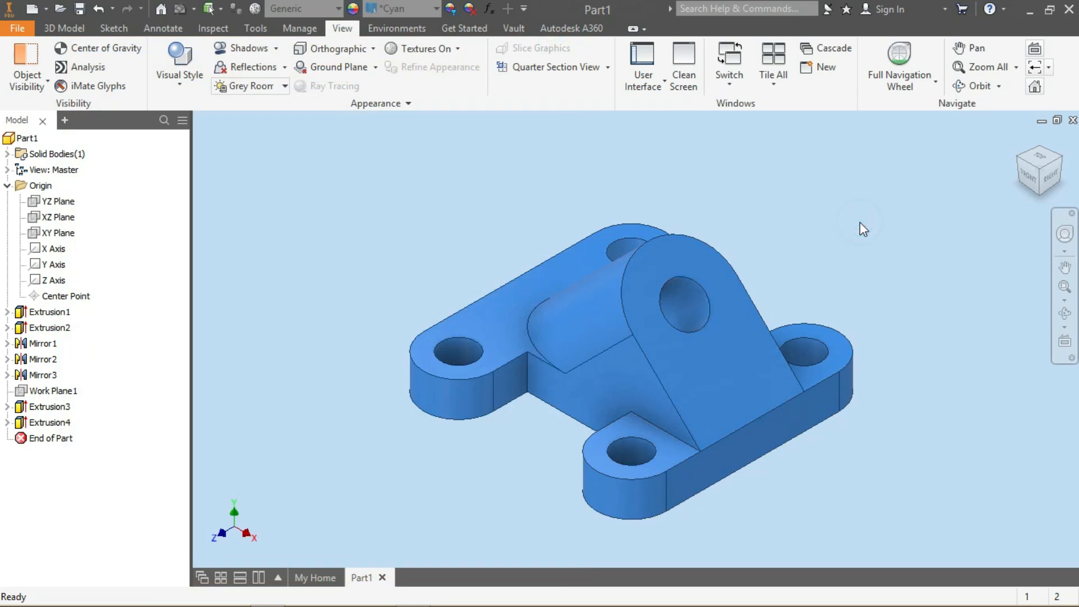
Save the part under the file name exercise_1 in the project folder
{"action": "left_click", "coordinate": [1060, 168]}
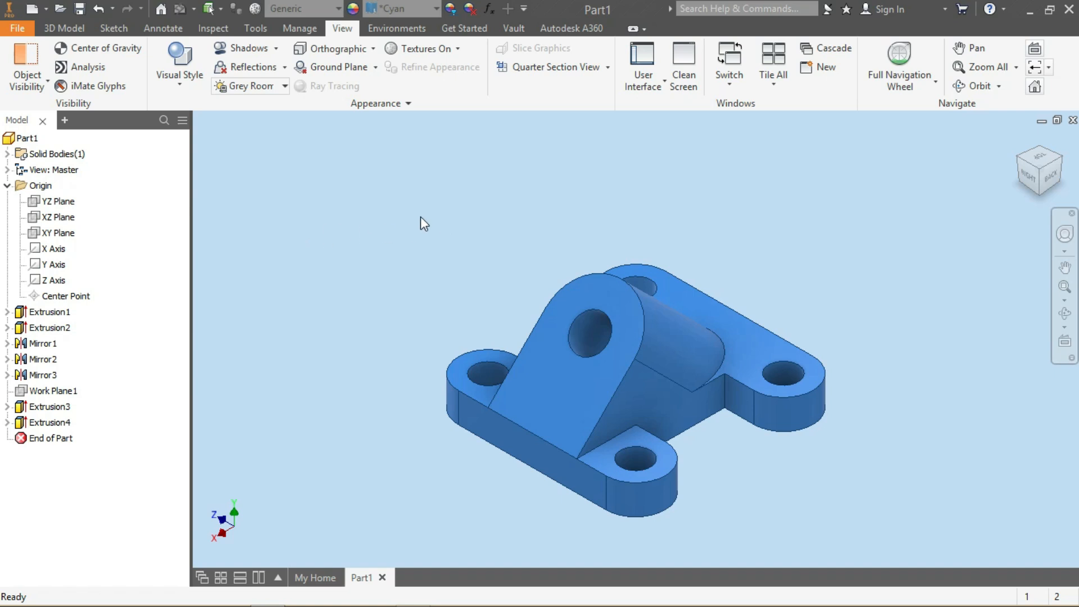
{"action": "left_click", "coordinate": [82, 7]}
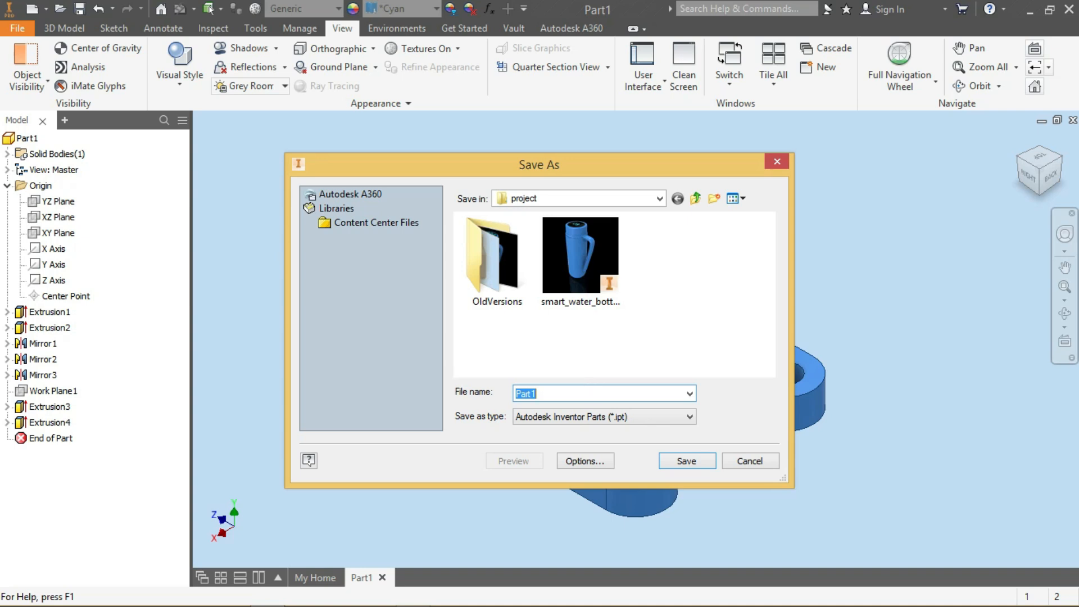
{"action": "type", "text": "exercise_1"}
{"action": "left_click", "coordinate": [691, 461]}
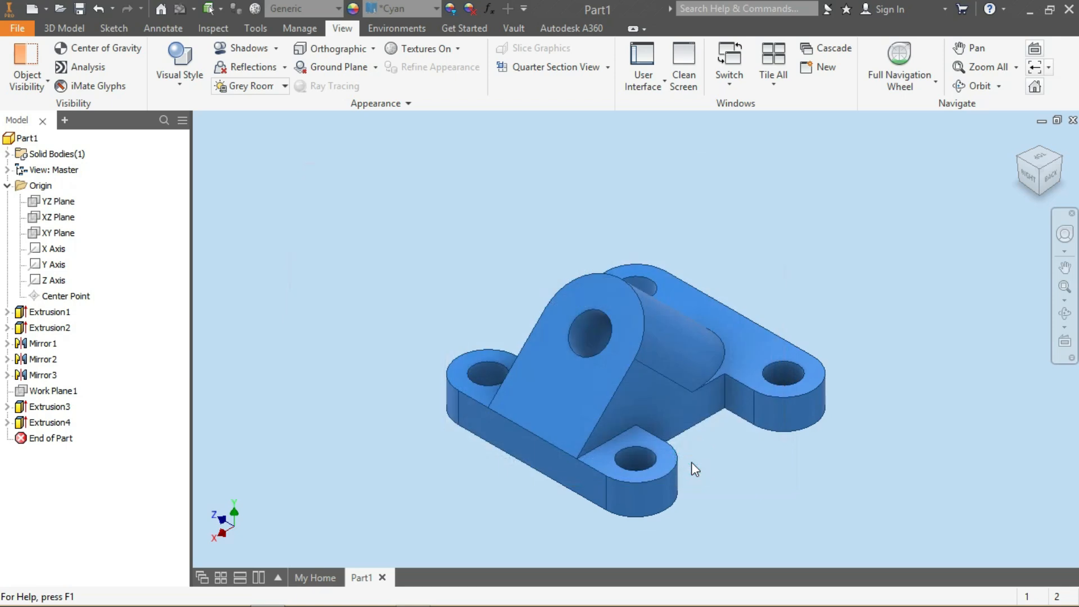